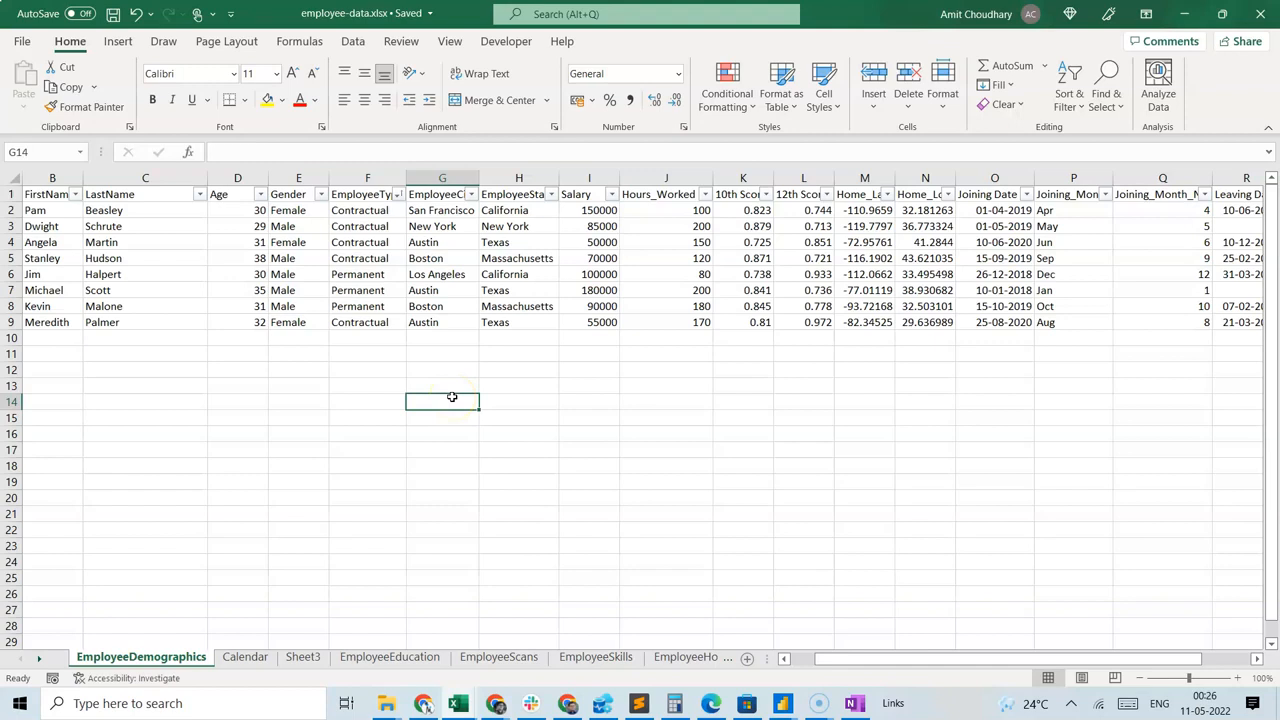
Look over the employee records, moving across the name, age, gender and salary columns.
{"action": "key", "text": "Up"}
{"action": "key", "text": "Up"}
{"action": "key", "text": "Up"}
{"action": "key", "text": "Up"}
{"action": "key", "text": "Up"}
{"action": "key", "text": "Up"}
{"action": "key", "text": "Up"}
{"action": "key", "text": "Up"}
{"action": "key", "text": "Up"}
{"action": "key", "text": "Up"}
{"action": "key", "text": "Up"}
{"action": "key", "text": "Up"}
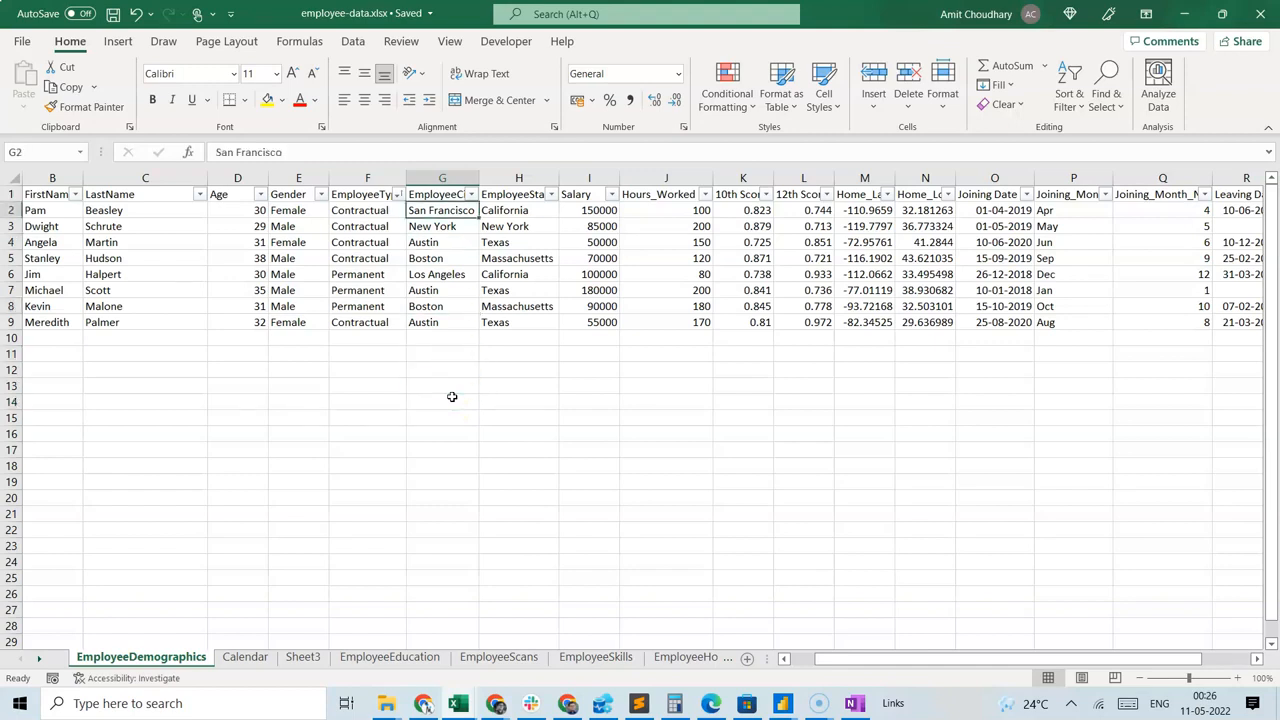
{"action": "key", "text": "Left"}
{"action": "key", "text": "Left"}
{"action": "key", "text": "Left"}
{"action": "key", "text": "Left"}
{"action": "key", "text": "Left"}
{"action": "key", "text": "Left"}
{"action": "key", "text": "Right"}
{"action": "key", "text": "Right"}
{"action": "key", "text": "Right"}
{"action": "key", "text": "Right"}
{"action": "key", "text": "Right"}
{"action": "key", "text": "Right"}
{"action": "key", "text": "Right"}
{"action": "key", "text": "Right"}
{"action": "key", "text": "Right"}
{"action": "key", "text": "Right"}
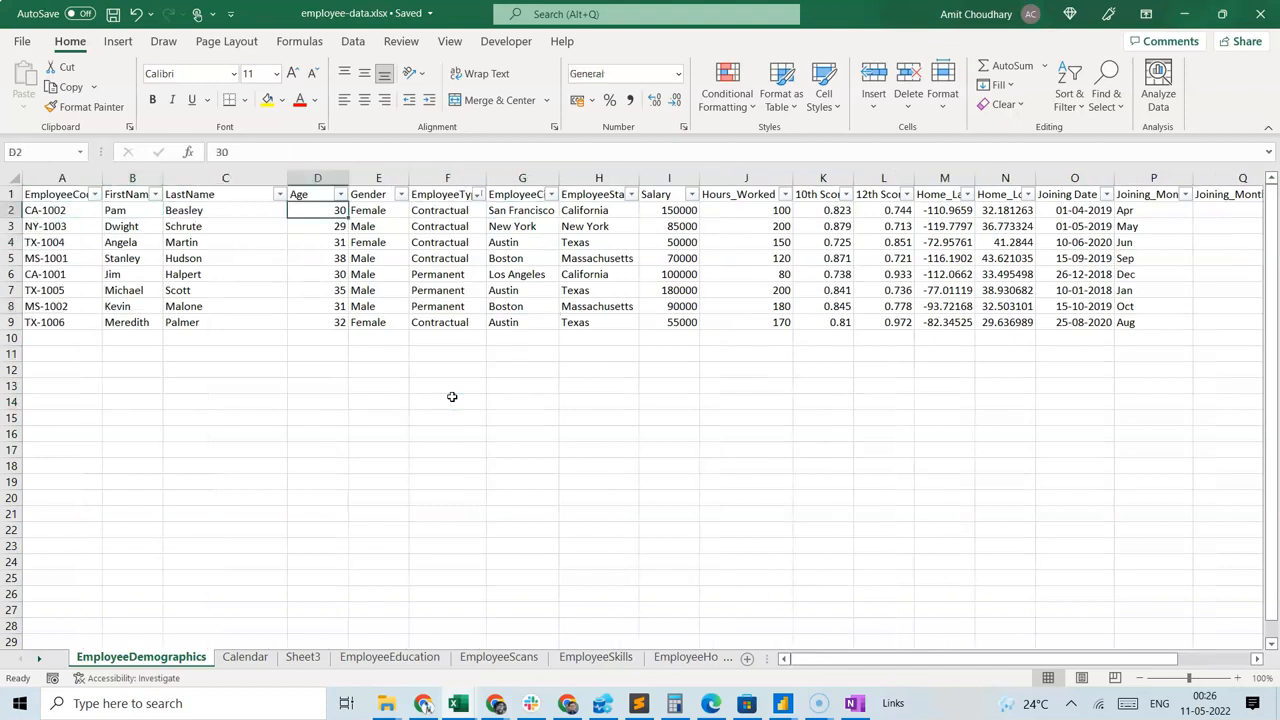
{"action": "key", "text": "Left"}
{"action": "key", "text": "Left"}
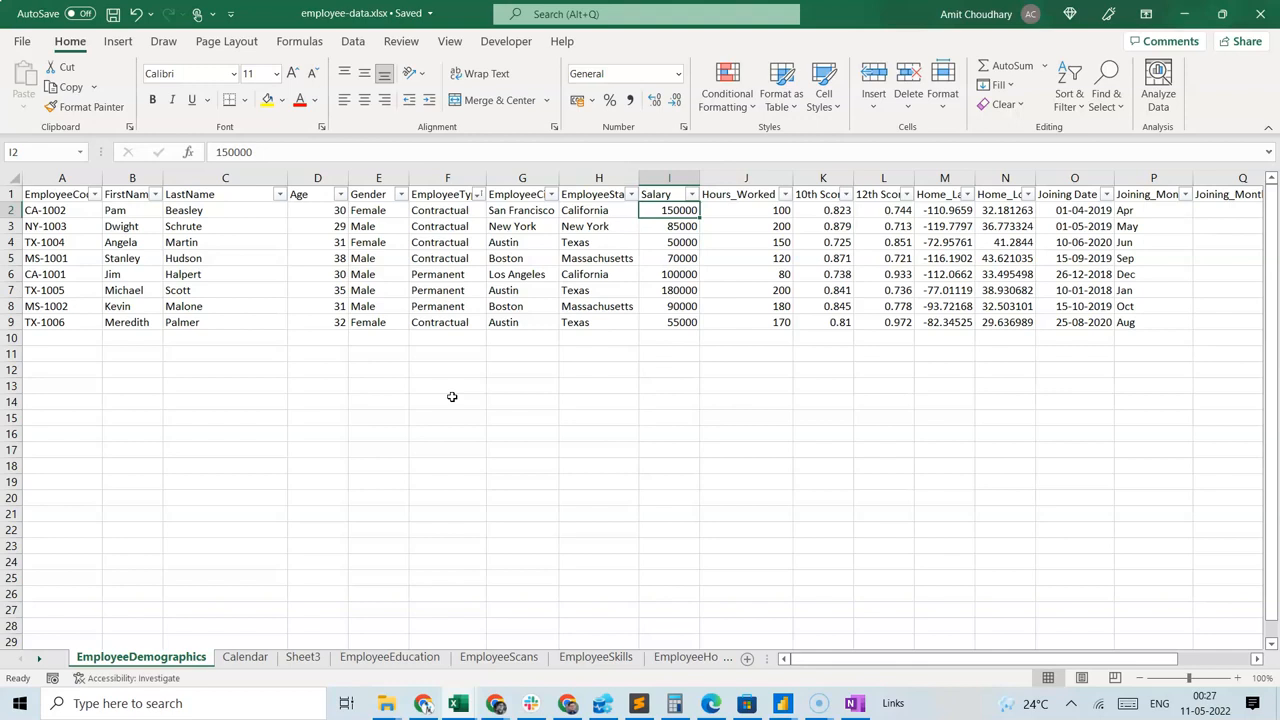
{"action": "key", "text": "Left"}
{"action": "key", "text": "Left"}
{"action": "key", "text": "Left"}
{"action": "key", "text": "Left"}
{"action": "key", "text": "Down"}
{"action": "key", "text": "Down"}
{"action": "key", "text": "Down"}
{"action": "key", "text": "Down"}
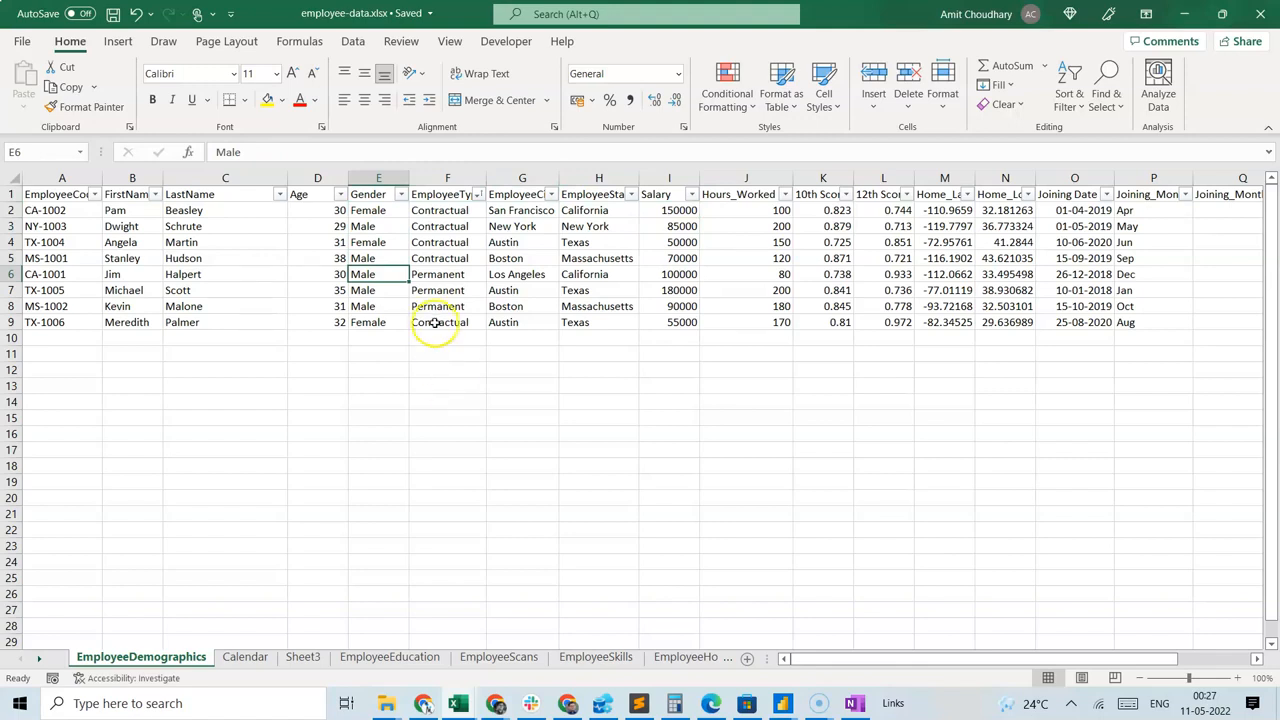
Sort the employee table by Gender from A to Z.
{"action": "left_click_drag", "start_coordinate": [401, 205], "coordinate": [401, 200]}
{"action": "left_click", "coordinate": [401, 194]}
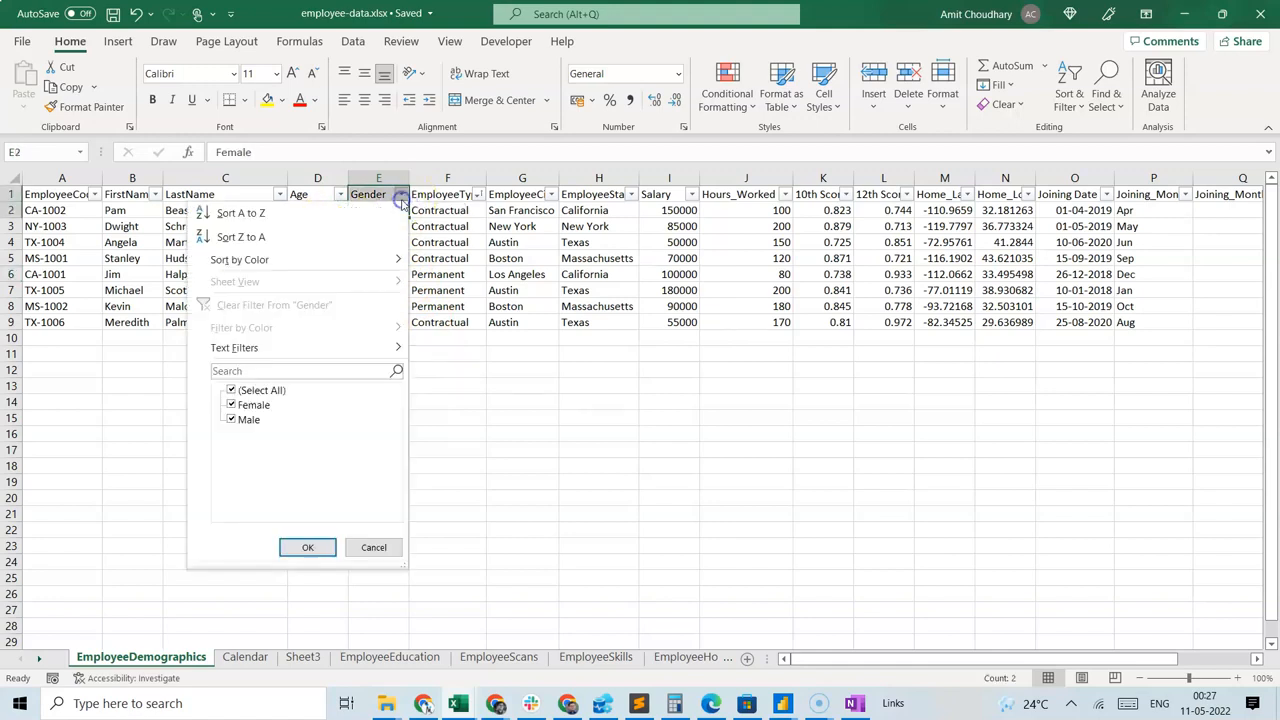
{"action": "left_click", "coordinate": [376, 218]}
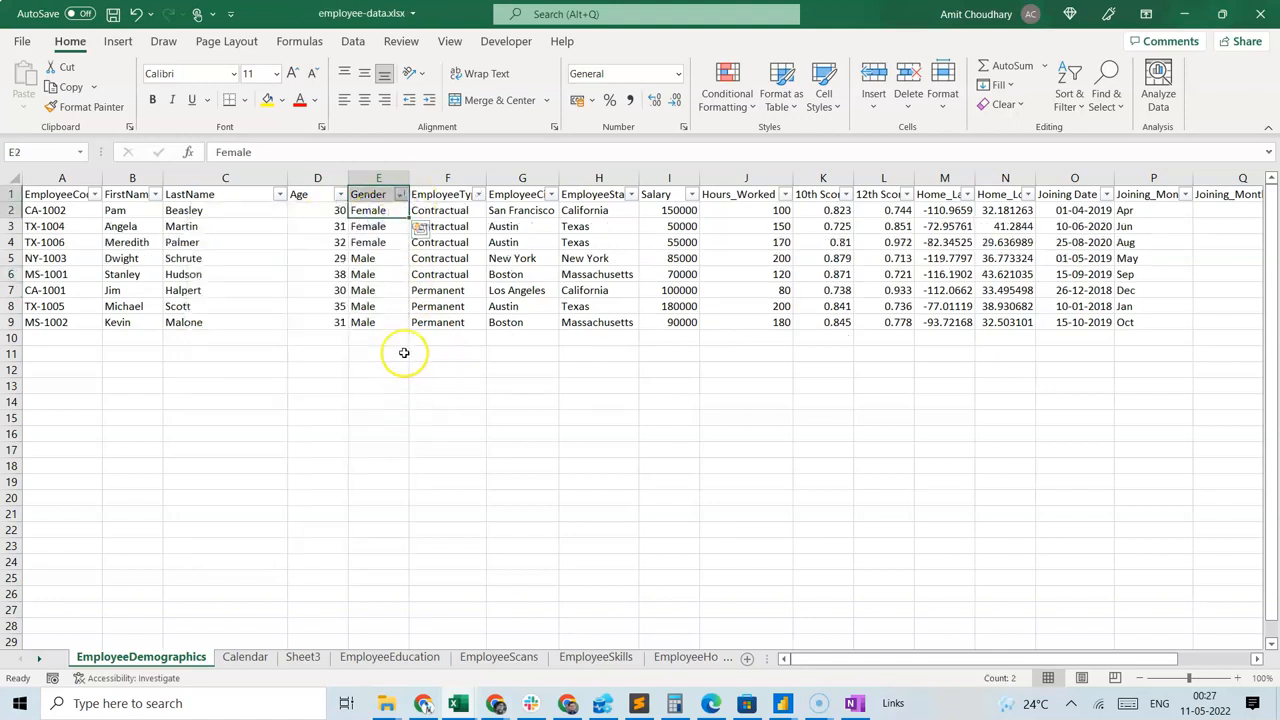
{"action": "left_click", "coordinate": [401, 369]}
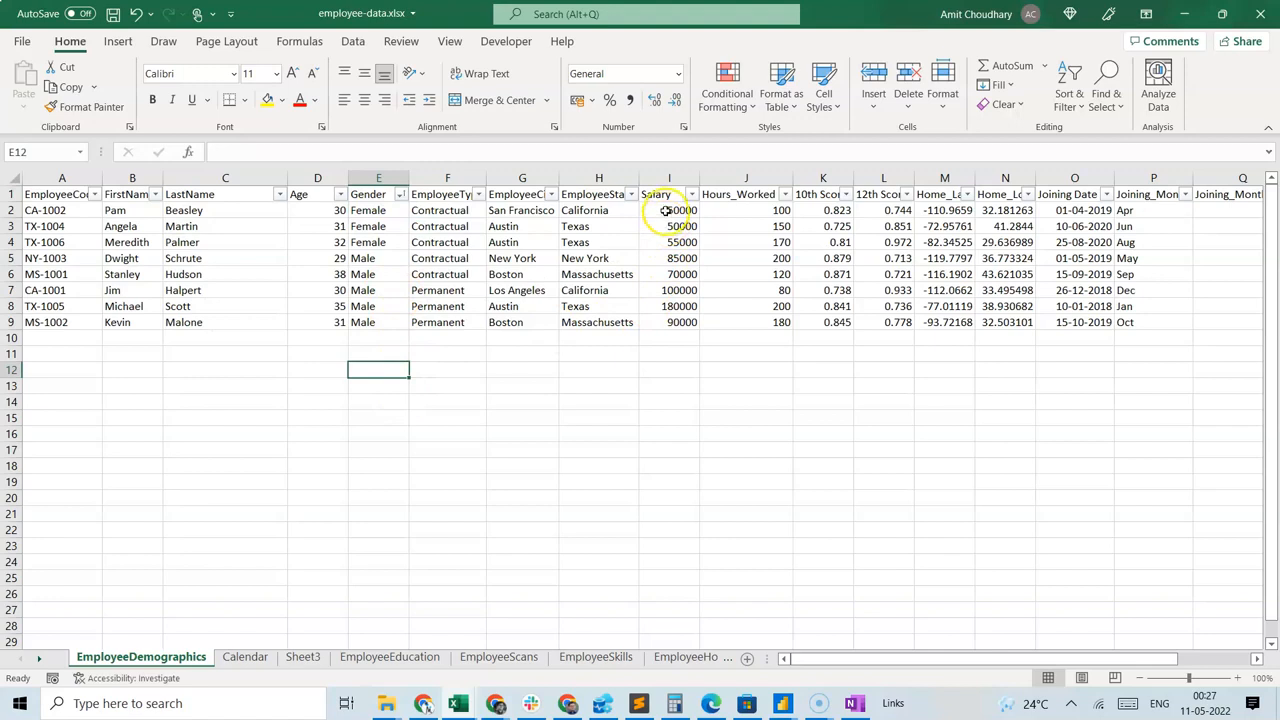
Check the average salary of the female employees (I2:I4) and of the male employees (I5:I9).
{"action": "left_click_drag", "start_coordinate": [666, 210], "coordinate": [677, 238]}
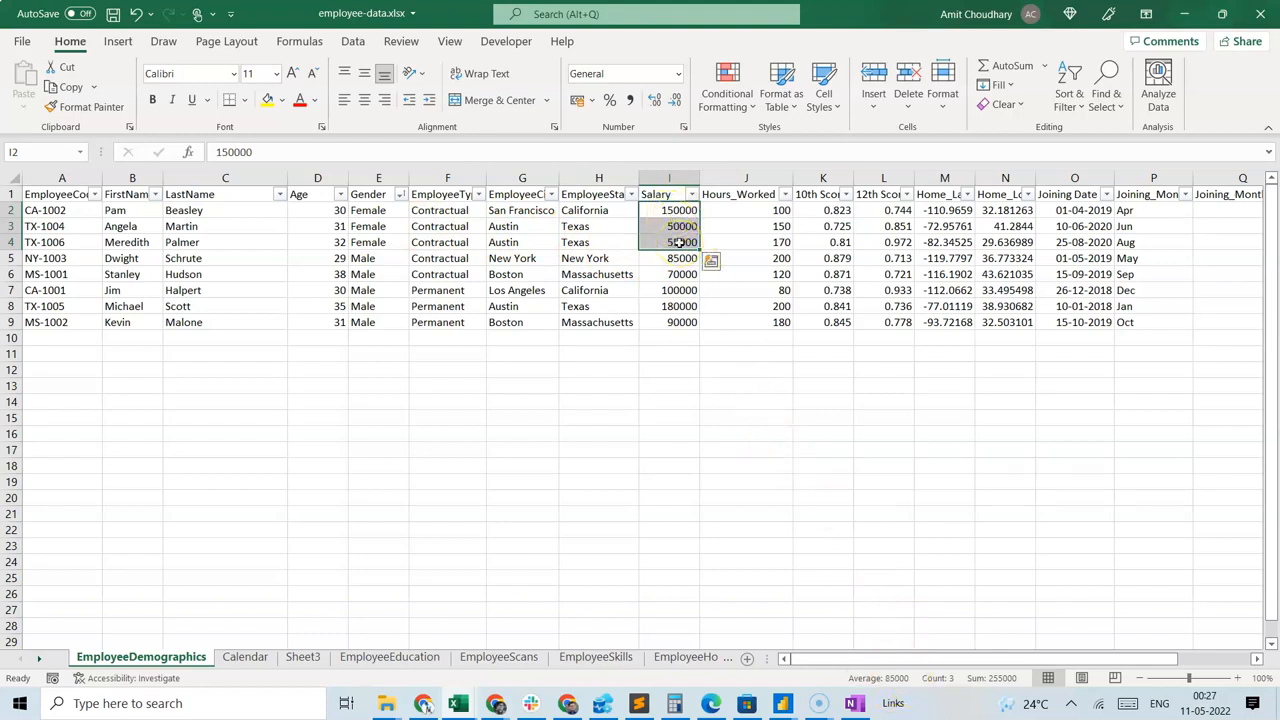
{"action": "left_click", "coordinate": [660, 357]}
{"action": "left_click_drag", "start_coordinate": [666, 253], "coordinate": [685, 321]}
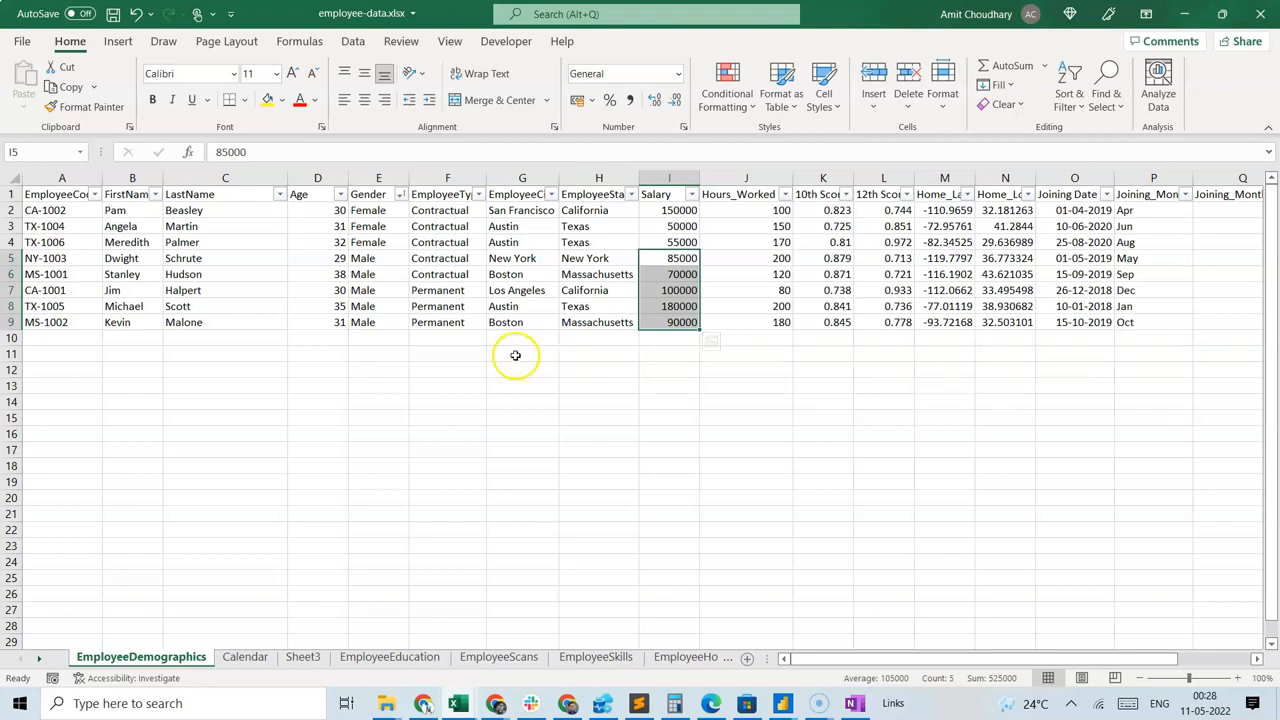
Review the Gender column groups and compare the average Salary of the male and female rows again.
{"action": "left_click_drag", "start_coordinate": [380, 210], "coordinate": [380, 245]}
{"action": "left_click", "coordinate": [386, 287]}
{"action": "left_click", "coordinate": [376, 178]}
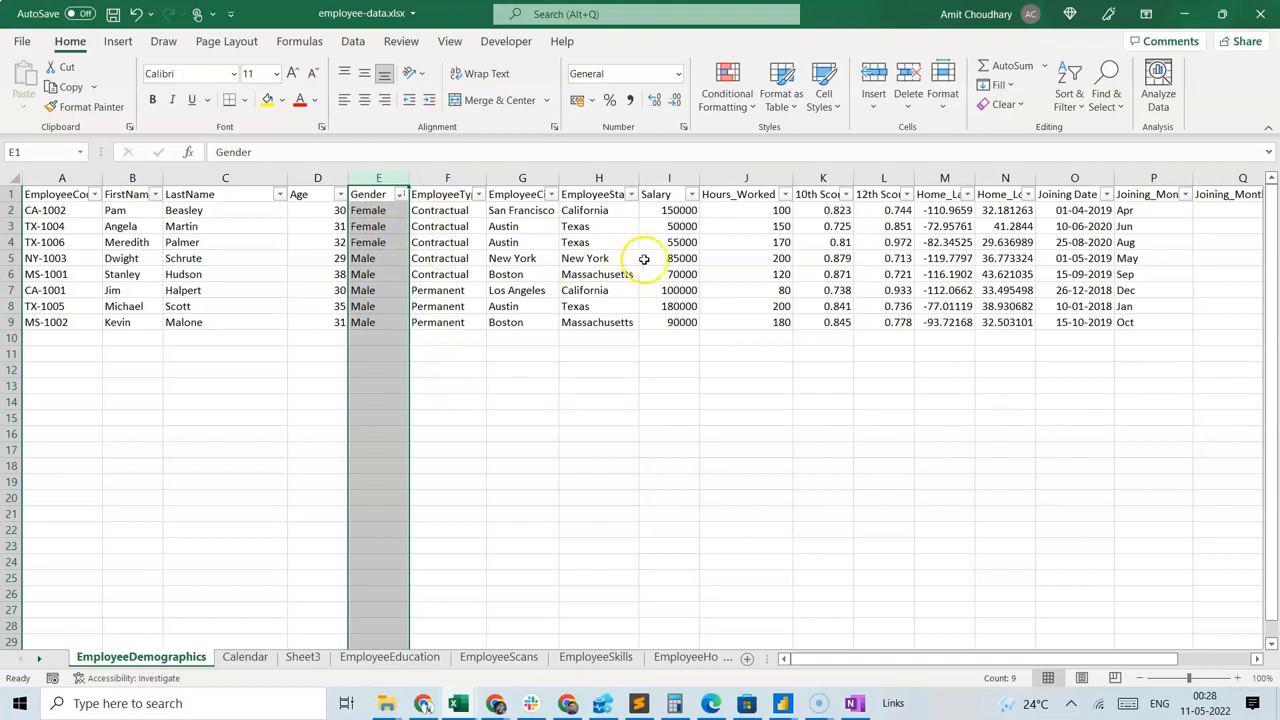
{"action": "left_click", "coordinate": [554, 394]}
{"action": "left_click_drag", "start_coordinate": [680, 210], "coordinate": [669, 336]}
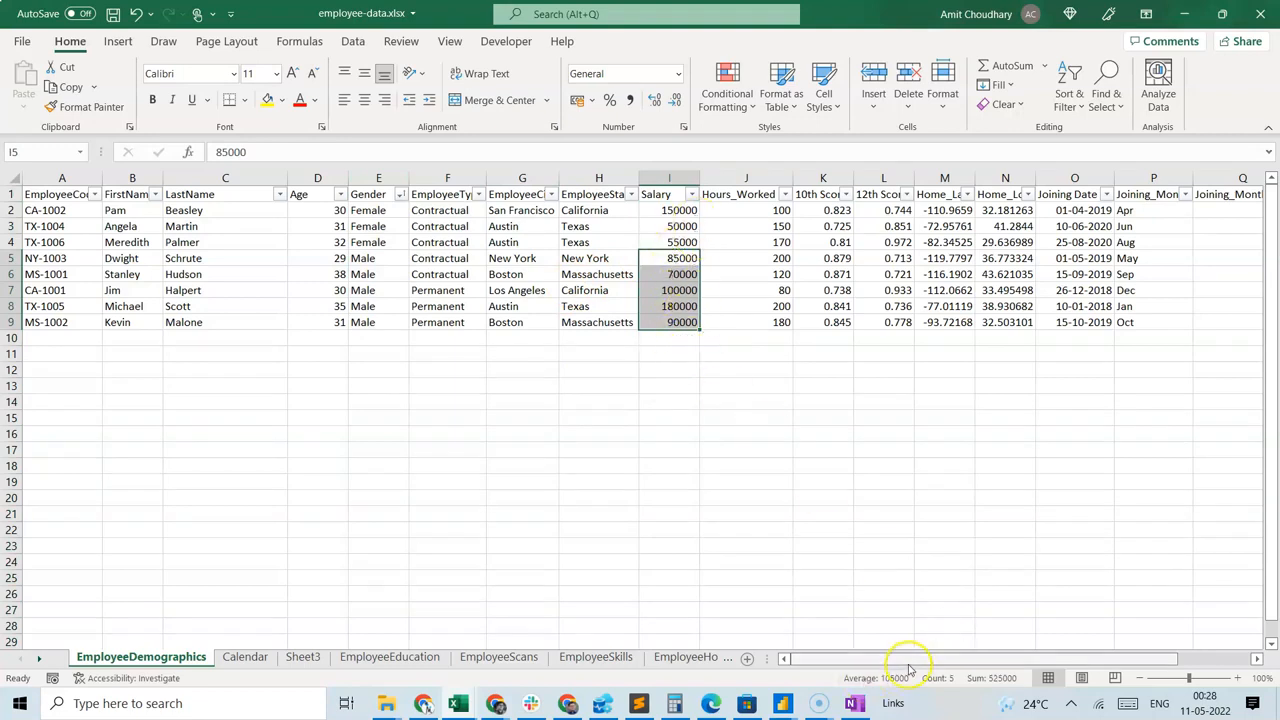
{"action": "left_click_drag", "start_coordinate": [658, 213], "coordinate": [664, 245]}
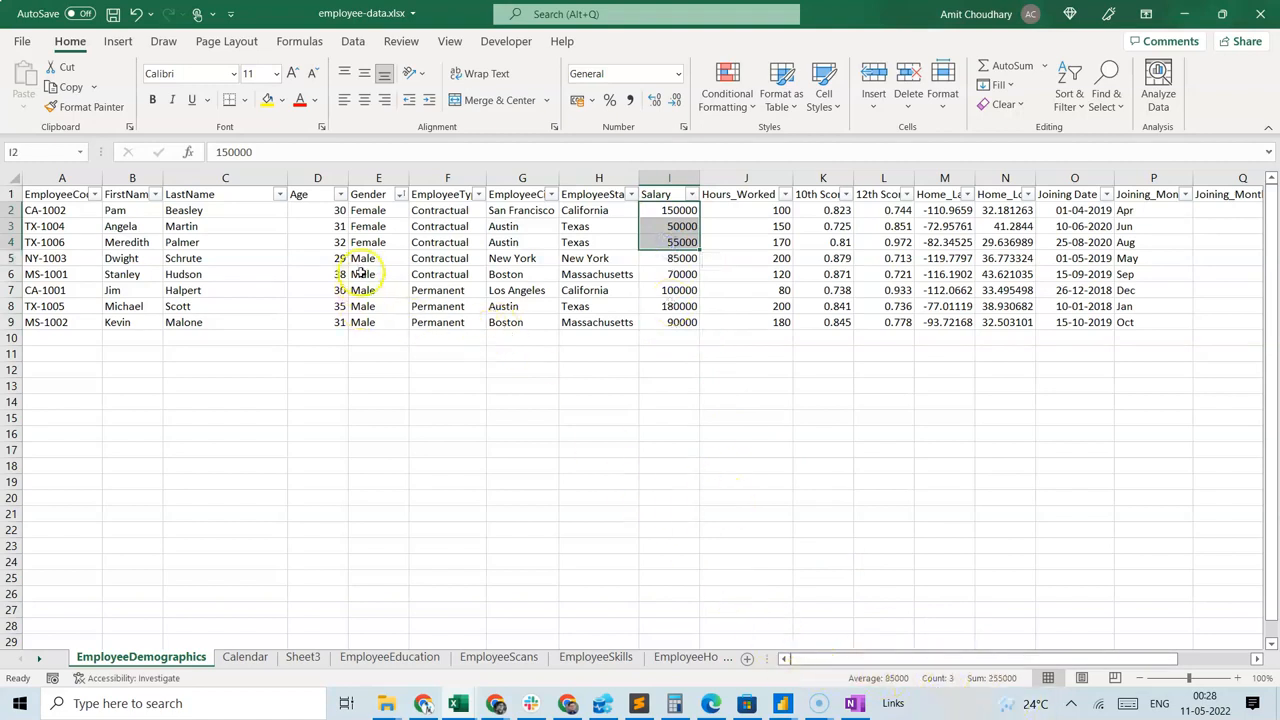
{"action": "left_click", "coordinate": [398, 364]}
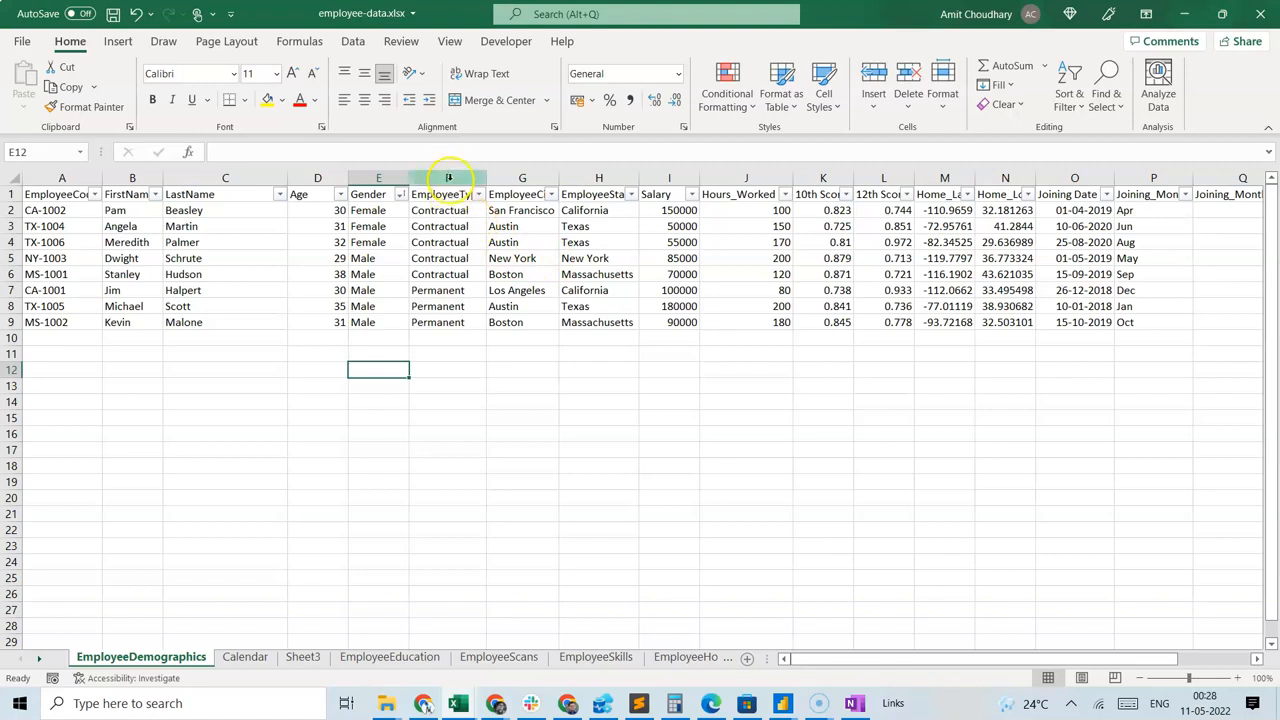
Check the average salary of the Contractual employees (I2:I6) and of the Permanent employees (I7:I9).
{"action": "left_click_drag", "start_coordinate": [668, 210], "coordinate": [670, 282]}
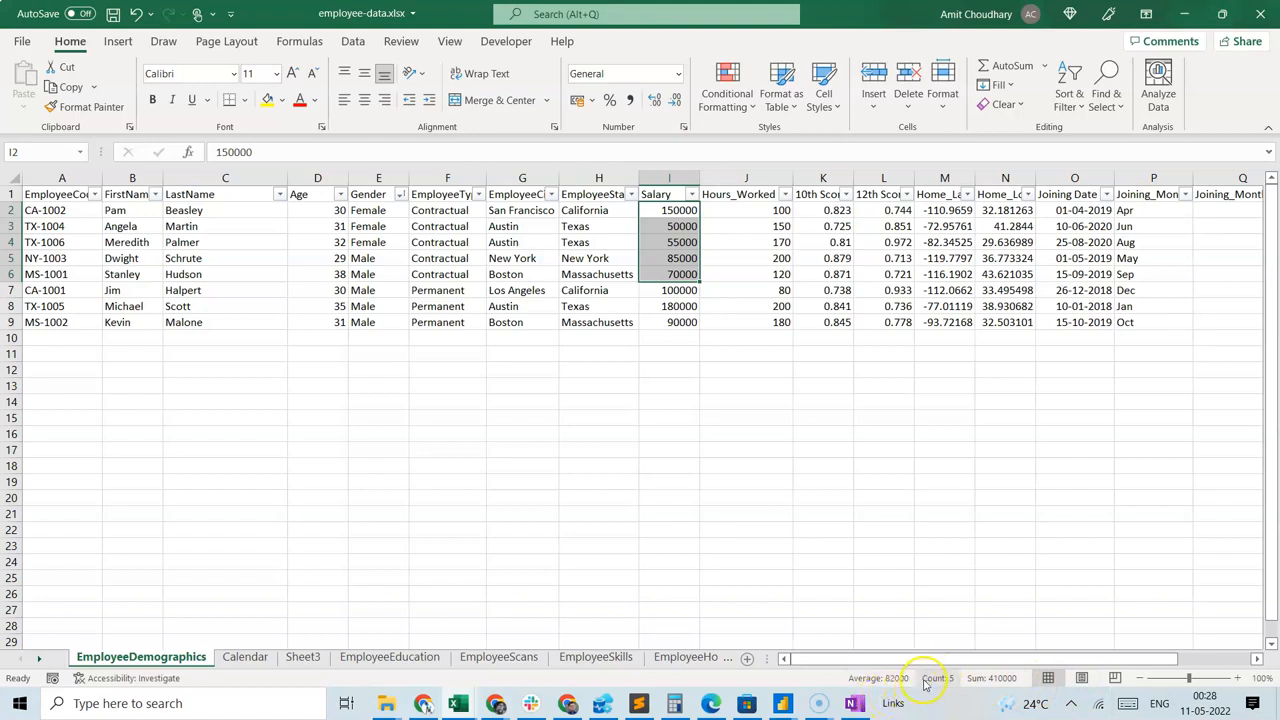
{"action": "left_click", "coordinate": [623, 405]}
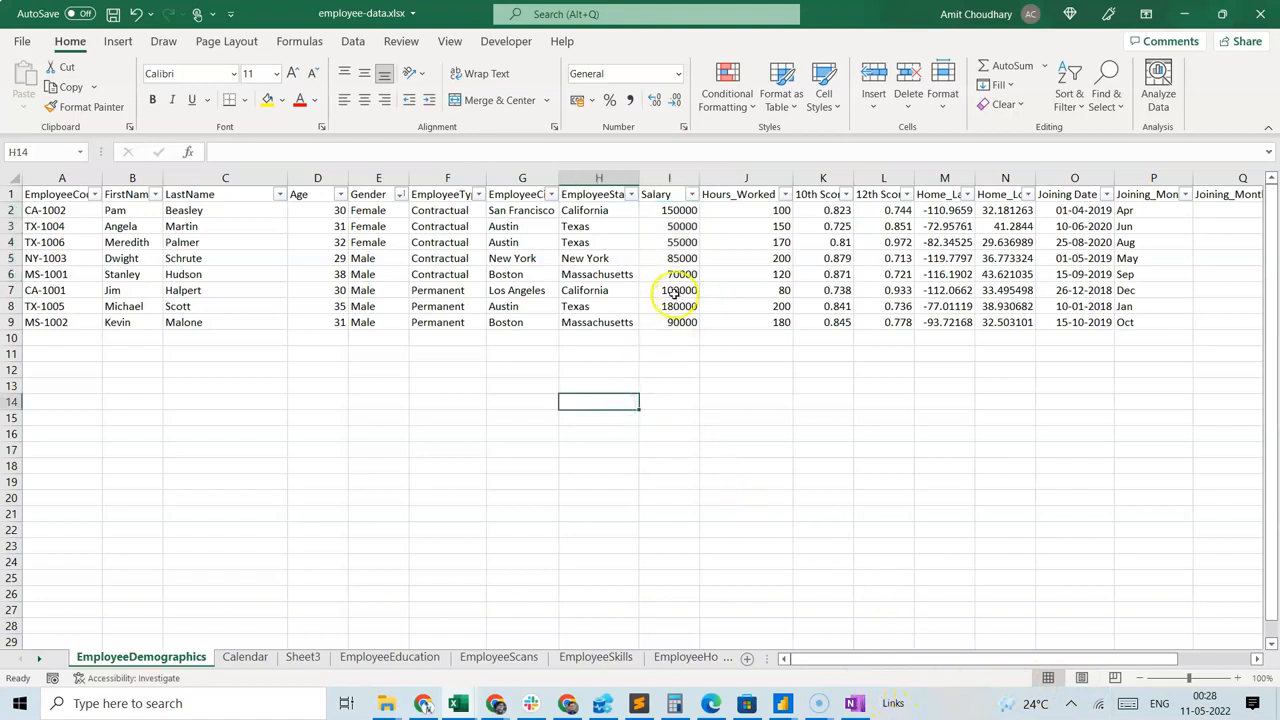
{"action": "left_click_drag", "start_coordinate": [663, 290], "coordinate": [676, 322]}
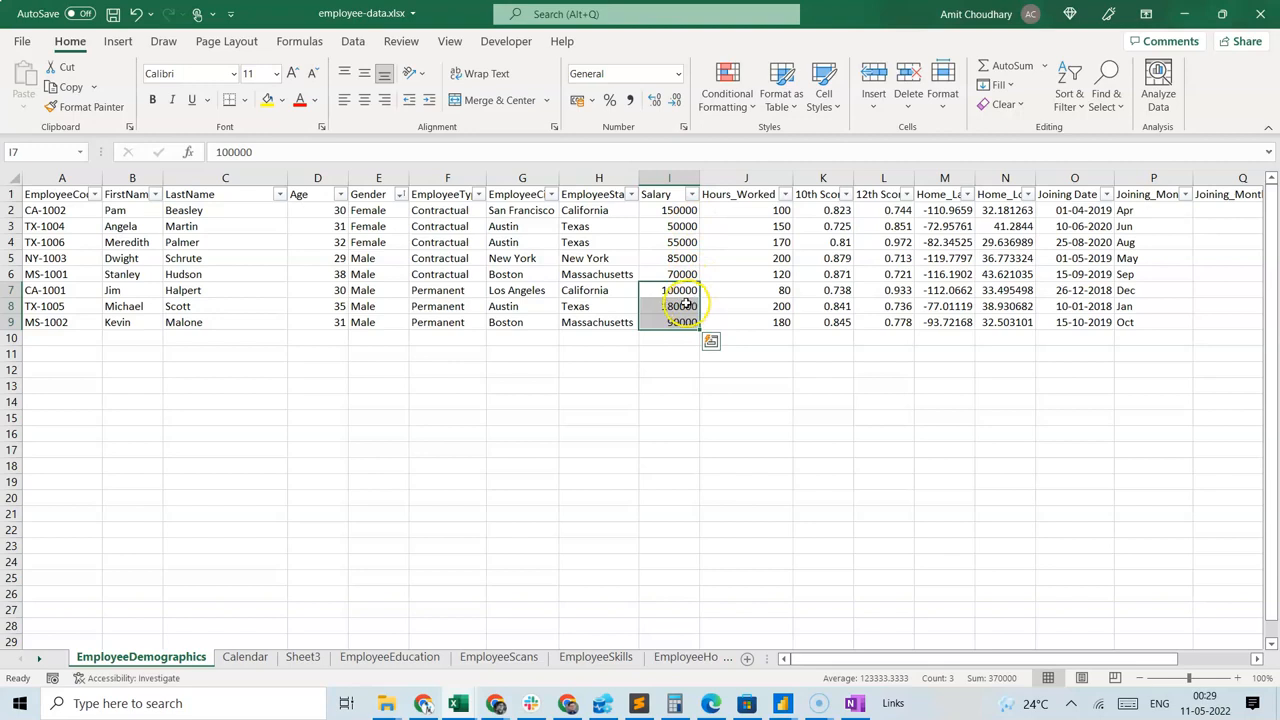
{"action": "left_click", "coordinate": [534, 369]}
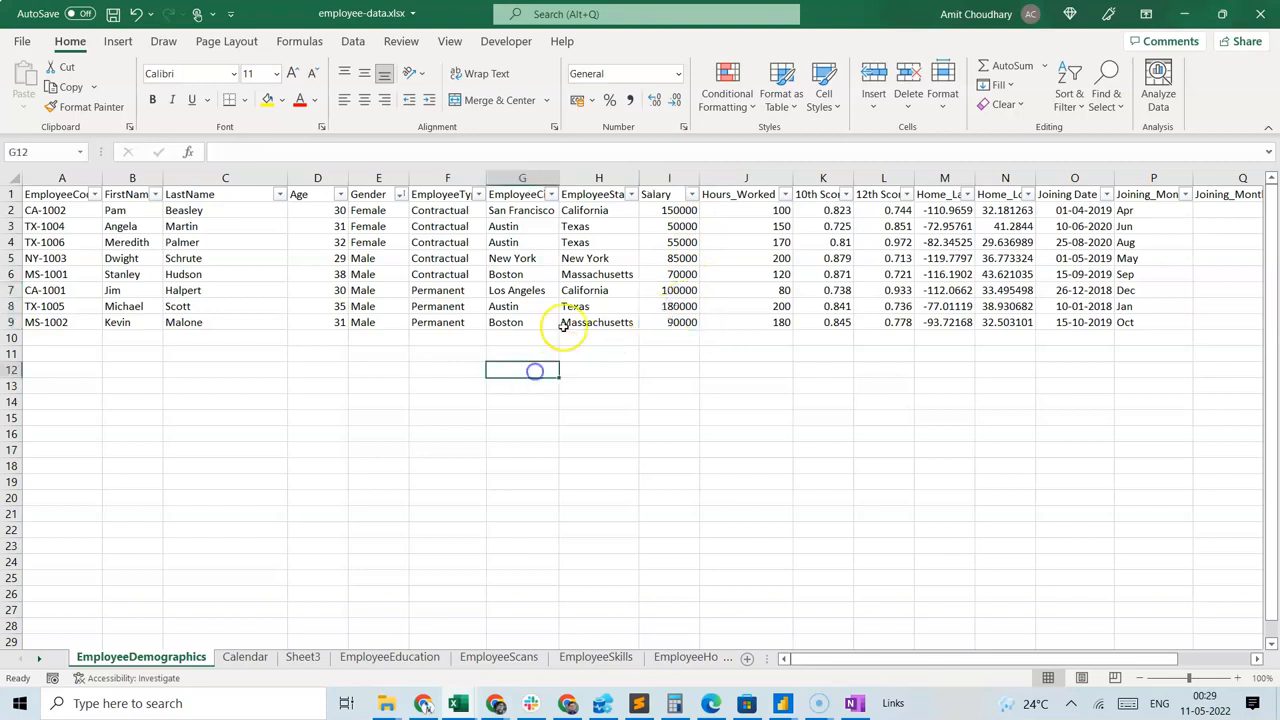
Sort the employee table by EmployeeState from A to Z and check the average salary of individual states.
{"action": "left_click", "coordinate": [631, 194]}
{"action": "left_click", "coordinate": [573, 217]}
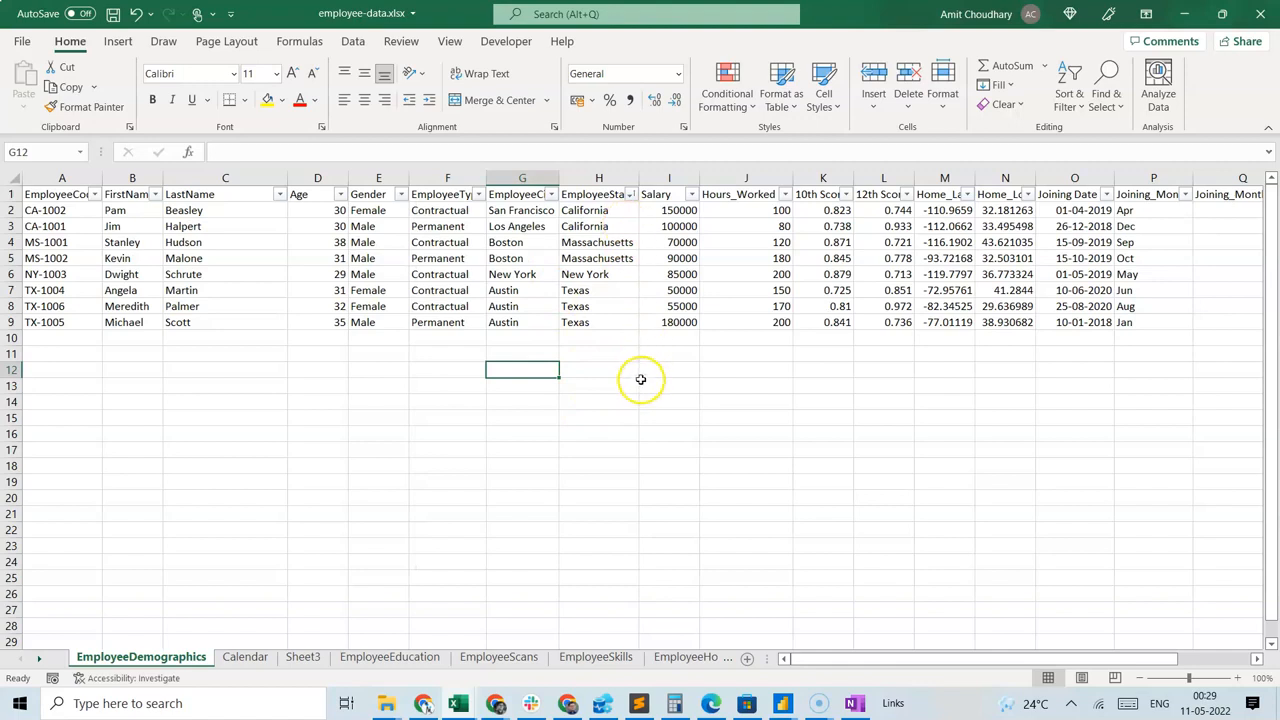
{"action": "left_click_drag", "start_coordinate": [672, 208], "coordinate": [674, 226]}
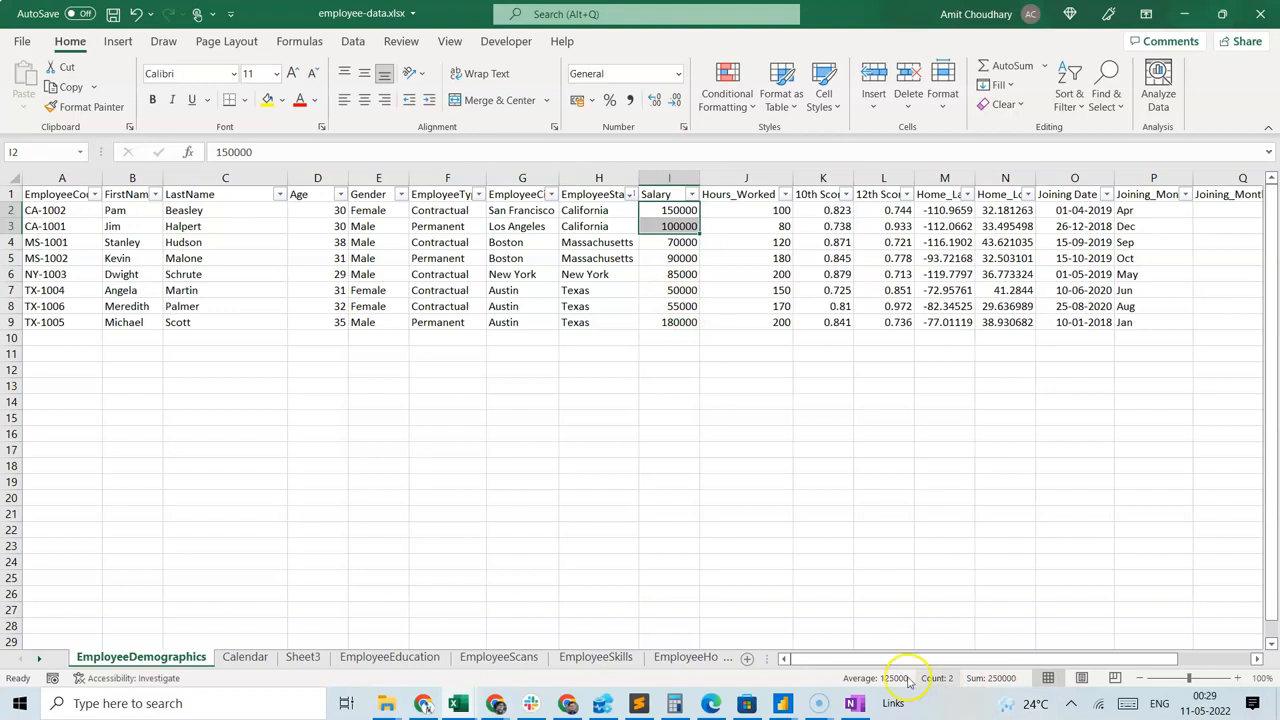
{"action": "left_click_drag", "start_coordinate": [662, 242], "coordinate": [670, 322]}
{"action": "left_click", "coordinate": [658, 273]}
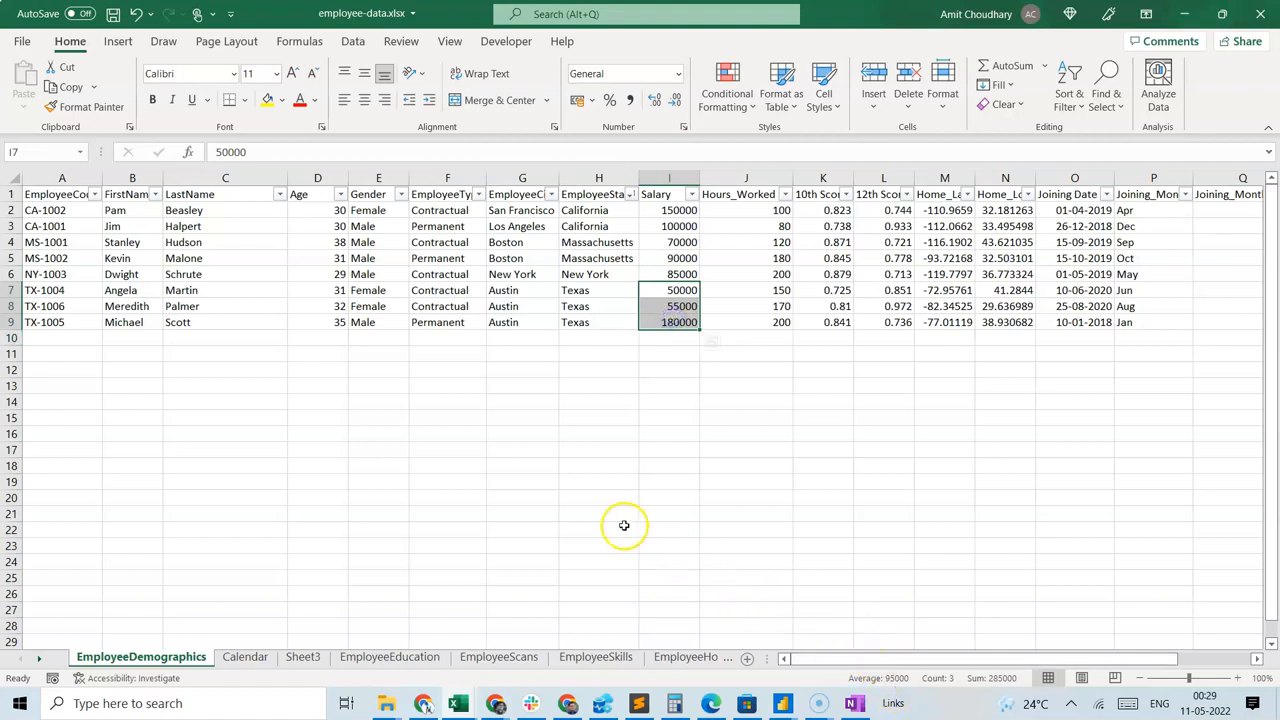
{"action": "left_click", "coordinate": [528, 434]}
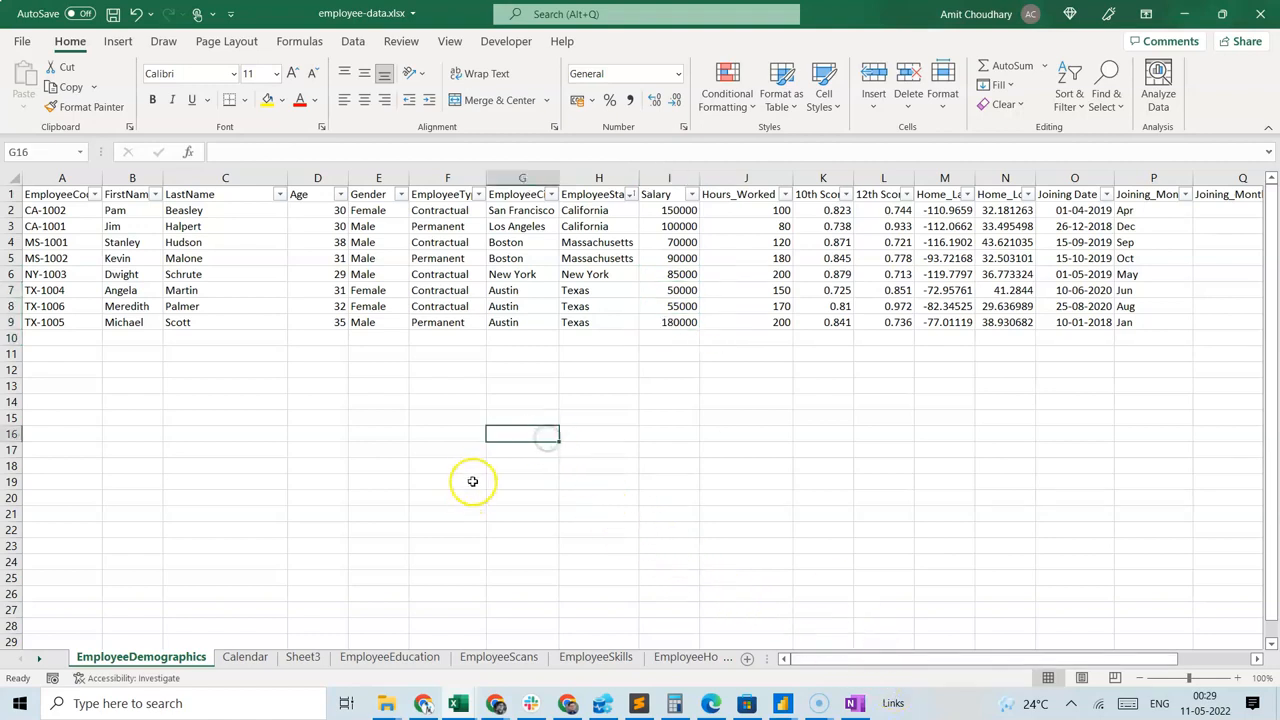
{"action": "left_click", "coordinate": [118, 41]}
{"action": "left_click", "coordinate": [30, 80]}
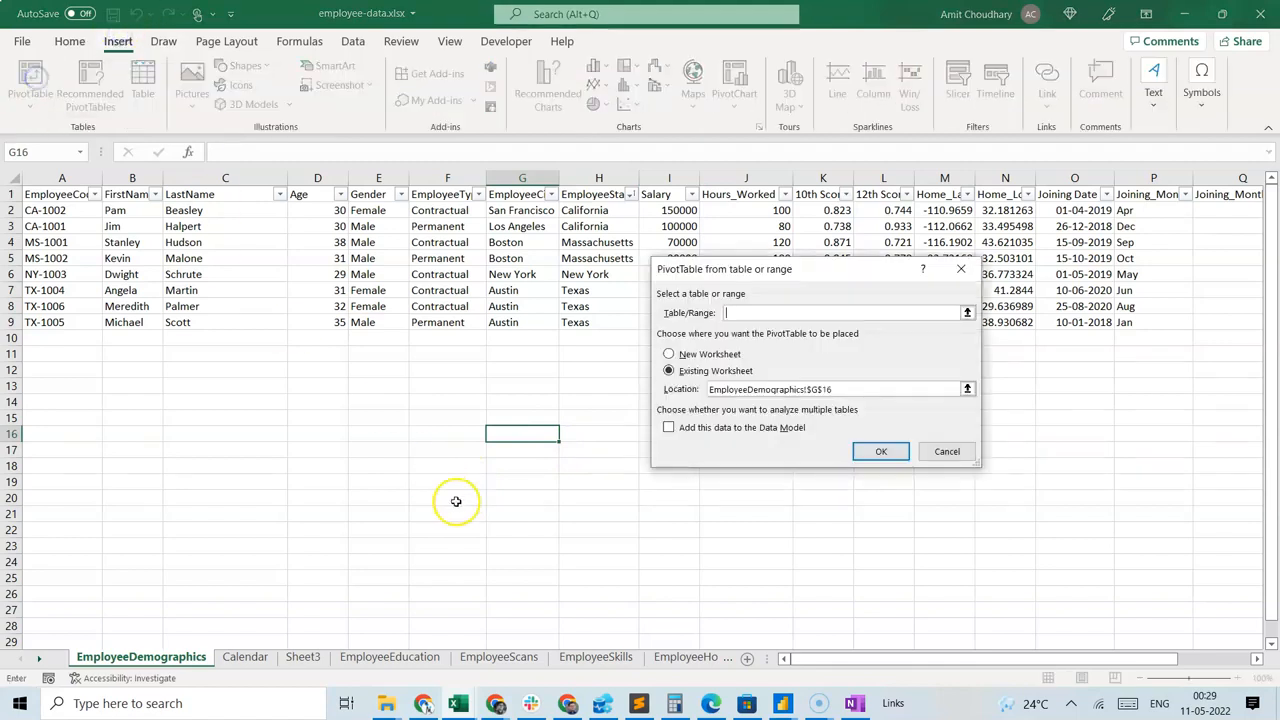
{"action": "left_click", "coordinate": [876, 454]}
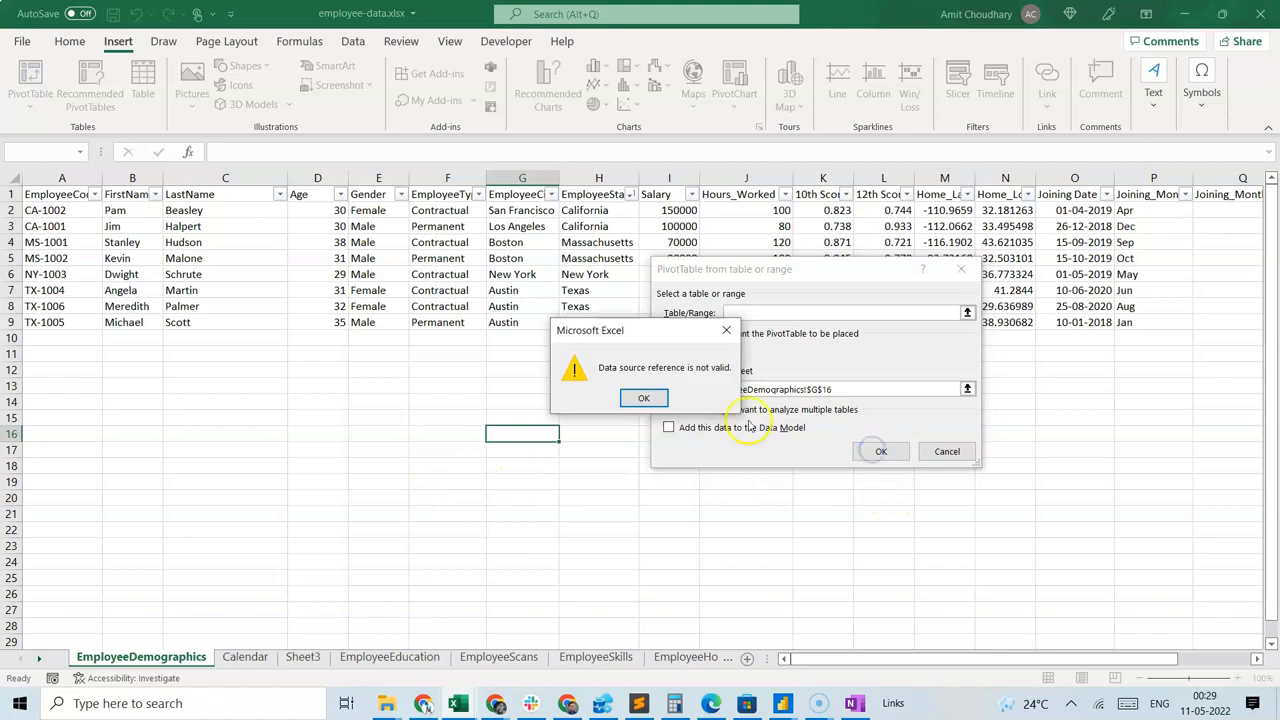
{"action": "left_click", "coordinate": [664, 398]}
{"action": "left_click", "coordinate": [944, 451]}
{"action": "left_click", "coordinate": [405, 449]}
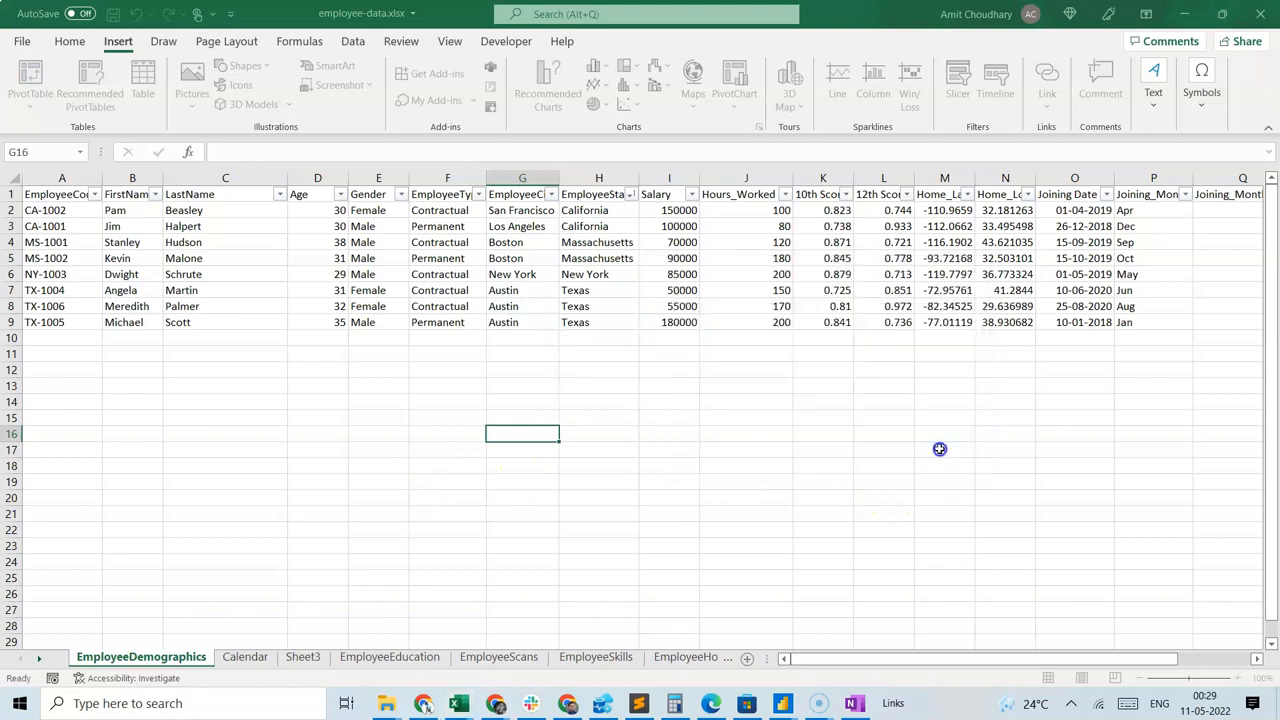
Create a PivotTable on a new worksheet from the entire EmployeeDemographics sheet.
{"action": "left_click", "coordinate": [17, 183]}
{"action": "left_click", "coordinate": [29, 85]}
{"action": "left_click", "coordinate": [851, 455]}
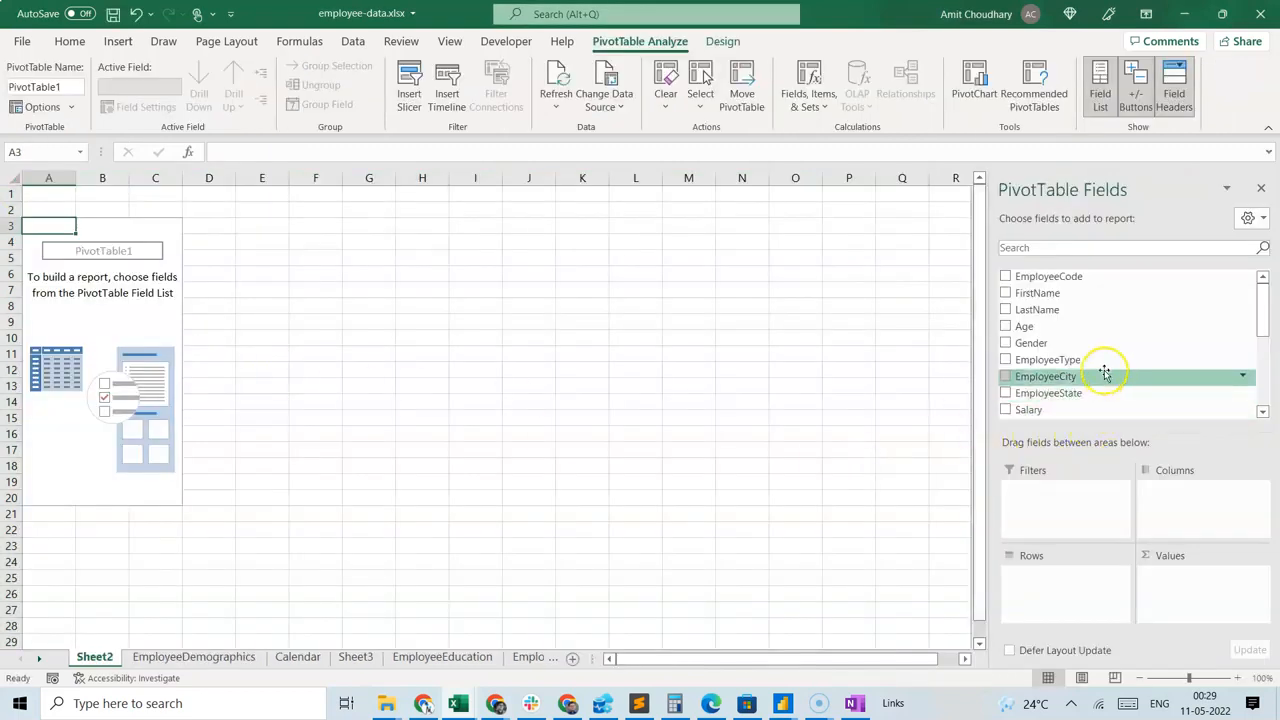
Build the pivot table with Gender as rows and Salary as values, summarized by Average.
{"action": "left_click_drag", "start_coordinate": [1069, 343], "coordinate": [1068, 612]}
{"action": "left_click_drag", "start_coordinate": [1038, 409], "coordinate": [1180, 606]}
{"action": "right_click", "coordinate": [143, 244]}
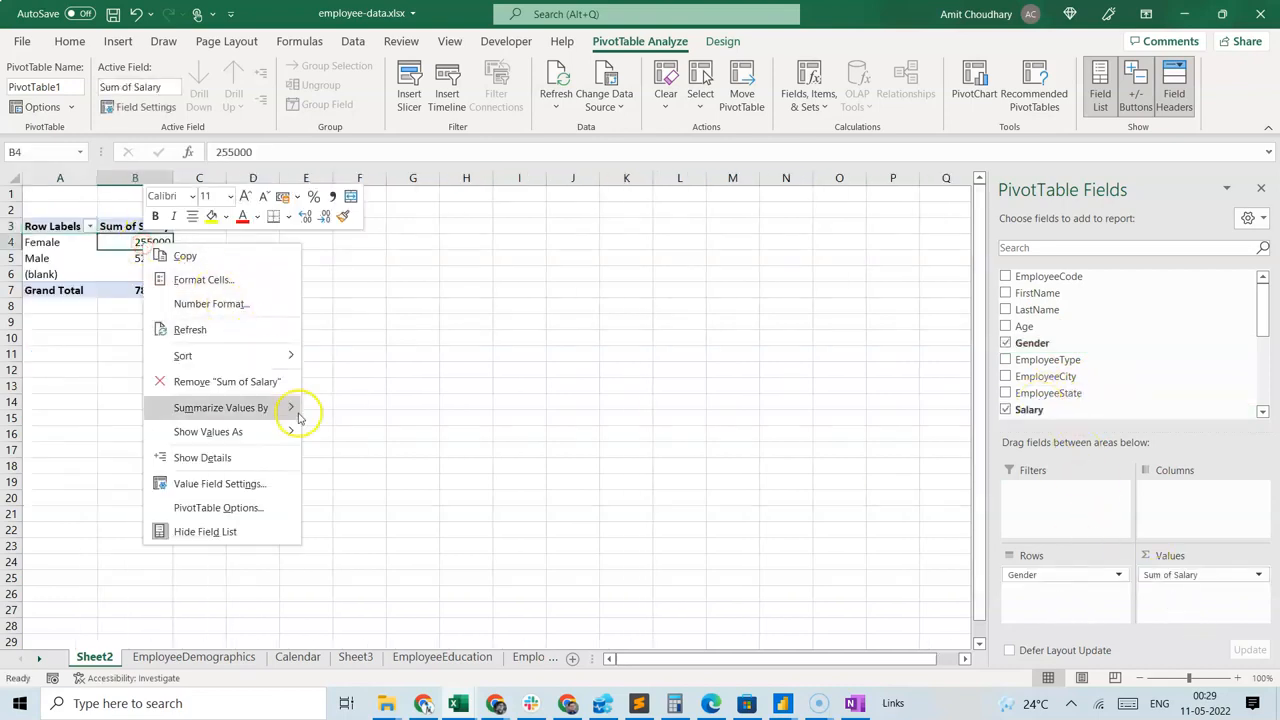
{"action": "mouse_move", "coordinate": [292, 408]}
{"action": "left_click", "coordinate": [345, 458]}
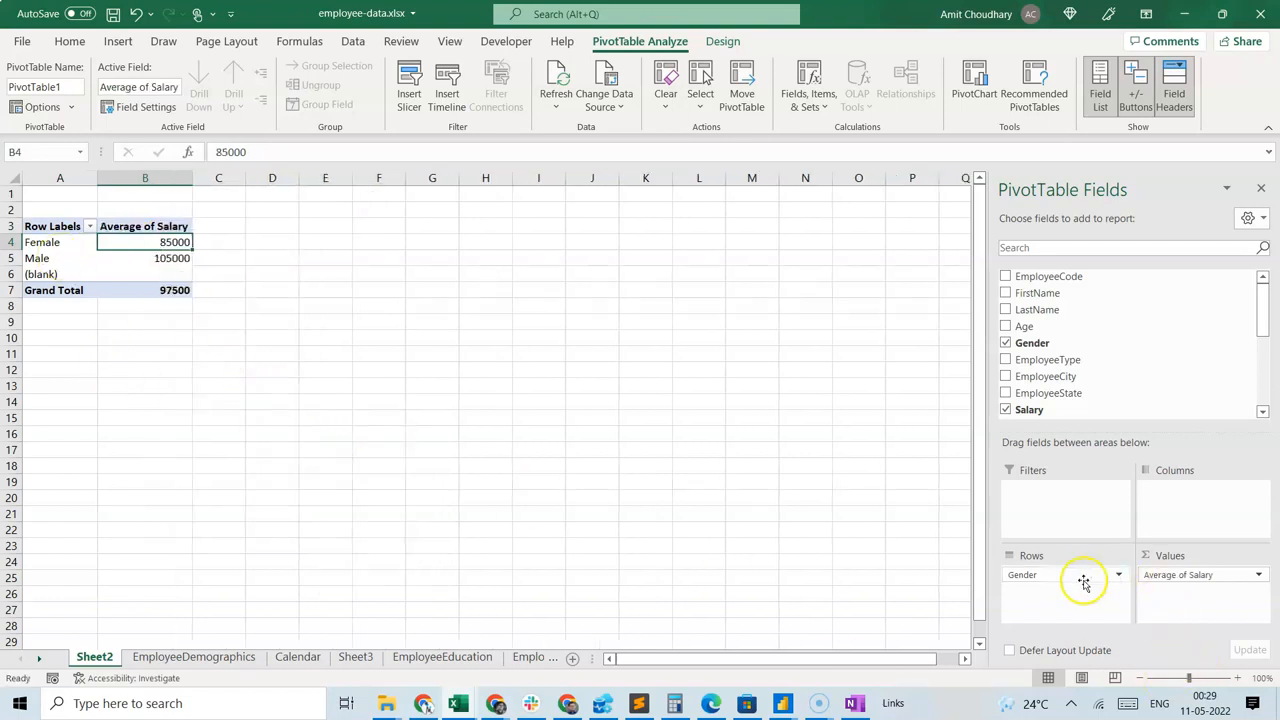
Replace Gender in the pivot table rows with EmployeeType, and replace that field with EmployeeState.
{"action": "left_click_drag", "start_coordinate": [1113, 575], "coordinate": [822, 468]}
{"action": "left_click_drag", "start_coordinate": [1051, 363], "coordinate": [1071, 588]}
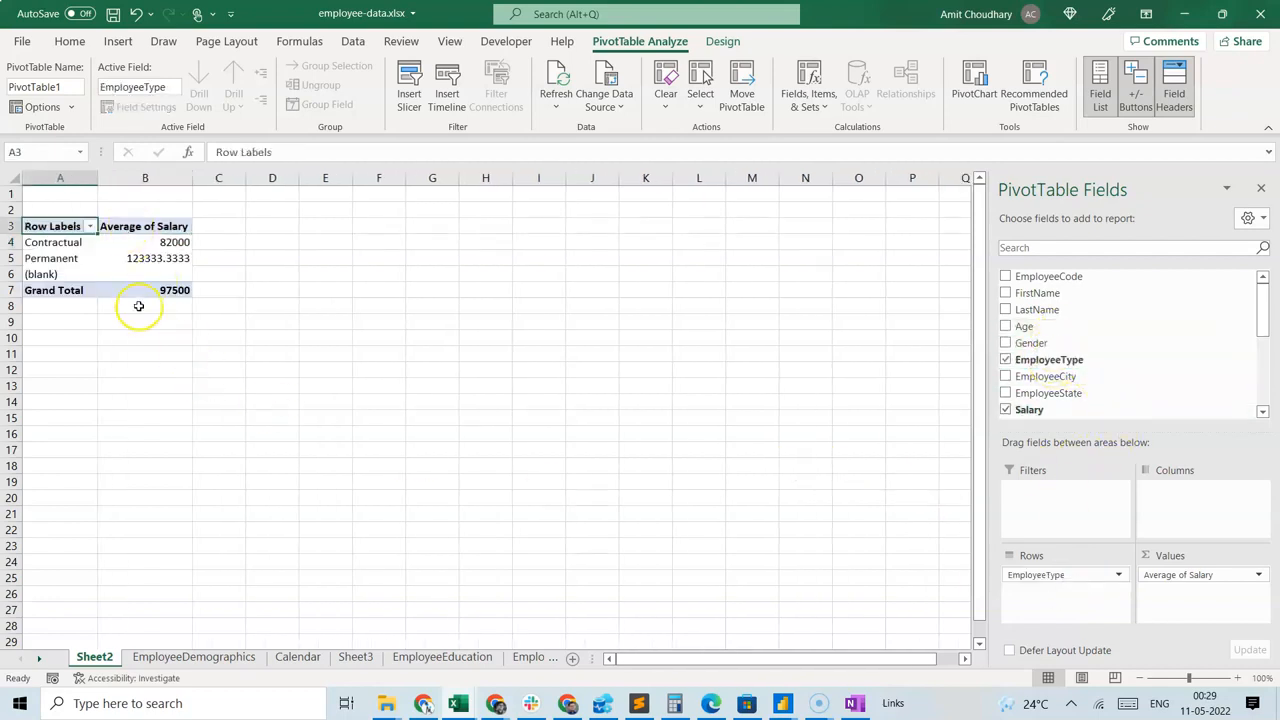
{"action": "left_click_drag", "start_coordinate": [1051, 578], "coordinate": [806, 507]}
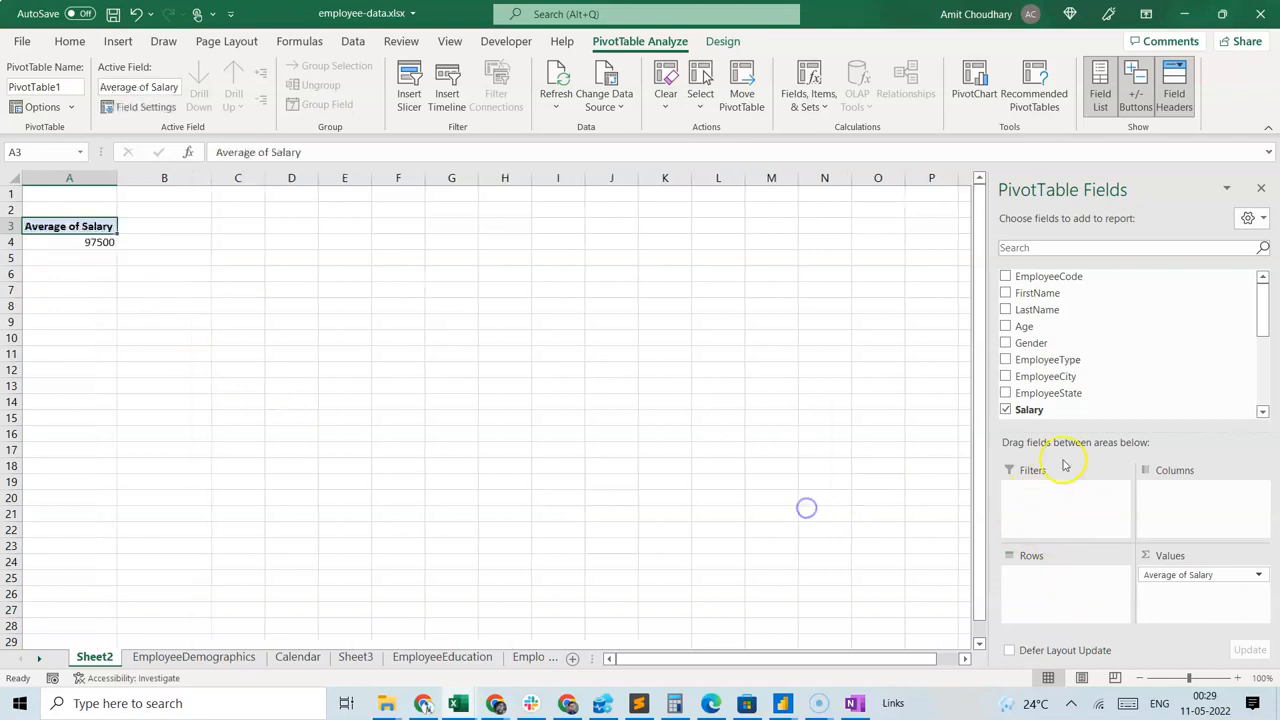
{"action": "left_click_drag", "start_coordinate": [1075, 393], "coordinate": [1096, 591]}
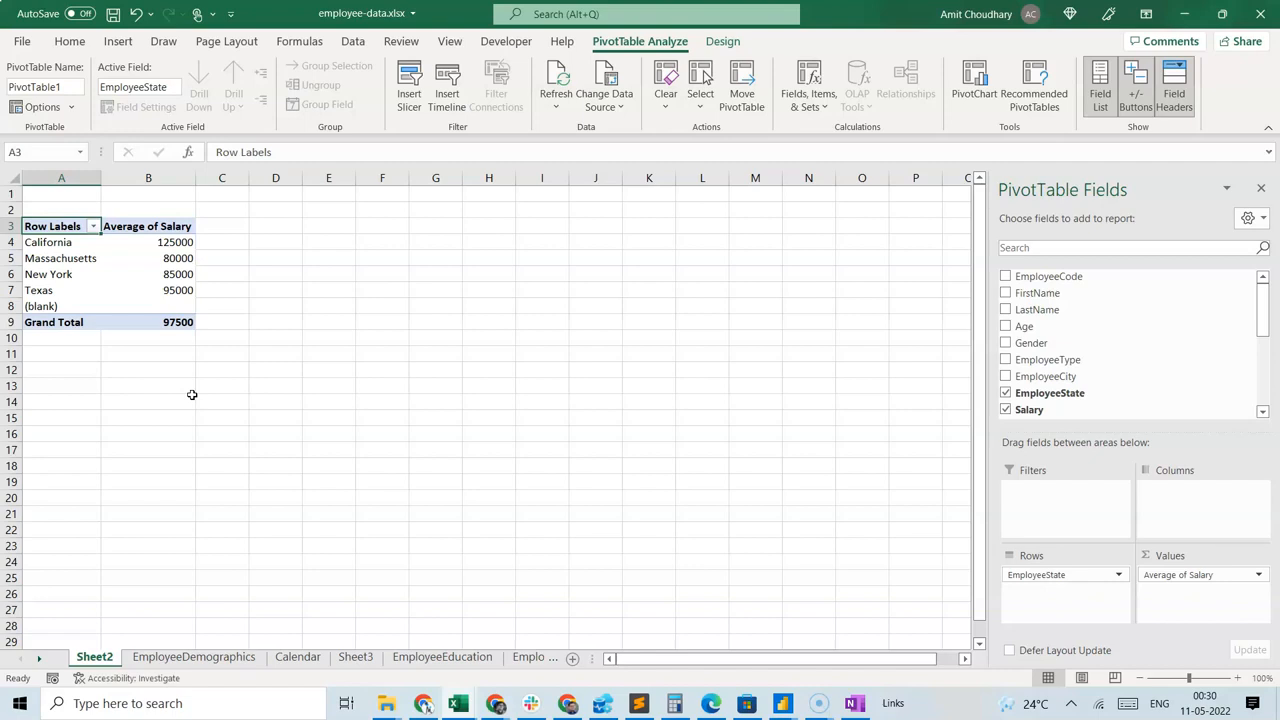
Return to the EmployeeDemographics sheet and examine how the EmployeeState entries relate to their Salary values.
{"action": "left_click", "coordinate": [194, 657]}
{"action": "left_click", "coordinate": [569, 254]}
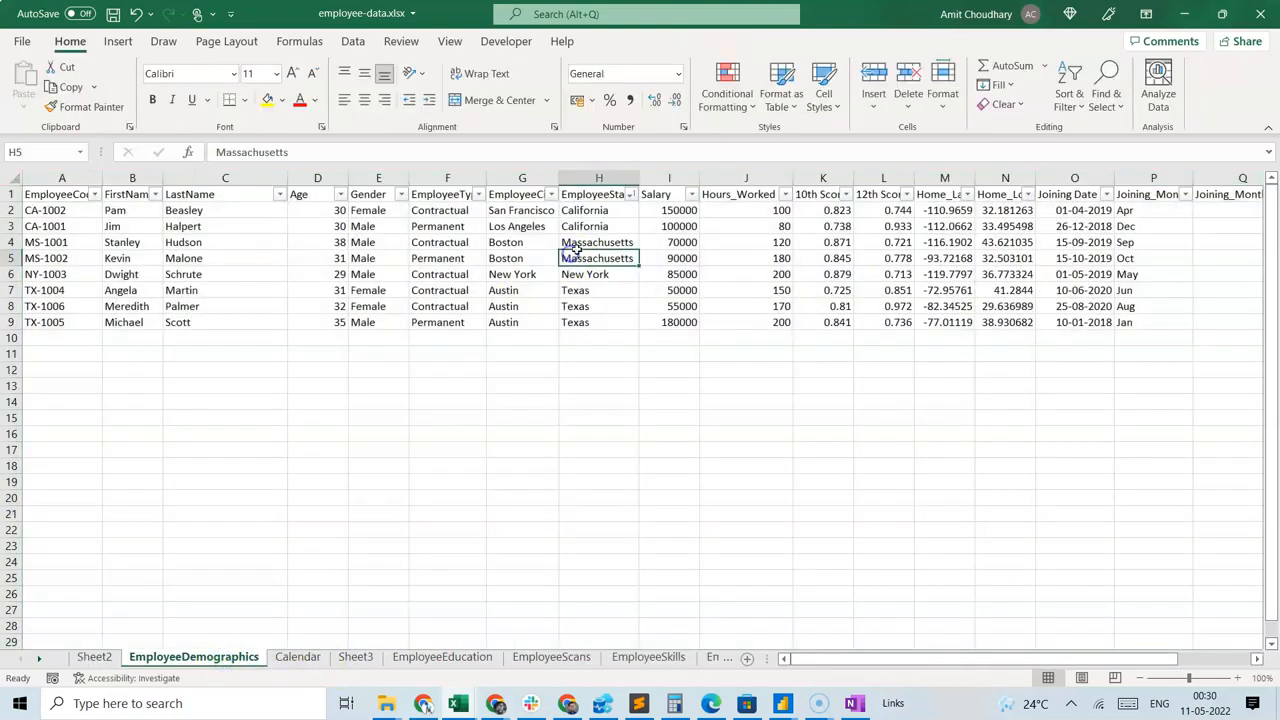
{"action": "left_click", "coordinate": [588, 210]}
{"action": "key", "text": "Right"}
{"action": "left_click", "coordinate": [612, 214]}
{"action": "key", "text": "Right"}
{"action": "key", "text": "Left"}
{"action": "key", "text": "Left"}
{"action": "key", "text": "Left"}
{"action": "key", "text": "Left"}
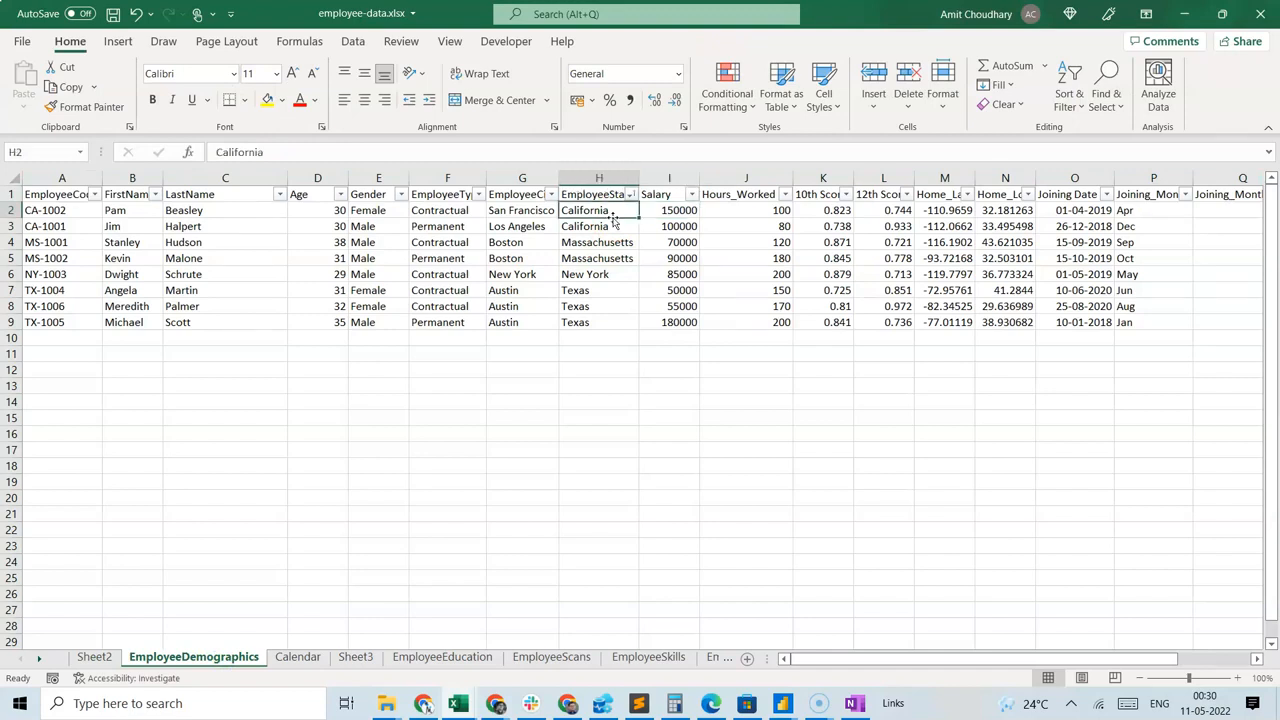
{"action": "key", "text": "Right"}
{"action": "key", "text": "Right"}
{"action": "key", "text": "Right"}
{"action": "key", "text": "Right"}
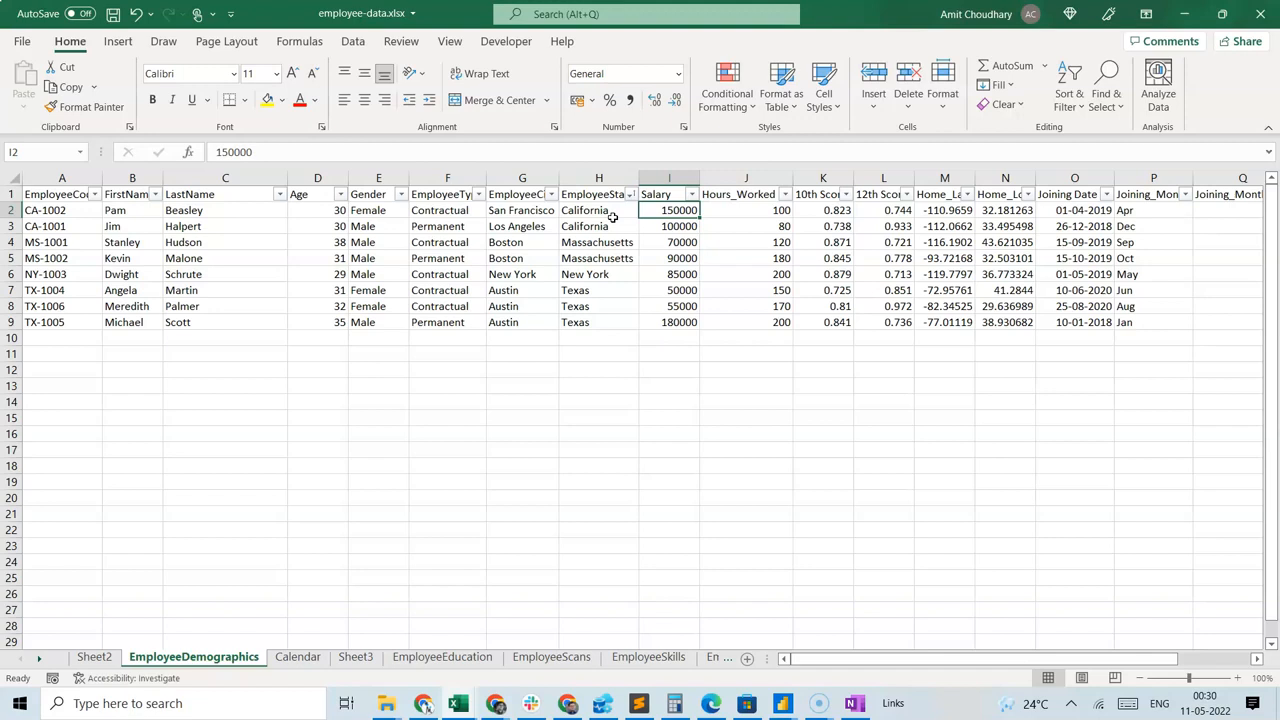
{"action": "left_click", "coordinate": [618, 382]}
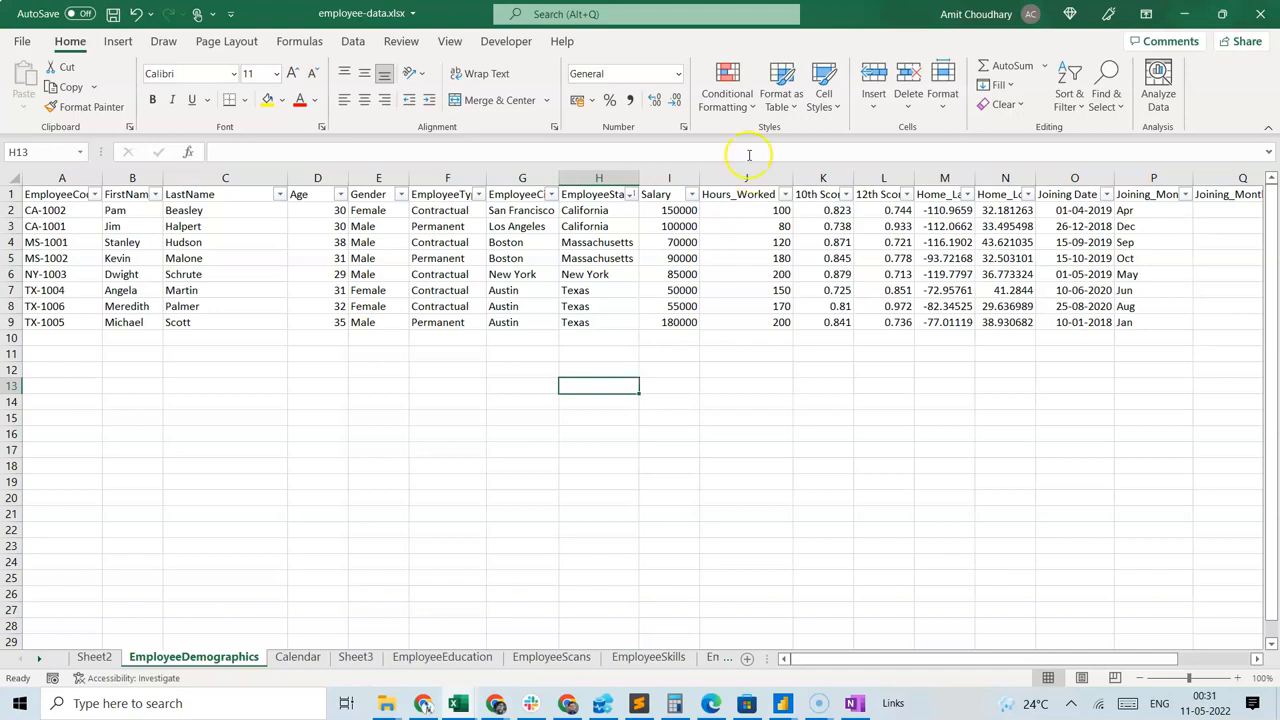
Sort the employee table by Salary from largest to smallest and compare the salaries with the Hours_Worked values.
{"action": "left_click", "coordinate": [686, 201]}
{"action": "left_click", "coordinate": [691, 195]}
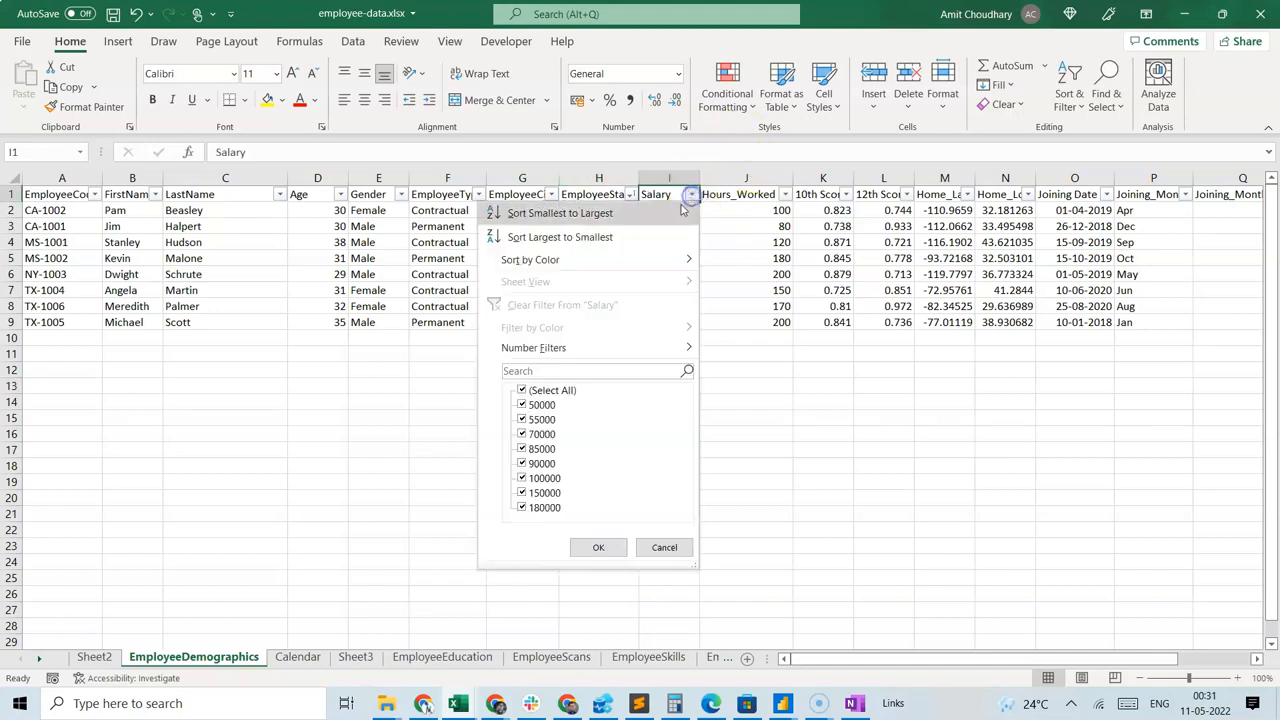
{"action": "left_click", "coordinate": [662, 234]}
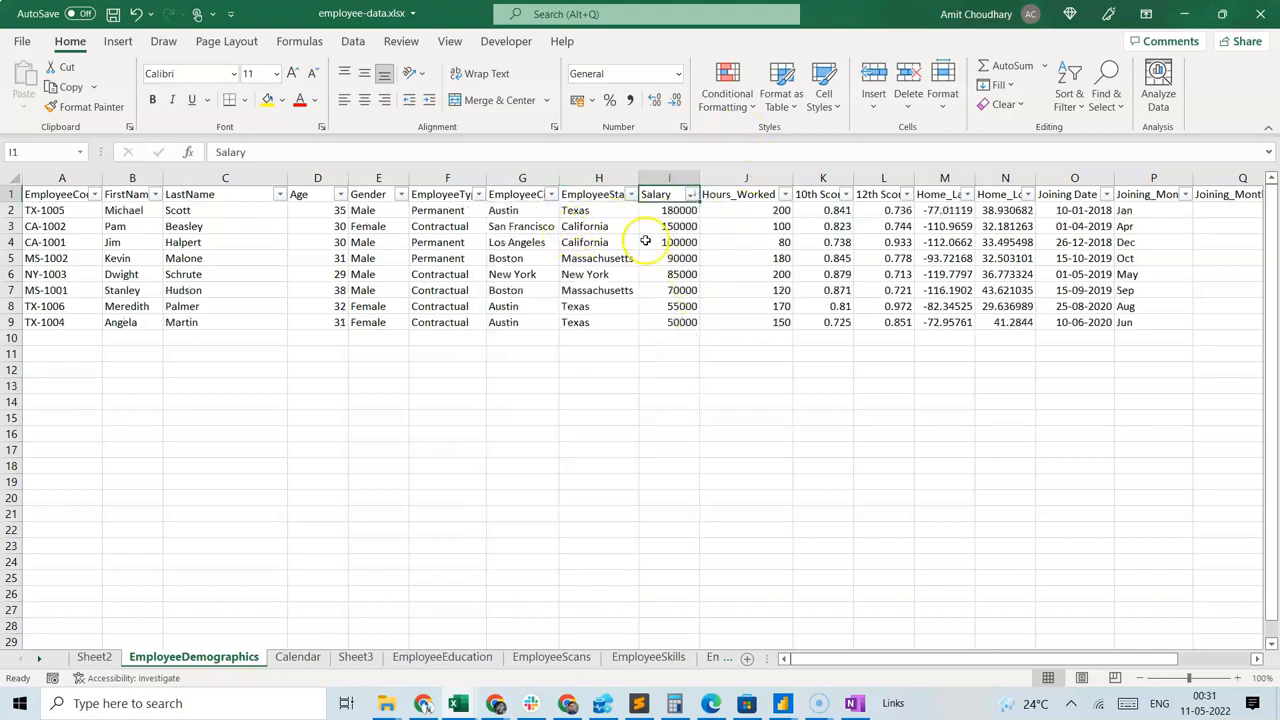
{"action": "left_click_drag", "start_coordinate": [669, 209], "coordinate": [686, 320]}
{"action": "left_click", "coordinate": [690, 385]}
{"action": "left_click", "coordinate": [658, 404]}
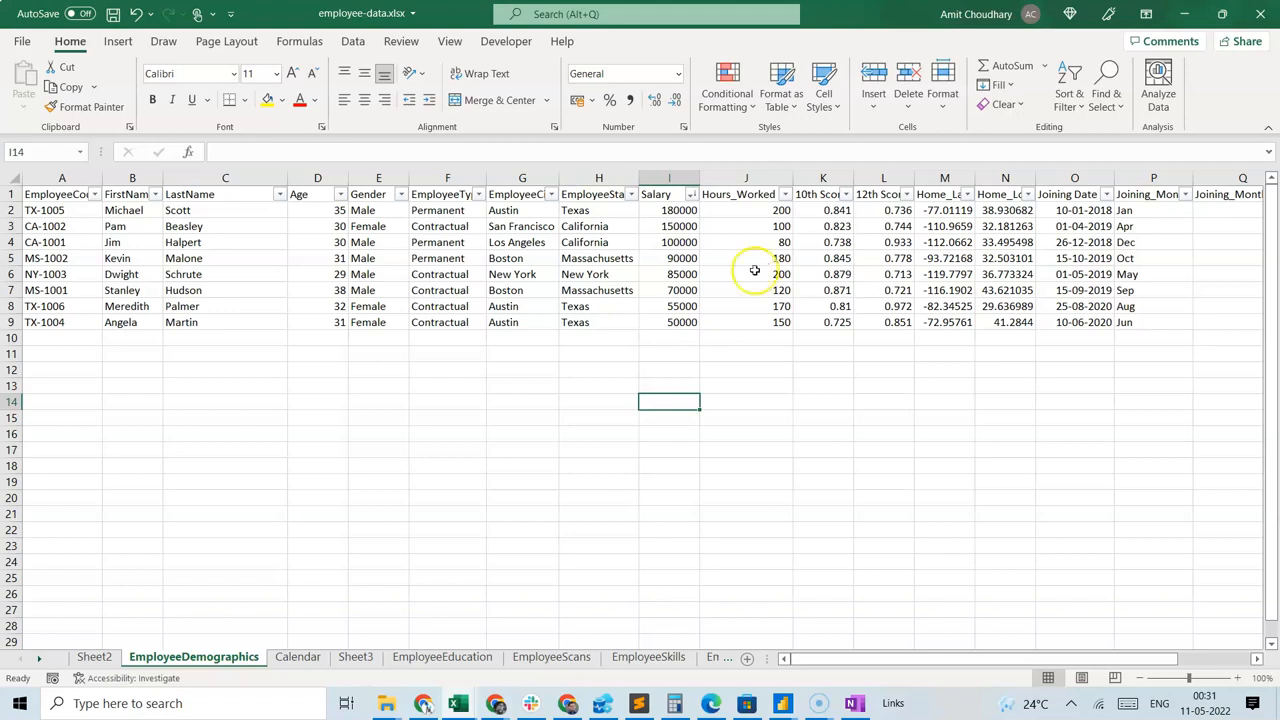
{"action": "left_click", "coordinate": [686, 320]}
{"action": "left_click", "coordinate": [728, 317]}
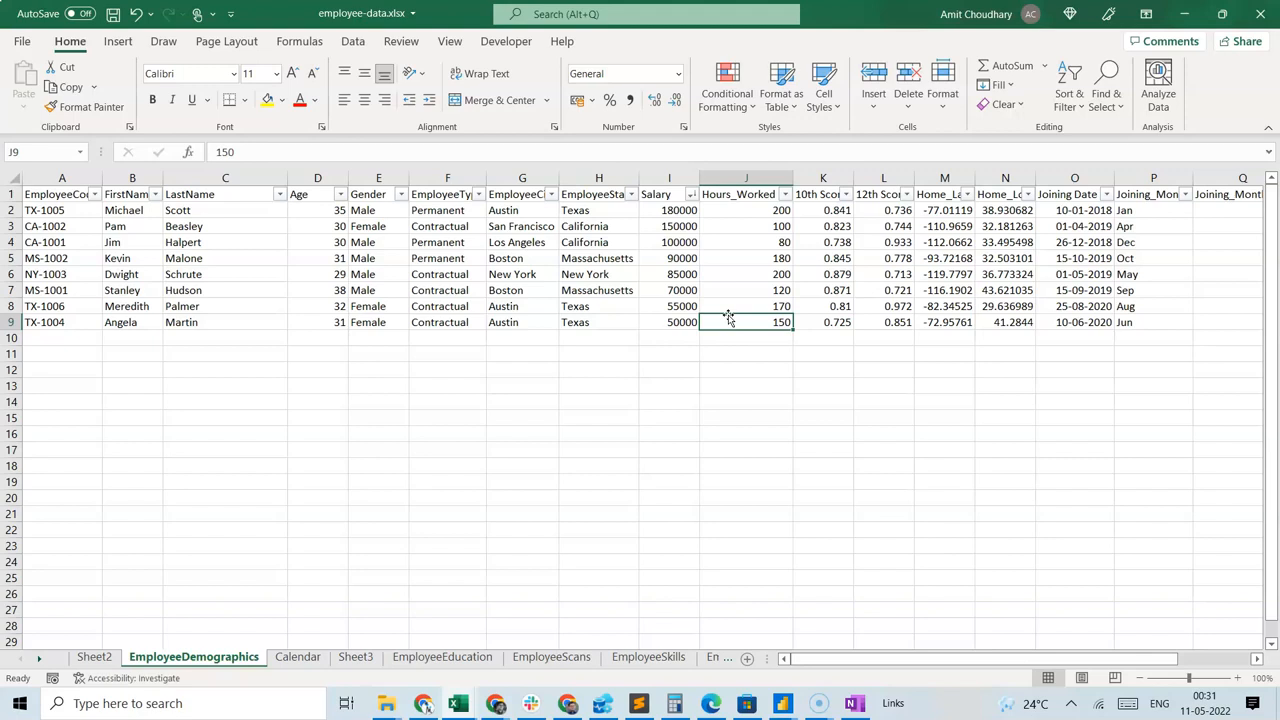
{"action": "left_click", "coordinate": [491, 367]}
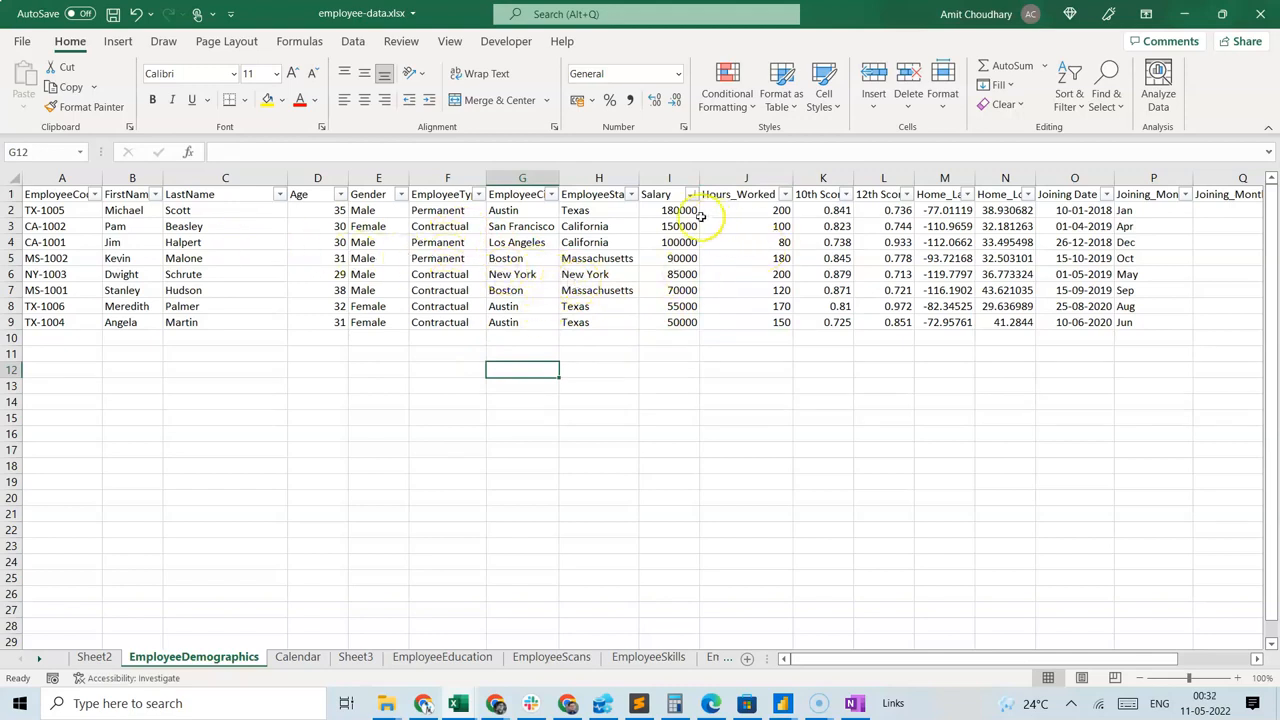
Insert an empty column between Hours_Worked and 10th Score.
{"action": "right_click", "coordinate": [823, 178]}
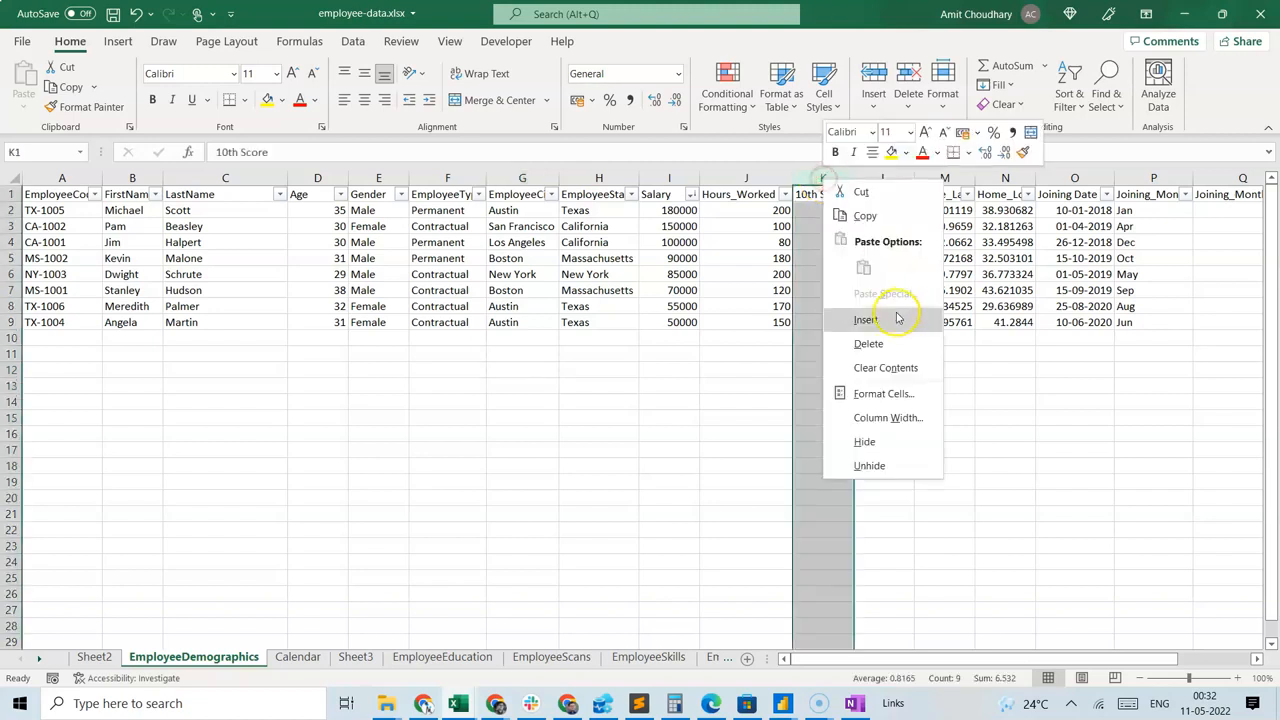
{"action": "left_click", "coordinate": [894, 317]}
{"action": "left_click", "coordinate": [730, 381]}
Calculate salary per hour worked in K2 with =I2/J2 and fill the formula down to row 9.
{"action": "left_click", "coordinate": [838, 208]}
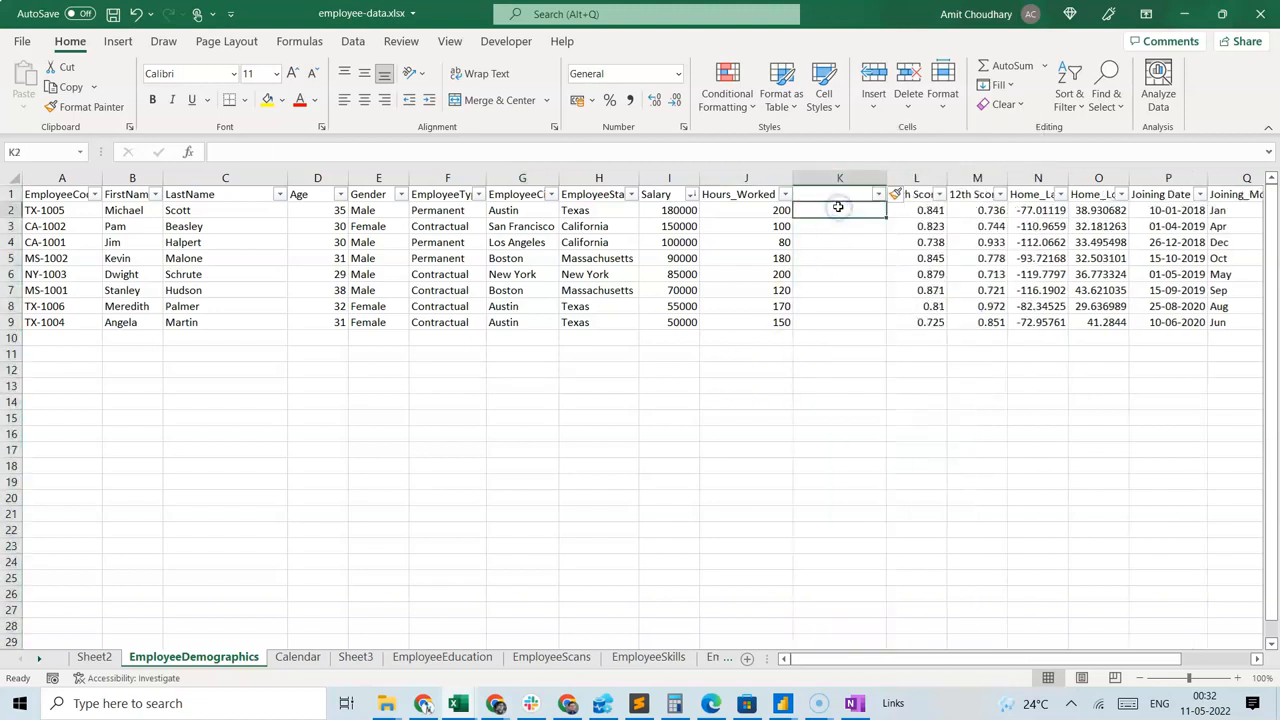
{"action": "type", "text": "="}
{"action": "key", "text": "Left"}
{"action": "key", "text": "Left"}
{"action": "key", "text": "Left"}
{"action": "key", "text": "Right"}
{"action": "type", "text": "/"}
{"action": "key", "text": "Left"}
{"action": "key", "text": "Return"}
{"action": "left_click", "coordinate": [838, 207]}
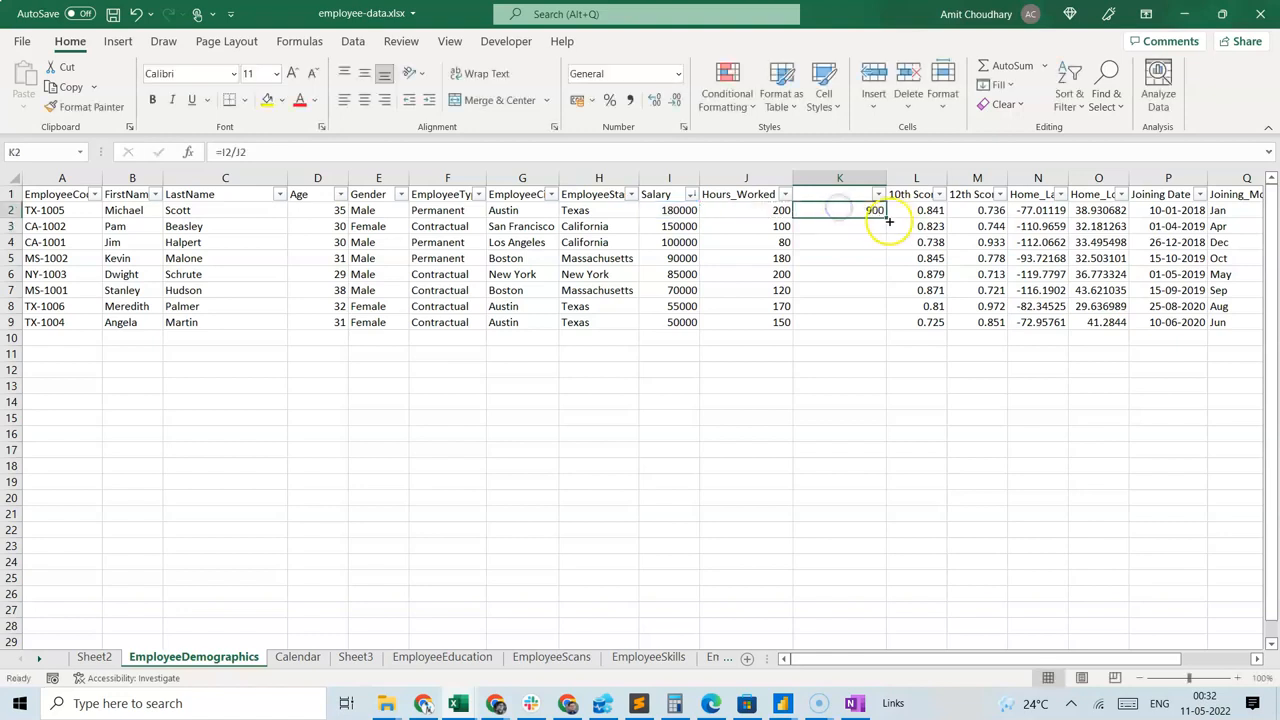
{"action": "double_click", "coordinate": [884, 218]}
{"action": "left_click", "coordinate": [868, 380]}
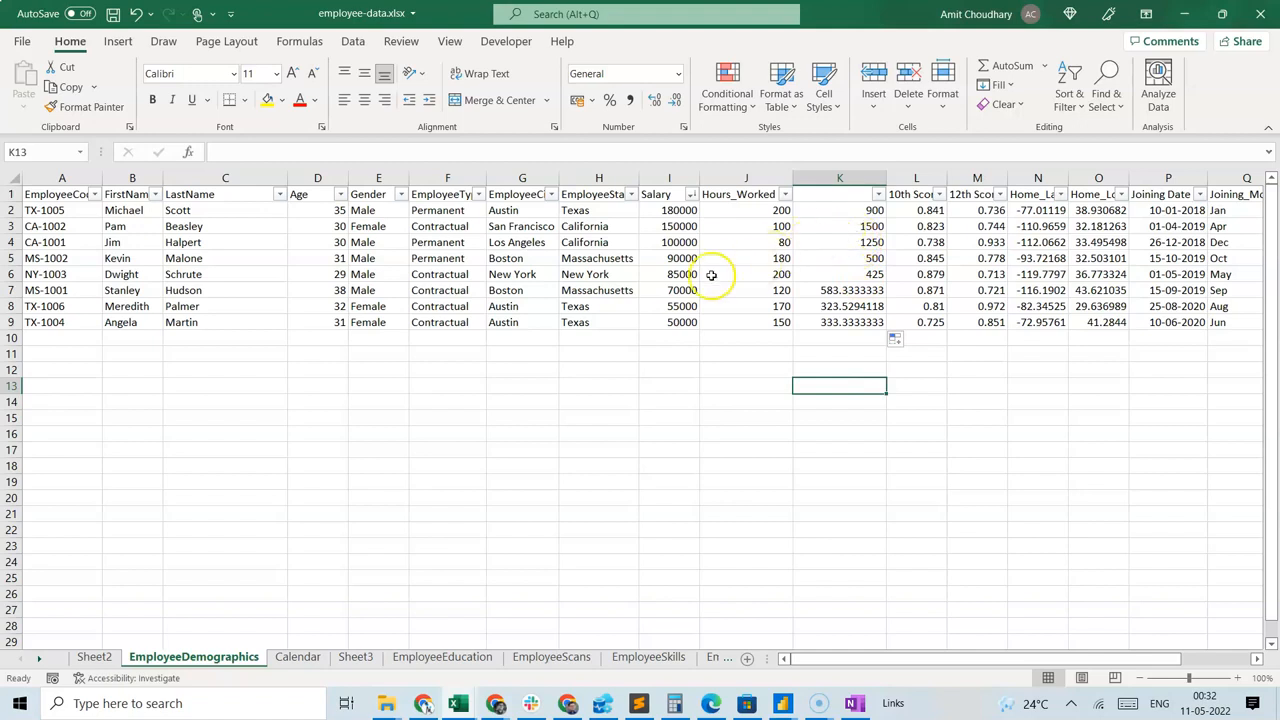
Compare Salary, Hours_Worked and the calculated hourly rate for employees CA-1002 and TX-1004.
{"action": "left_click", "coordinate": [829, 228]}
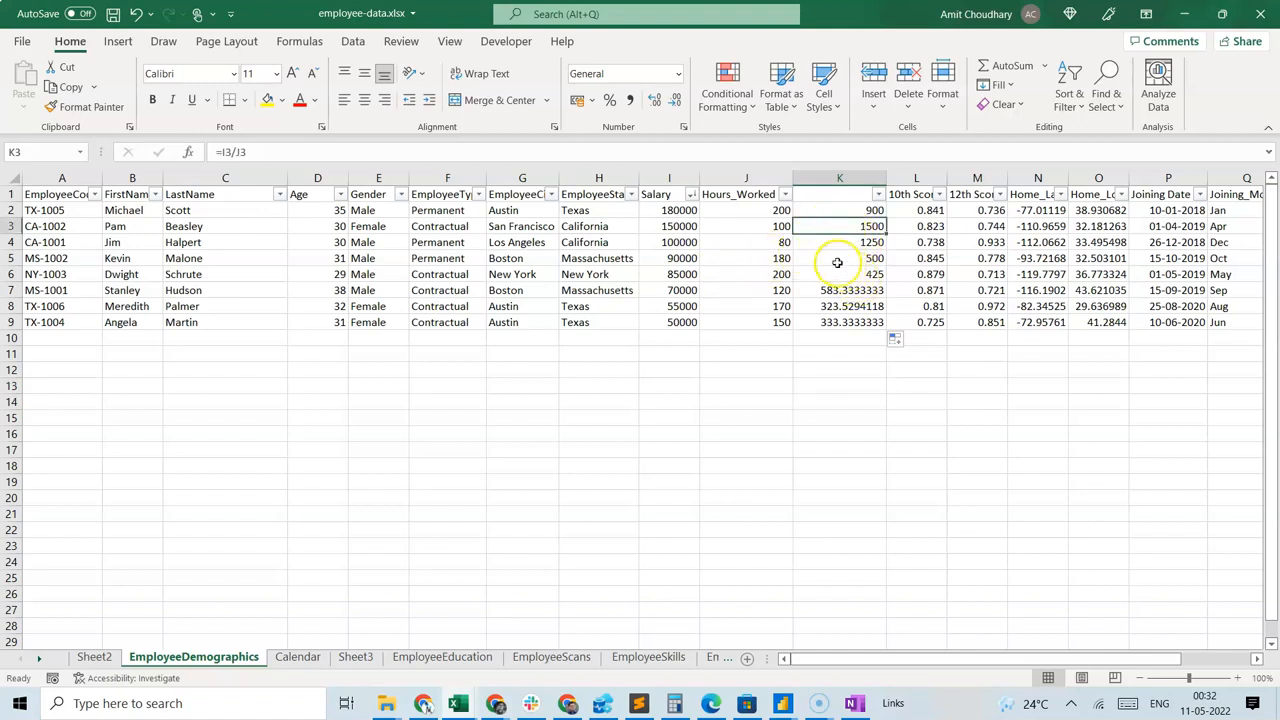
{"action": "left_click", "coordinate": [690, 228]}
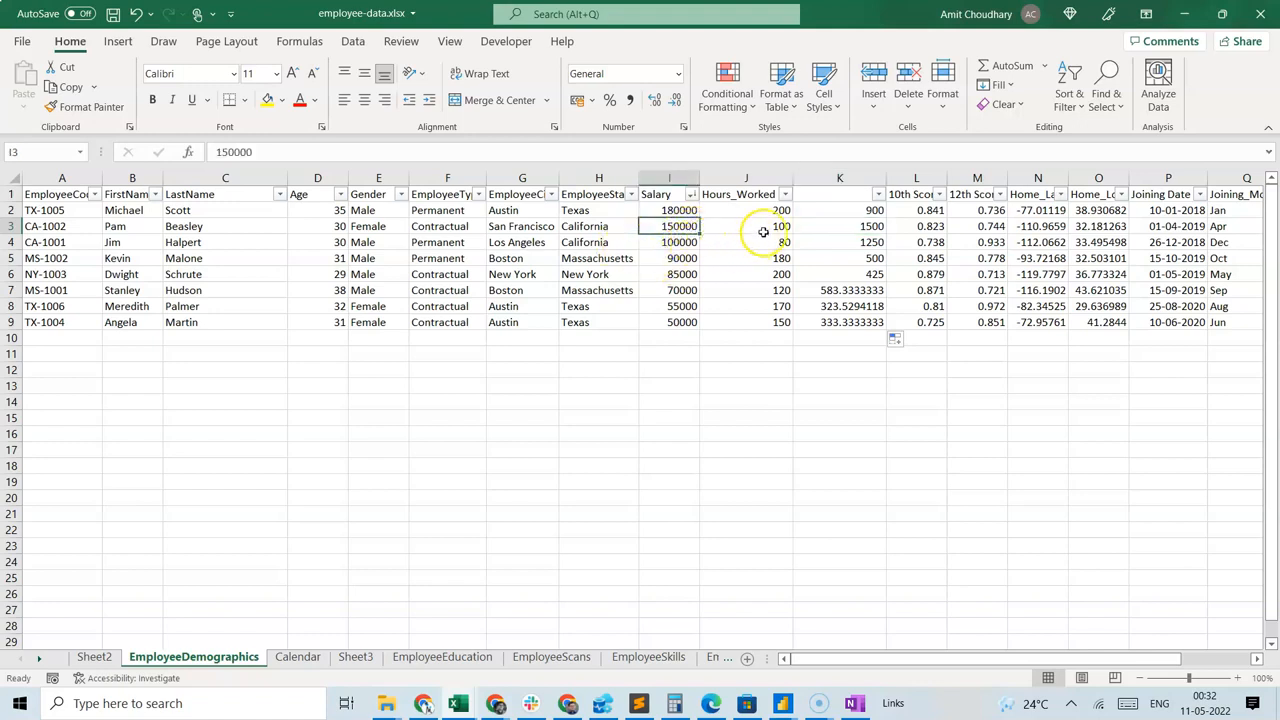
{"action": "left_click", "coordinate": [866, 227]}
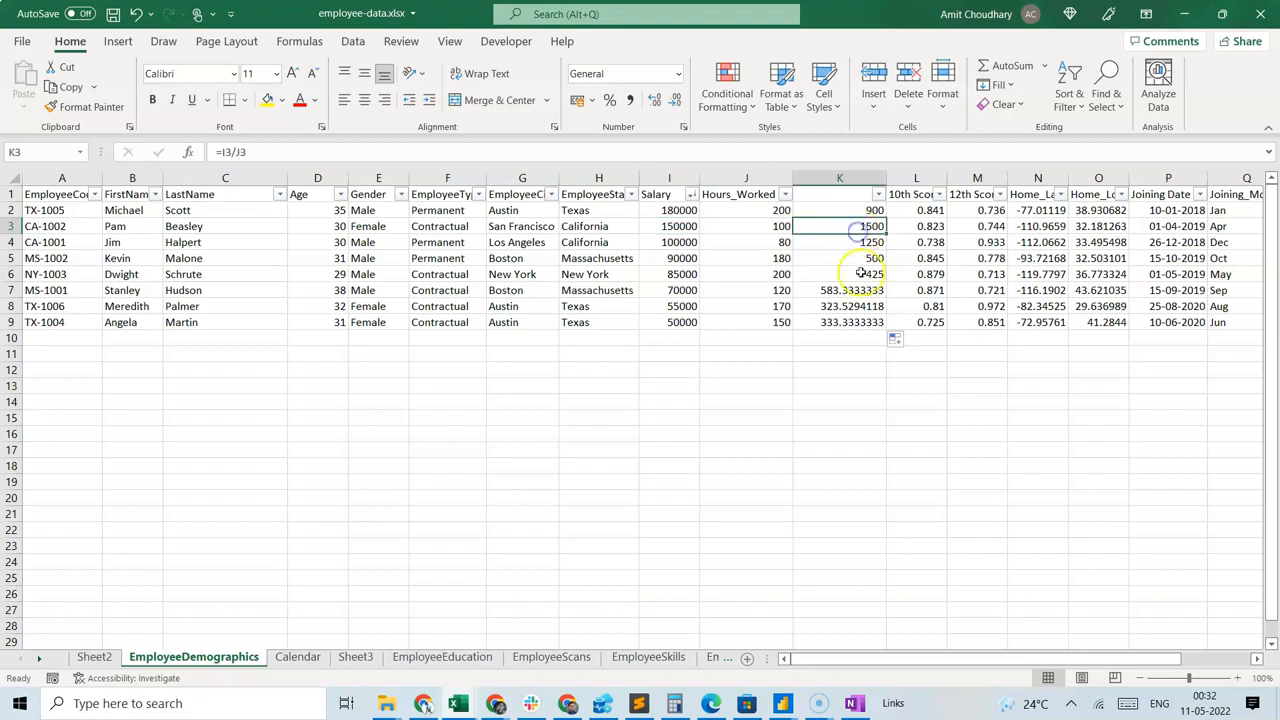
{"action": "left_click", "coordinate": [759, 225]}
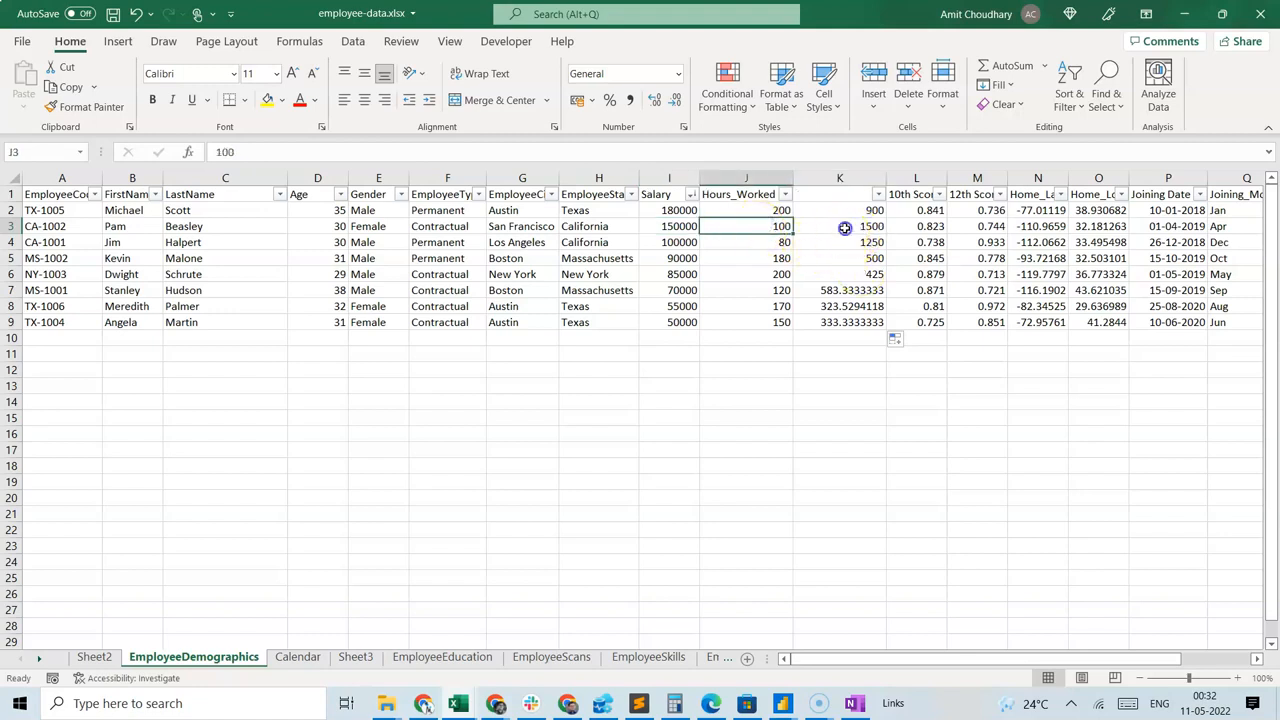
{"action": "left_click", "coordinate": [847, 226]}
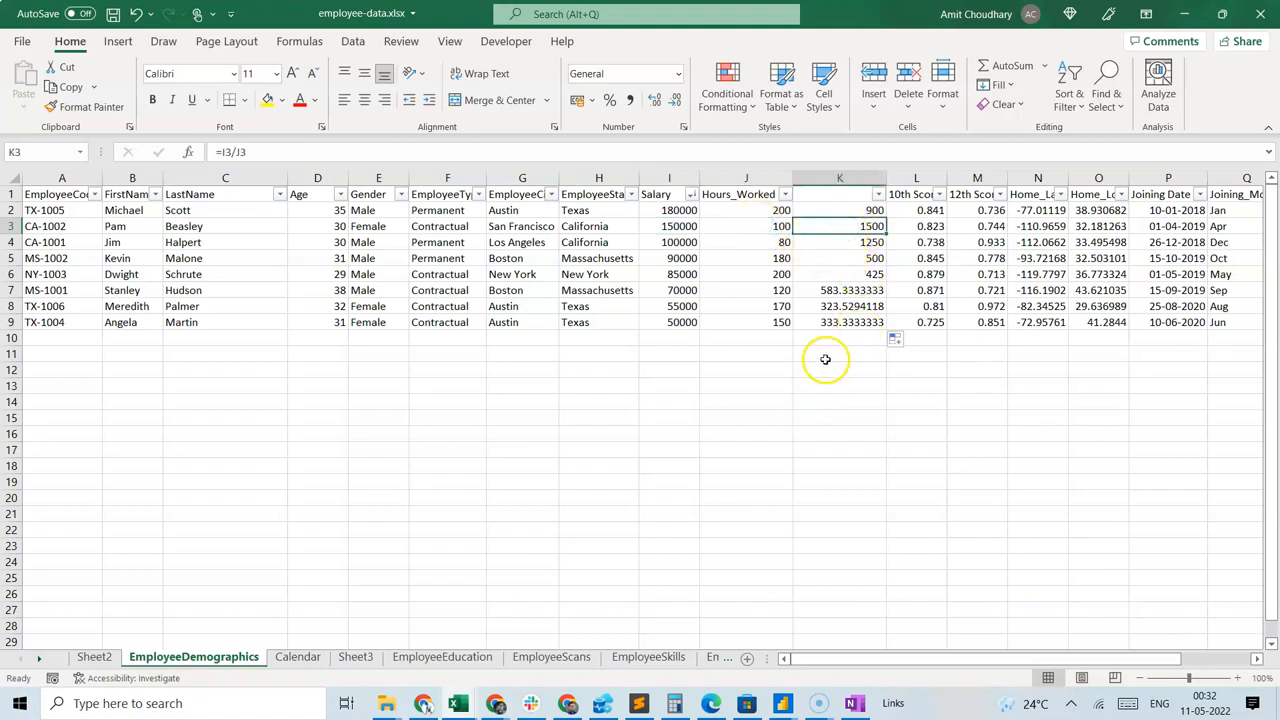
{"action": "left_click", "coordinate": [680, 322]}
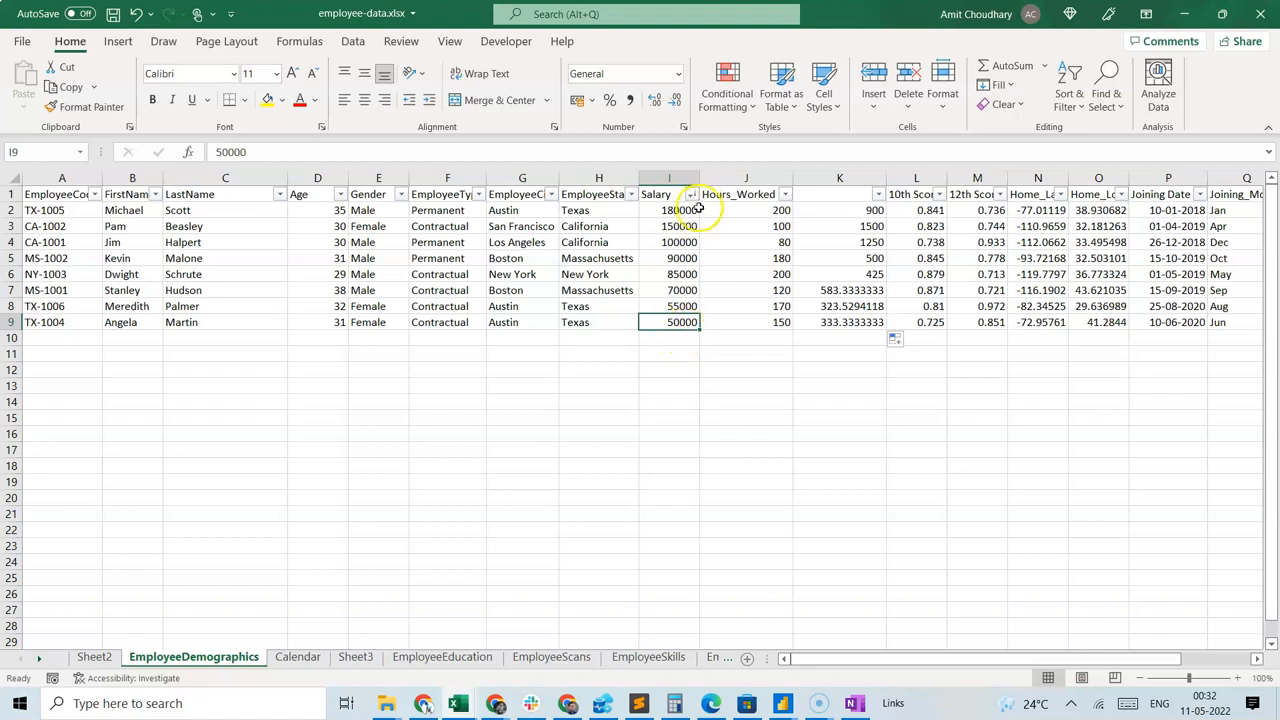
{"action": "left_click", "coordinate": [766, 322]}
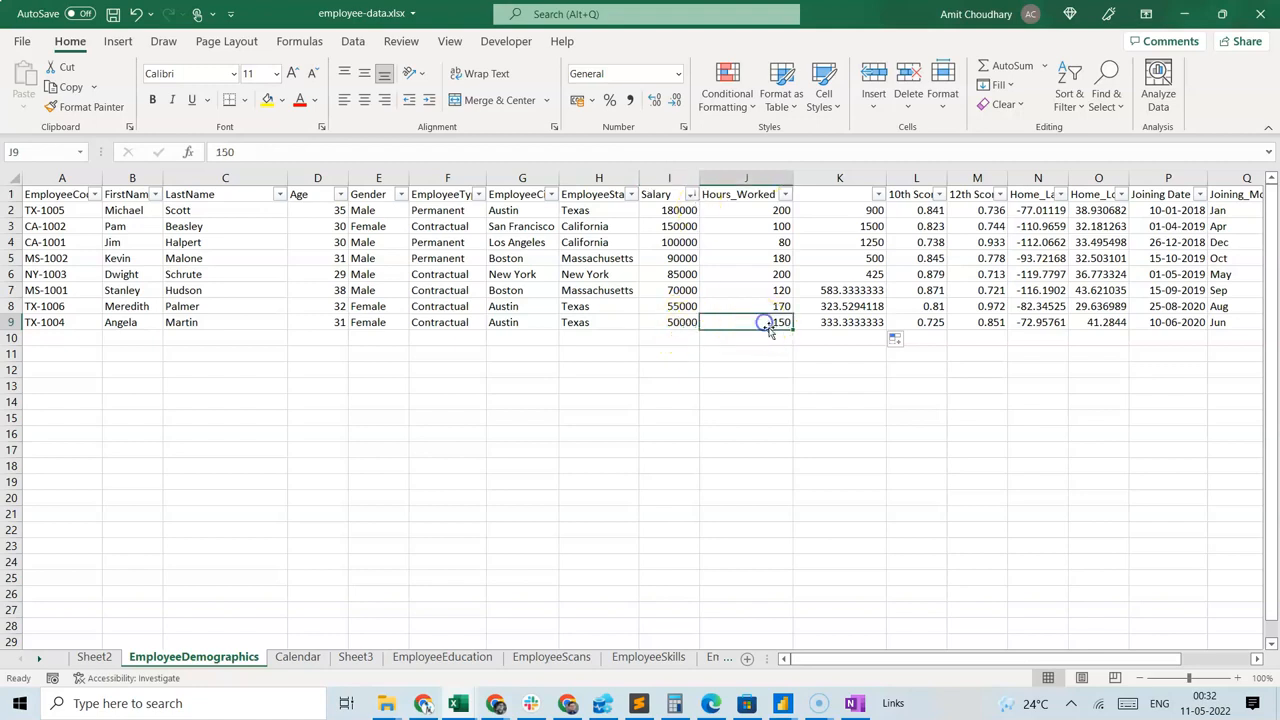
{"action": "left_click", "coordinate": [770, 226]}
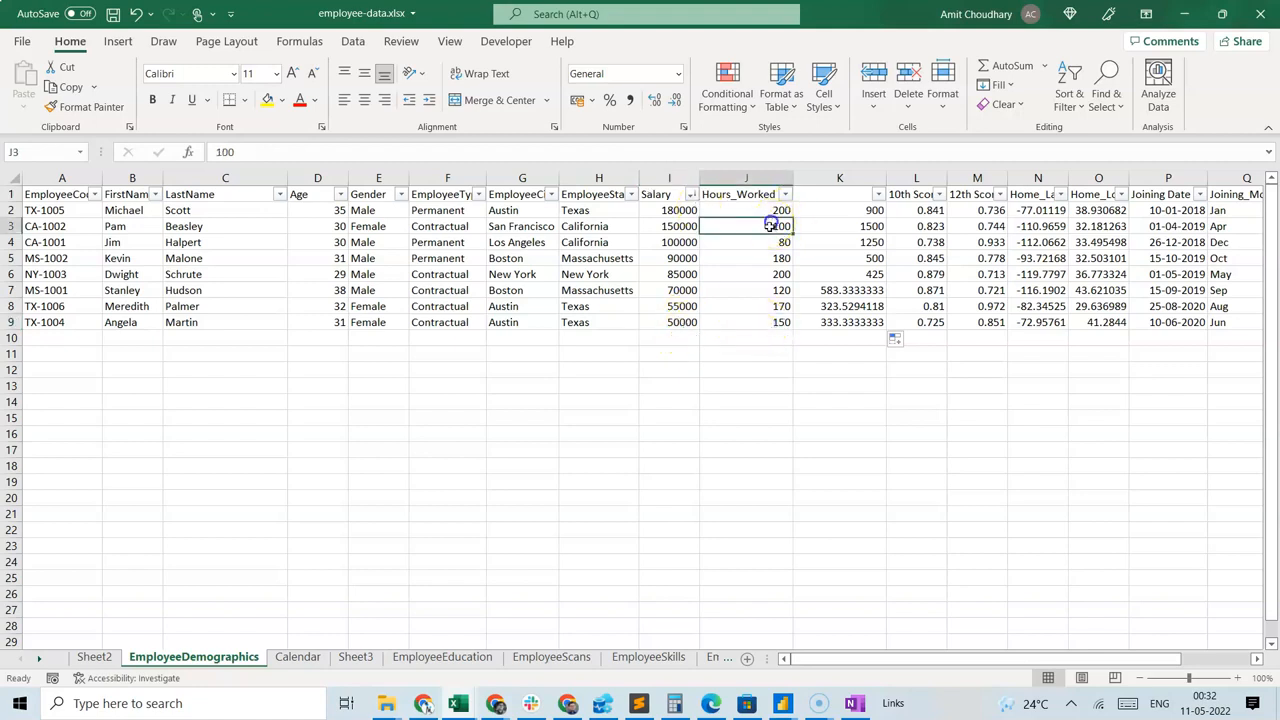
{"action": "left_click", "coordinate": [686, 226]}
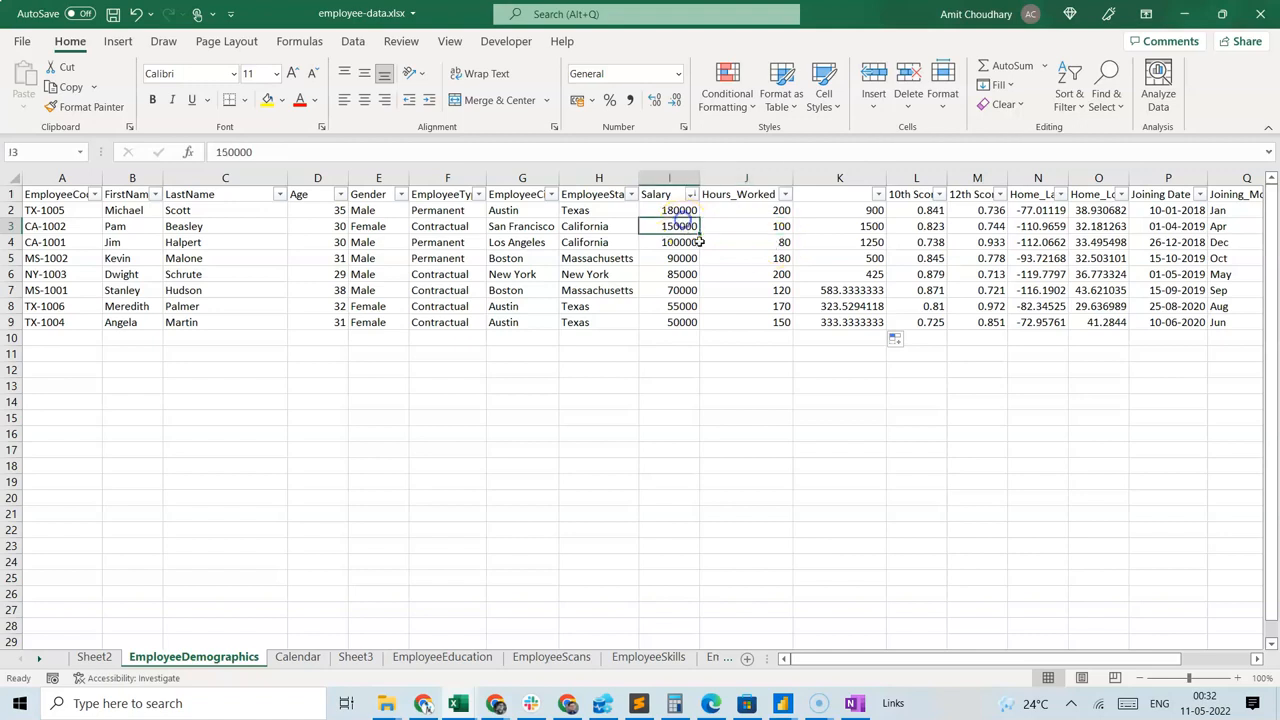
{"action": "left_click", "coordinate": [768, 320]}
{"action": "left_click", "coordinate": [836, 326]}
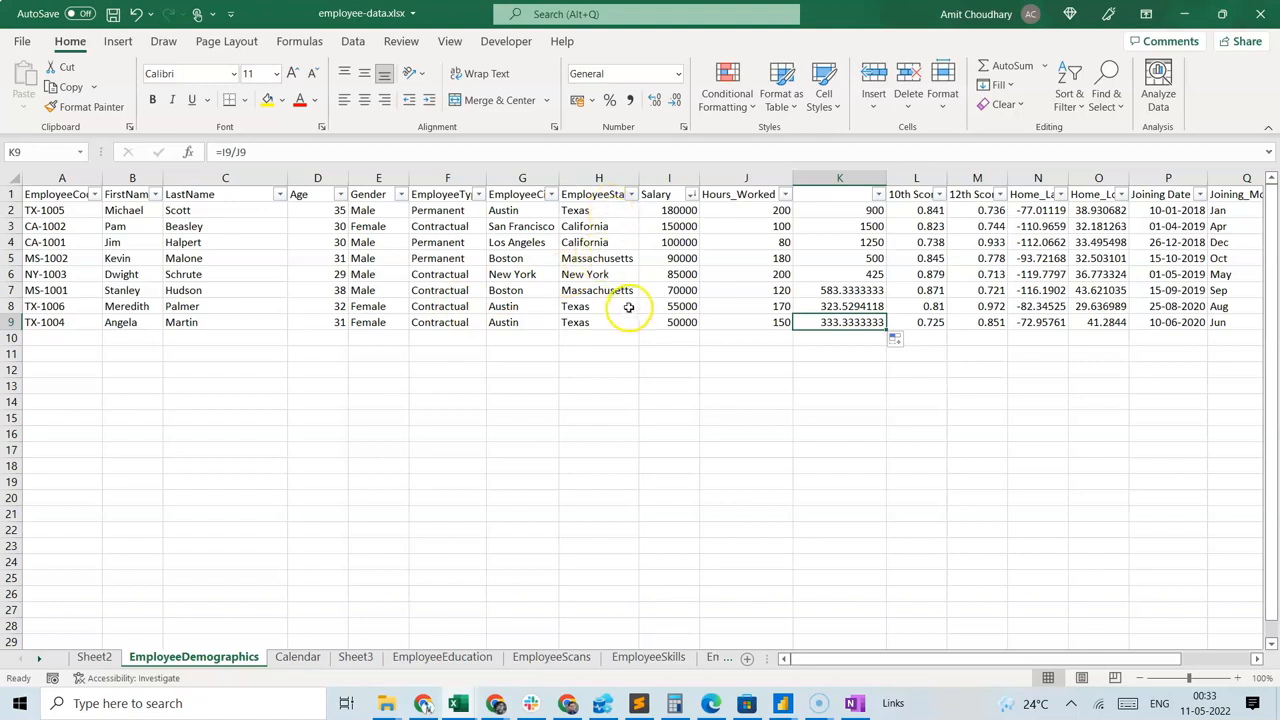
Sort the table by EmployeeType from A to Z and check the average of the Contractual hourly rates in K2:K6.
{"action": "left_click", "coordinate": [479, 194]}
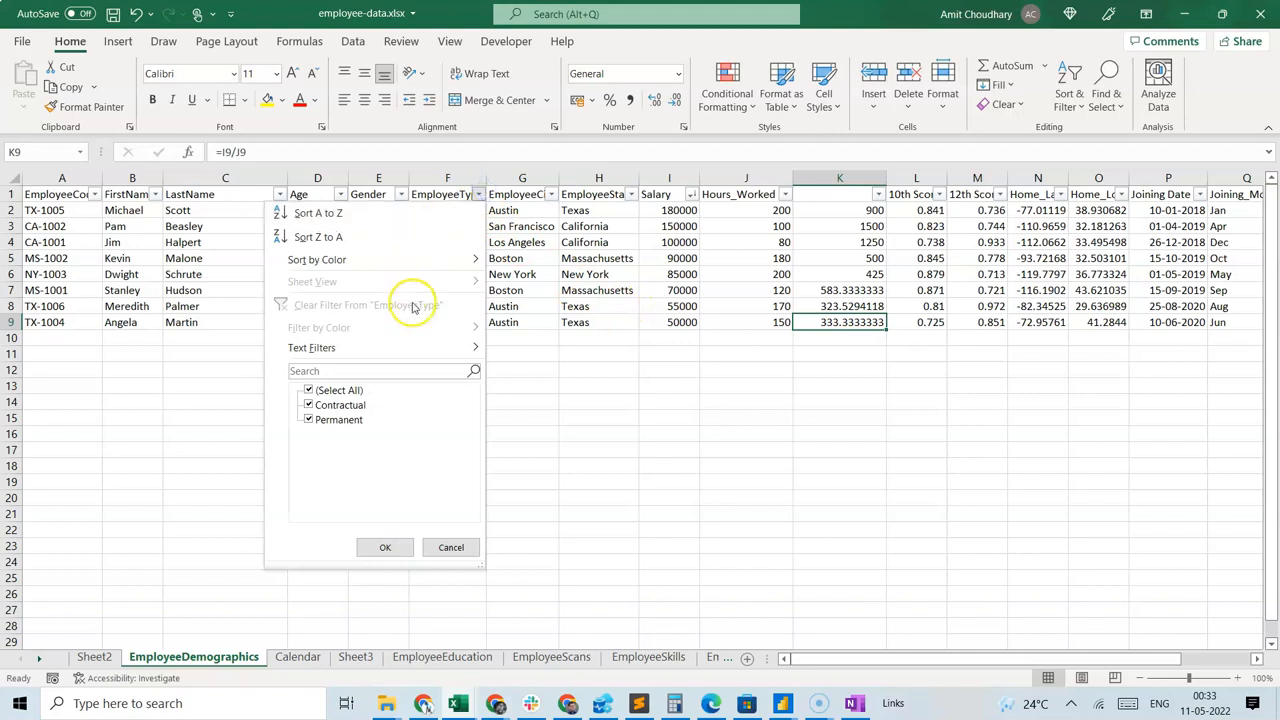
{"action": "left_click", "coordinate": [318, 213]}
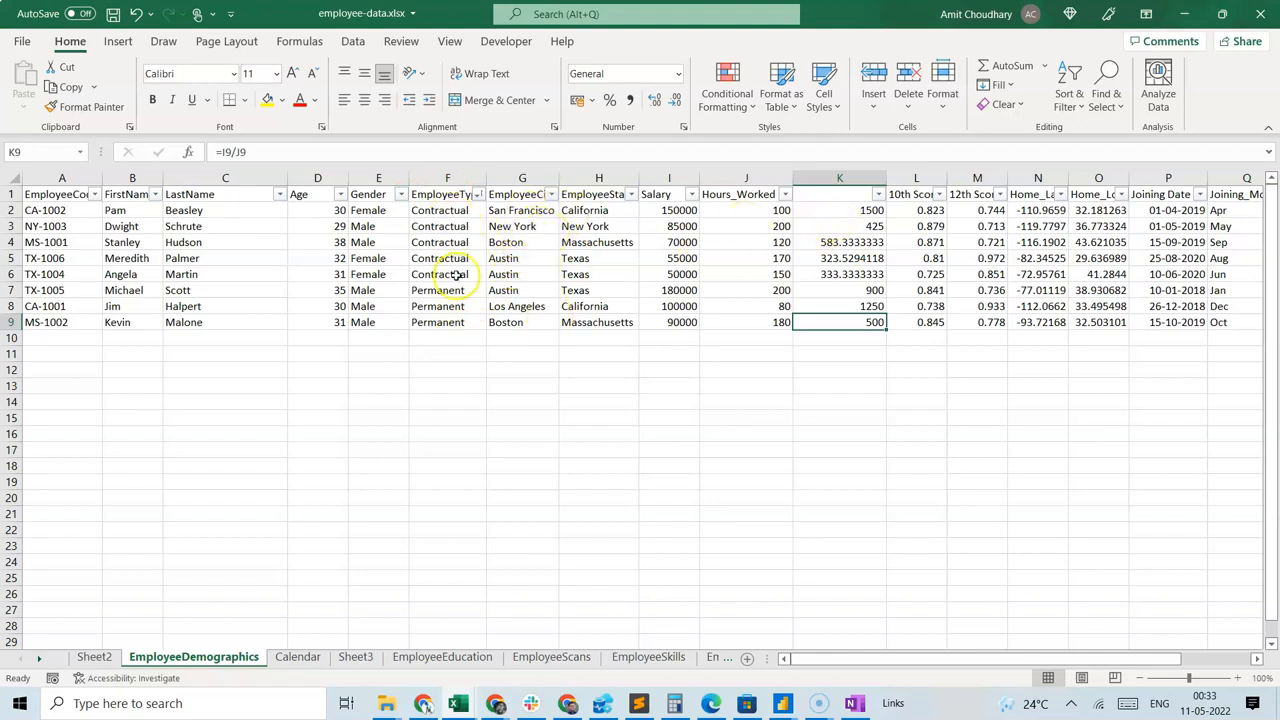
{"action": "left_click_drag", "start_coordinate": [834, 210], "coordinate": [830, 280]}
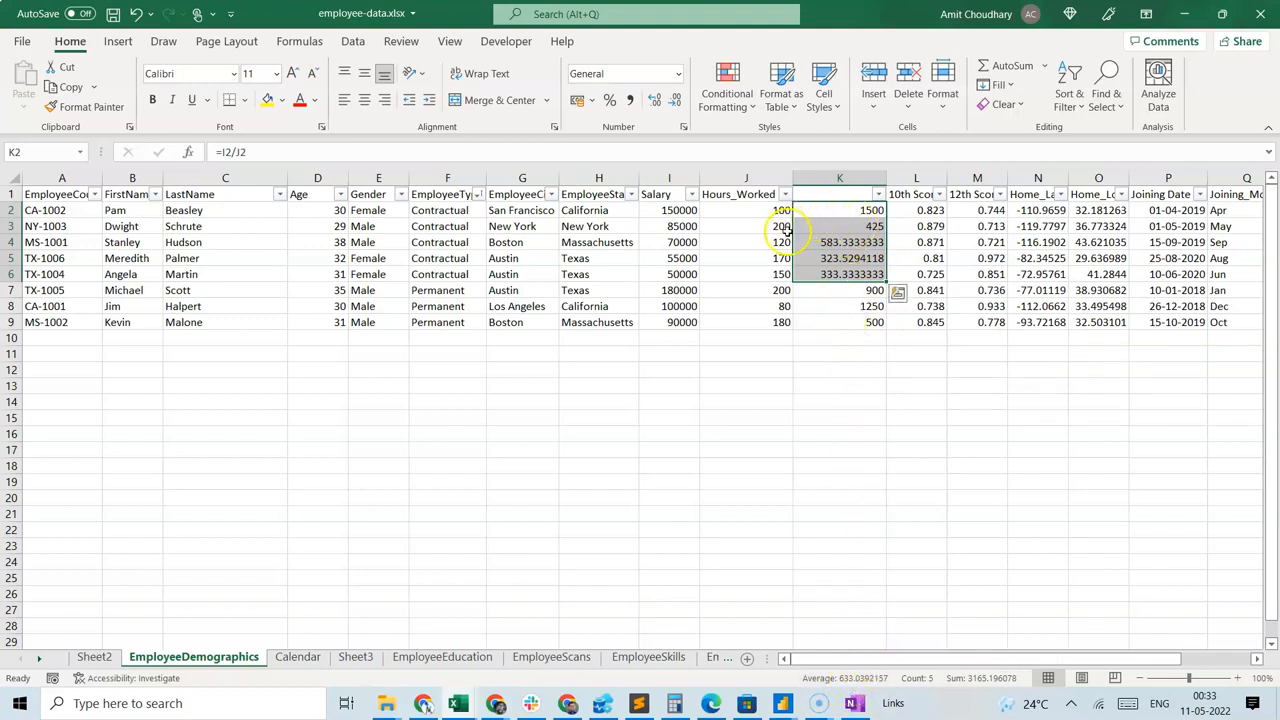
{"action": "left_click", "coordinate": [826, 211]}
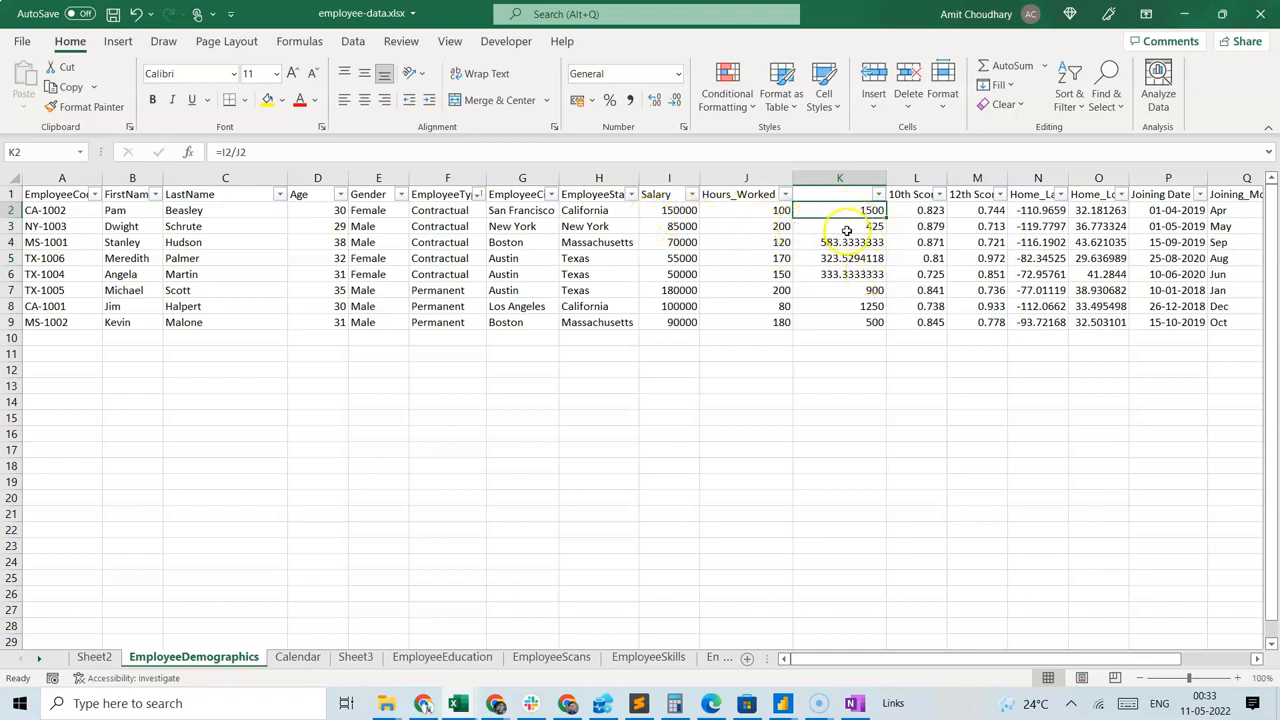
{"action": "left_click_drag", "start_coordinate": [843, 215], "coordinate": [841, 272]}
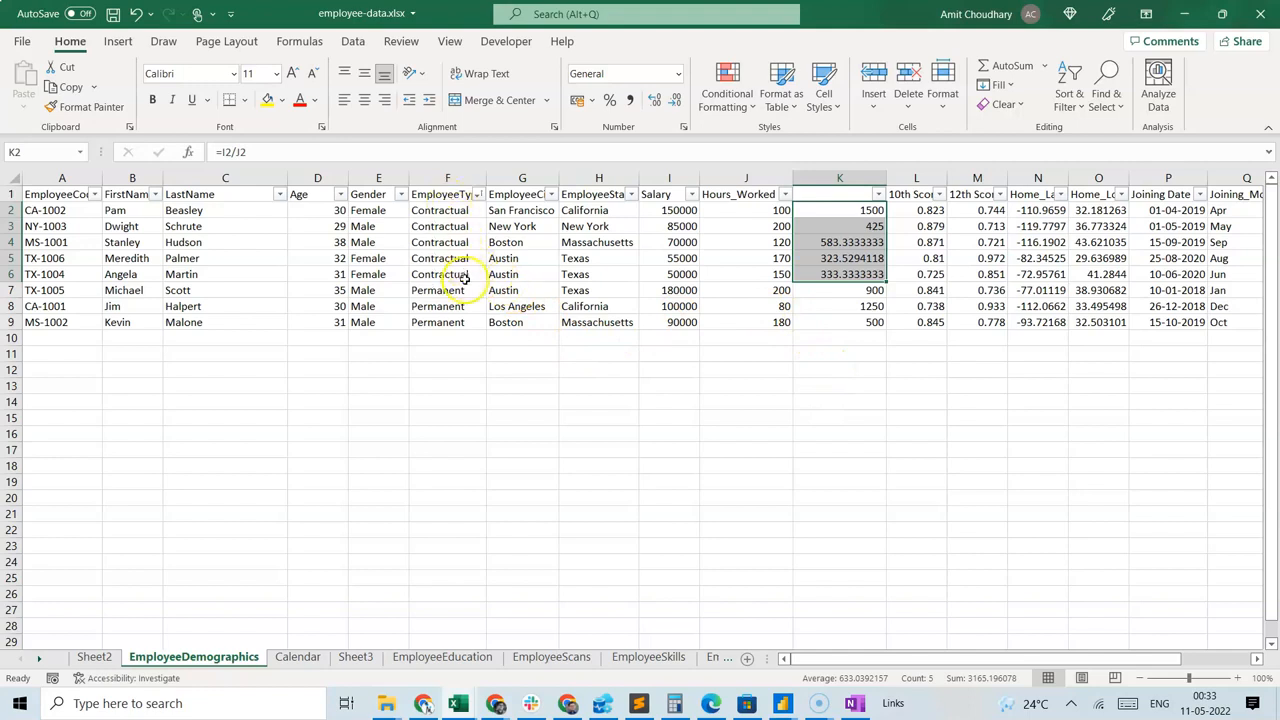
Check the selection summaries of the Contractual employees' Salary values in I2:I6 and Hours_Worked values in J2:J6.
{"action": "left_click_drag", "start_coordinate": [663, 205], "coordinate": [675, 278]}
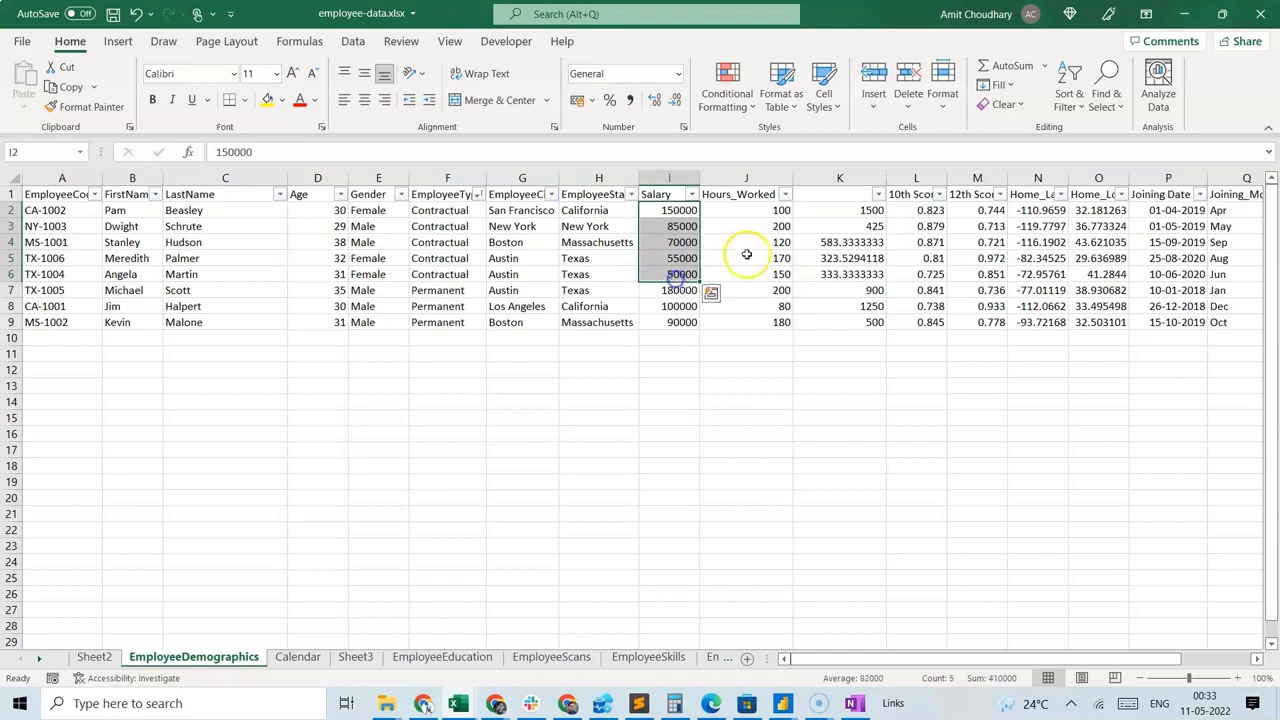
{"action": "left_click_drag", "start_coordinate": [737, 207], "coordinate": [743, 274]}
{"action": "left_click_drag", "start_coordinate": [670, 209], "coordinate": [677, 271]}
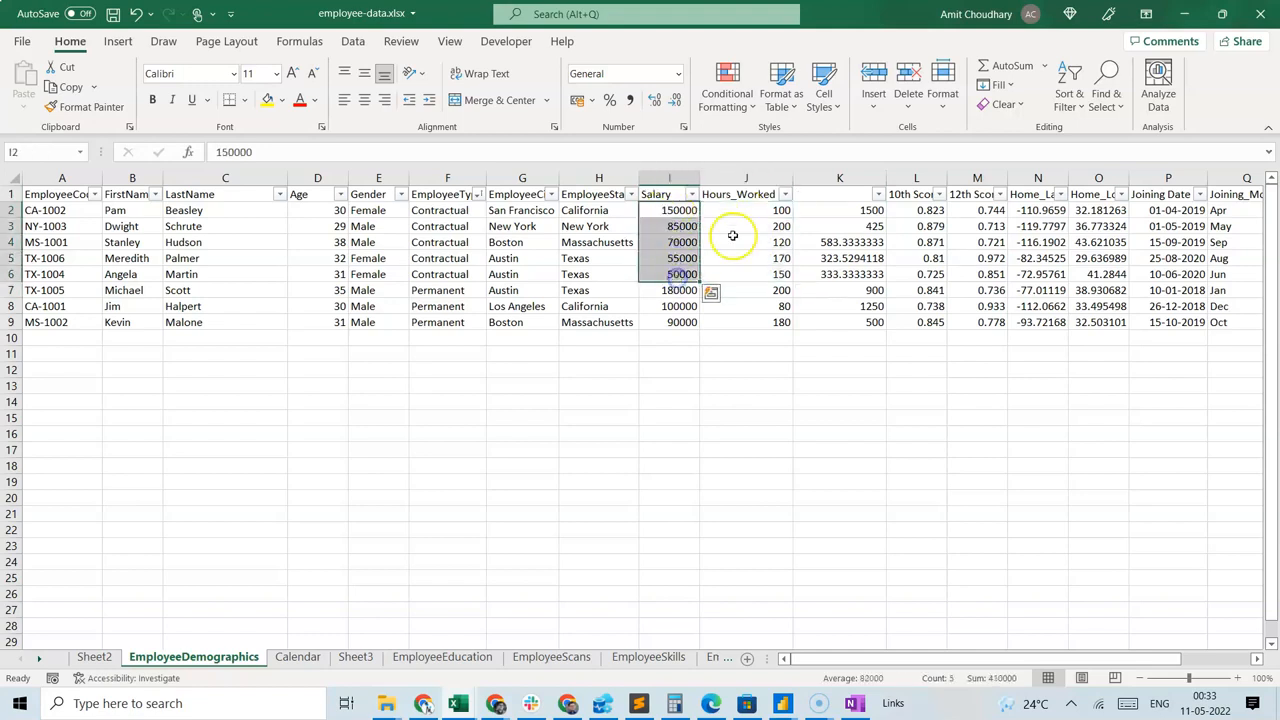
{"action": "left_click_drag", "start_coordinate": [735, 206], "coordinate": [738, 276]}
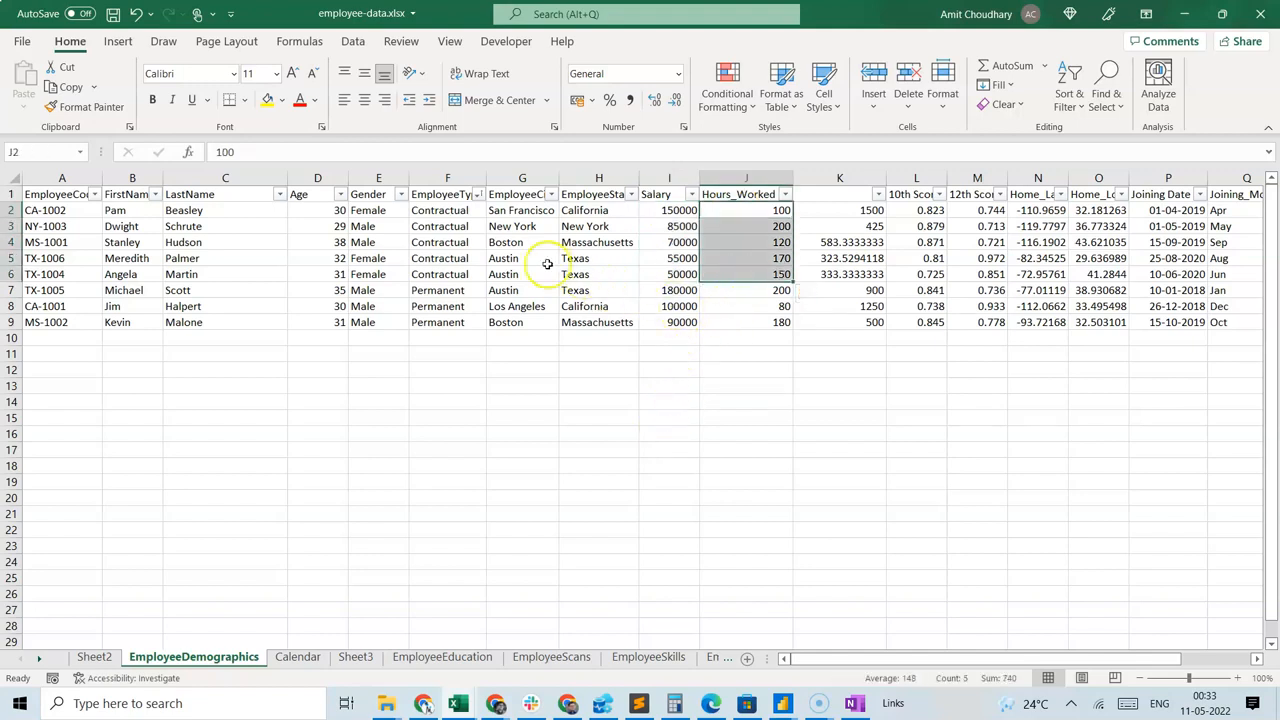
{"action": "left_click_drag", "start_coordinate": [660, 210], "coordinate": [680, 273]}
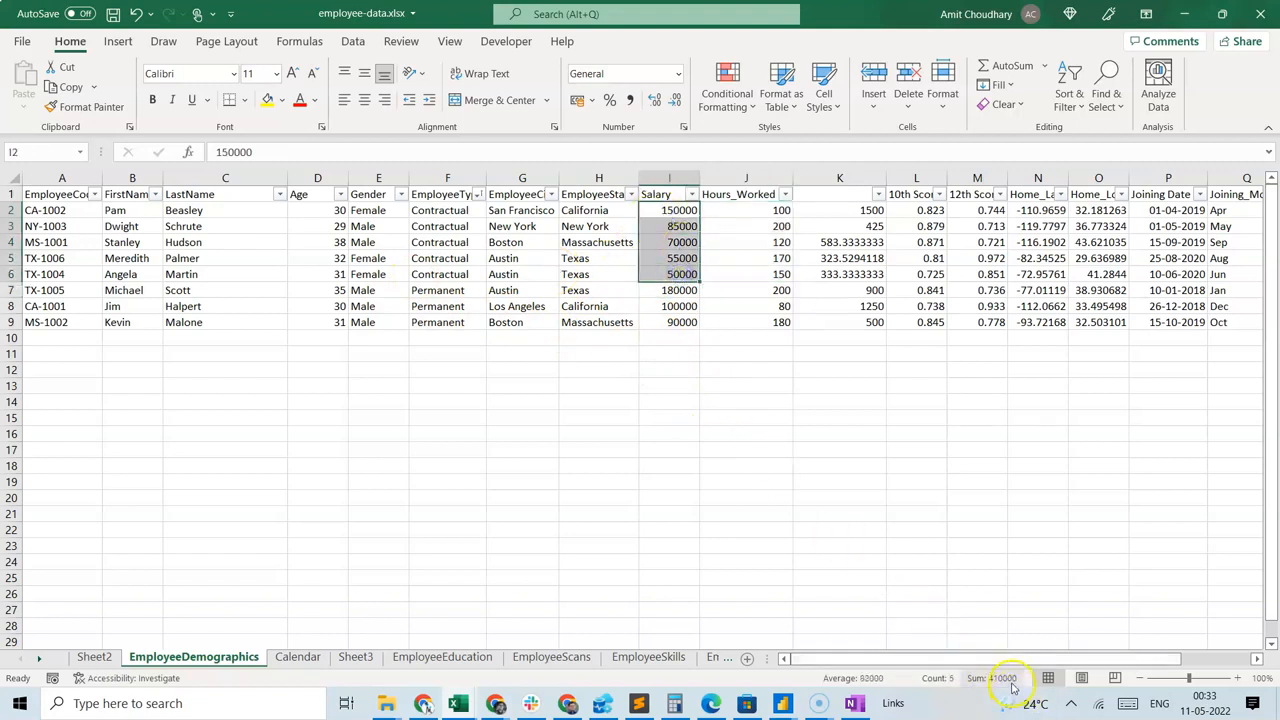
Total the Contractual employees' Salary (I2:I6) in I14 and their Hours_Worked (J2:J6) in J14 using SUM.
{"action": "left_click", "coordinate": [651, 401]}
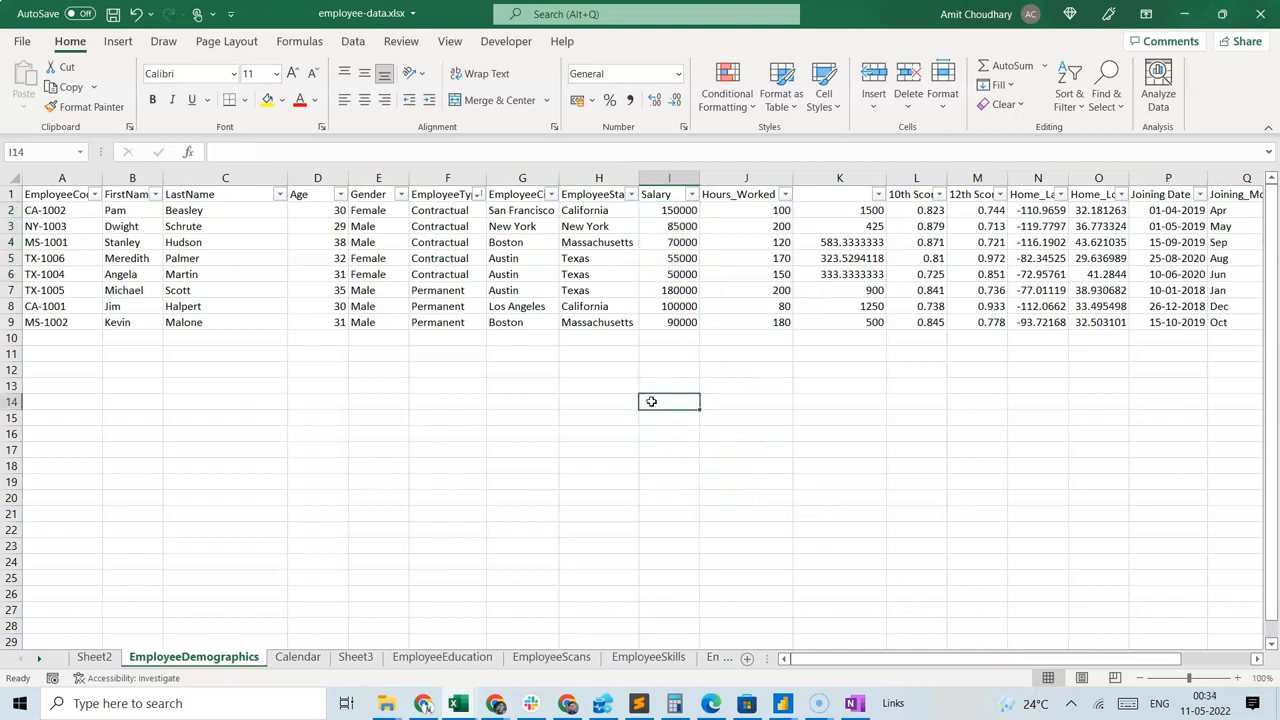
{"action": "type", "text": "=sum("}
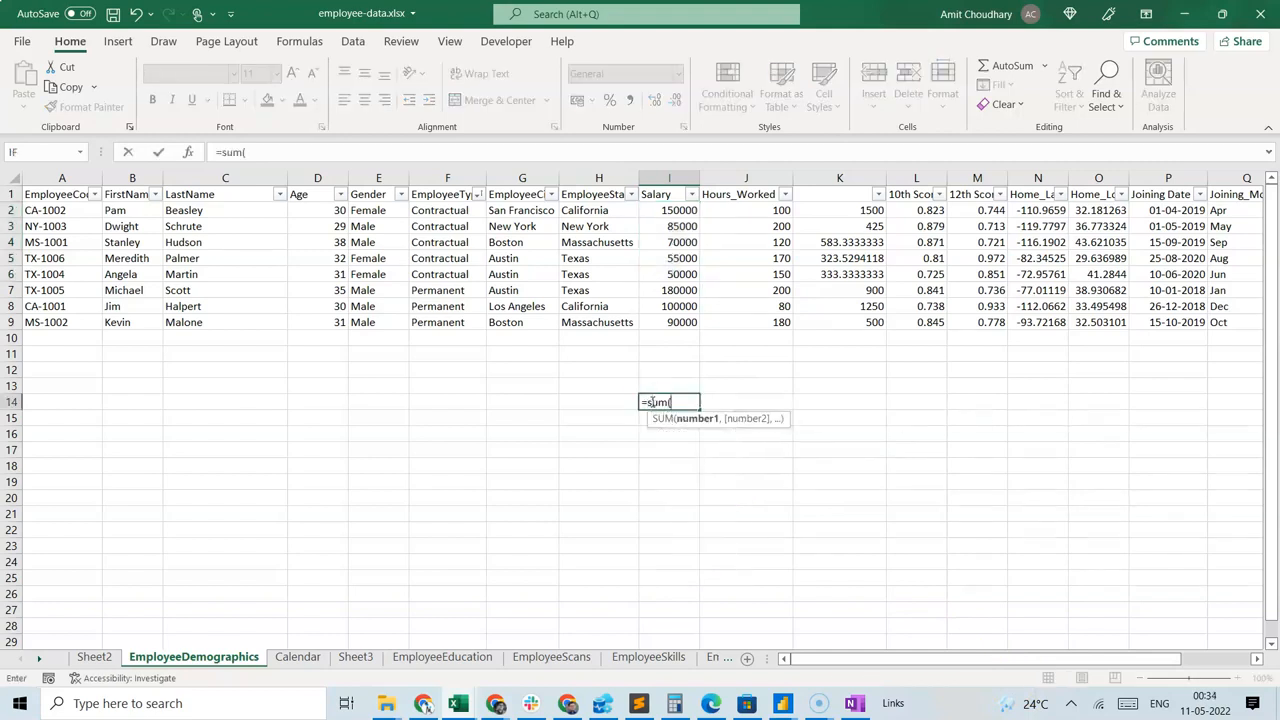
{"action": "left_click_drag", "start_coordinate": [665, 212], "coordinate": [667, 283]}
{"action": "type", "text": ")"}
{"action": "key", "text": "Return"}
{"action": "key", "text": "Up"}
{"action": "key", "text": "Right"}
{"action": "type", "text": "=sum("}
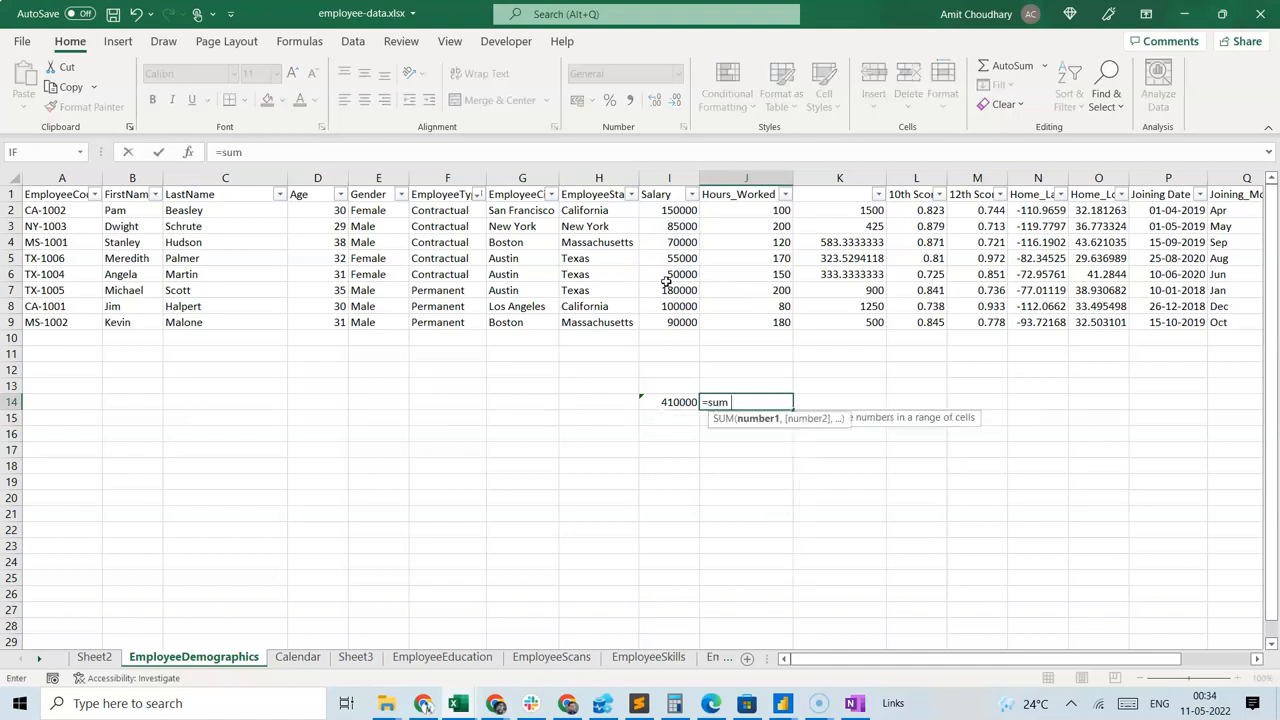
{"action": "left_click_drag", "start_coordinate": [738, 210], "coordinate": [720, 275]}
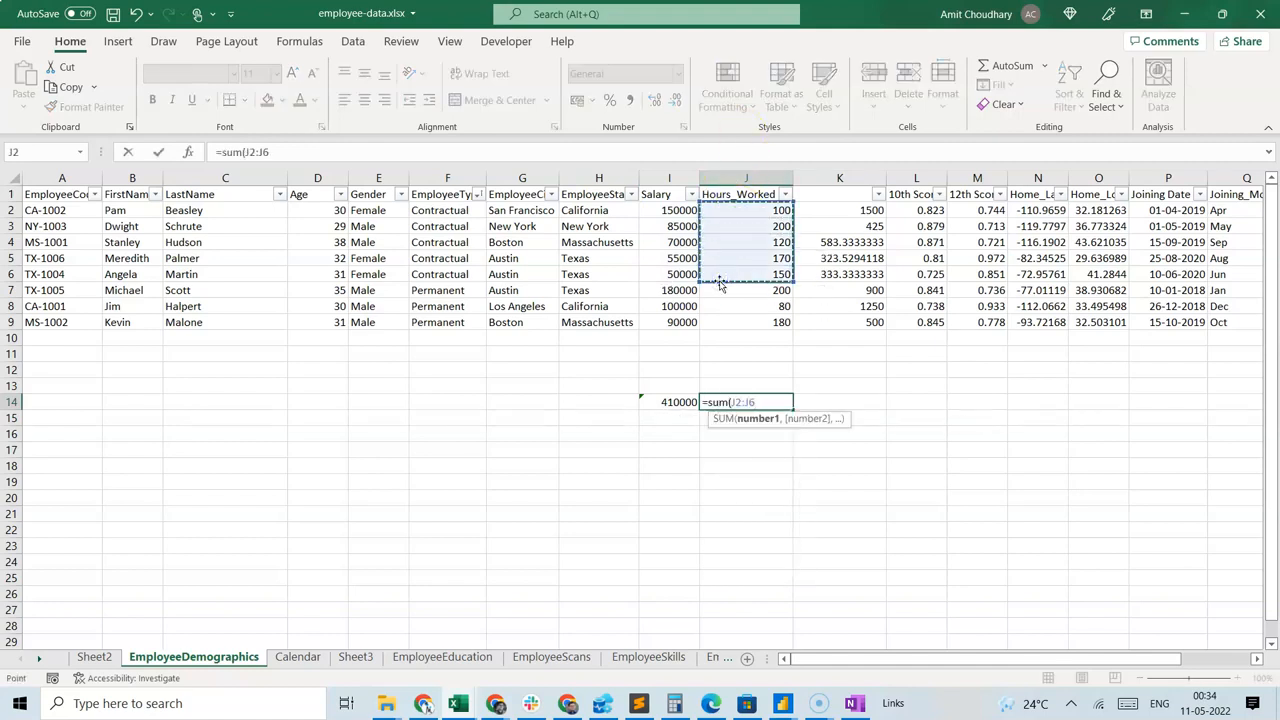
{"action": "key", "text": "Return"}
Divide total salary by total hours in K14 with =I14/J14 and compare it with the average of K2:K6.
{"action": "left_click", "coordinate": [858, 400]}
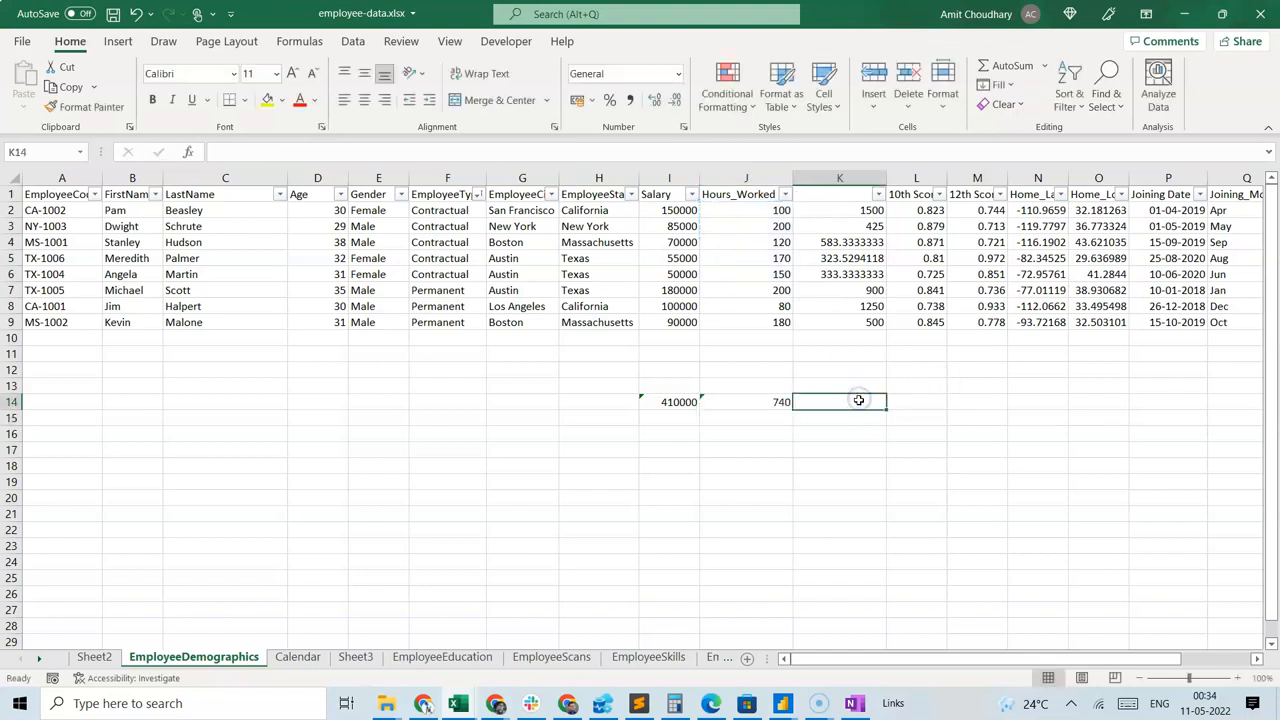
{"action": "type", "text": "="}
{"action": "key", "text": "Left"}
{"action": "key", "text": "Left"}
{"action": "type", "text": "/"}
{"action": "key", "text": "Left"}
{"action": "key", "text": "ctrl+Return"}
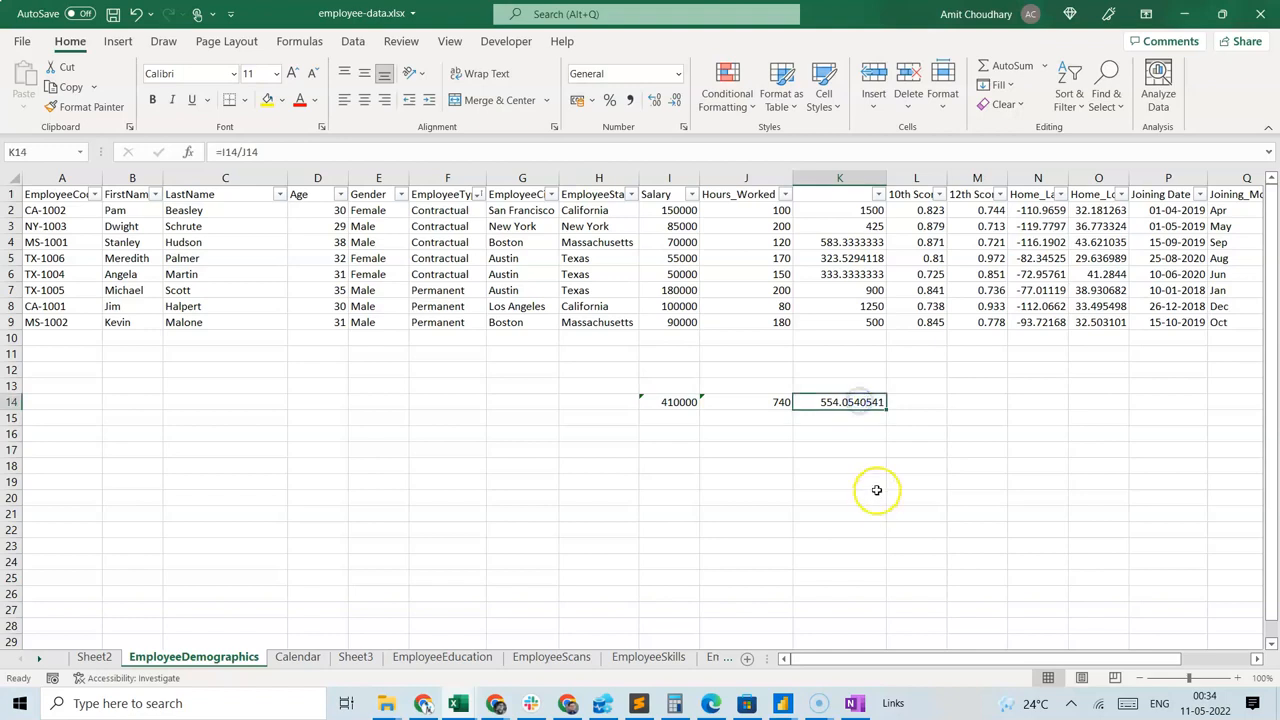
{"action": "left_click_drag", "start_coordinate": [850, 210], "coordinate": [846, 274]}
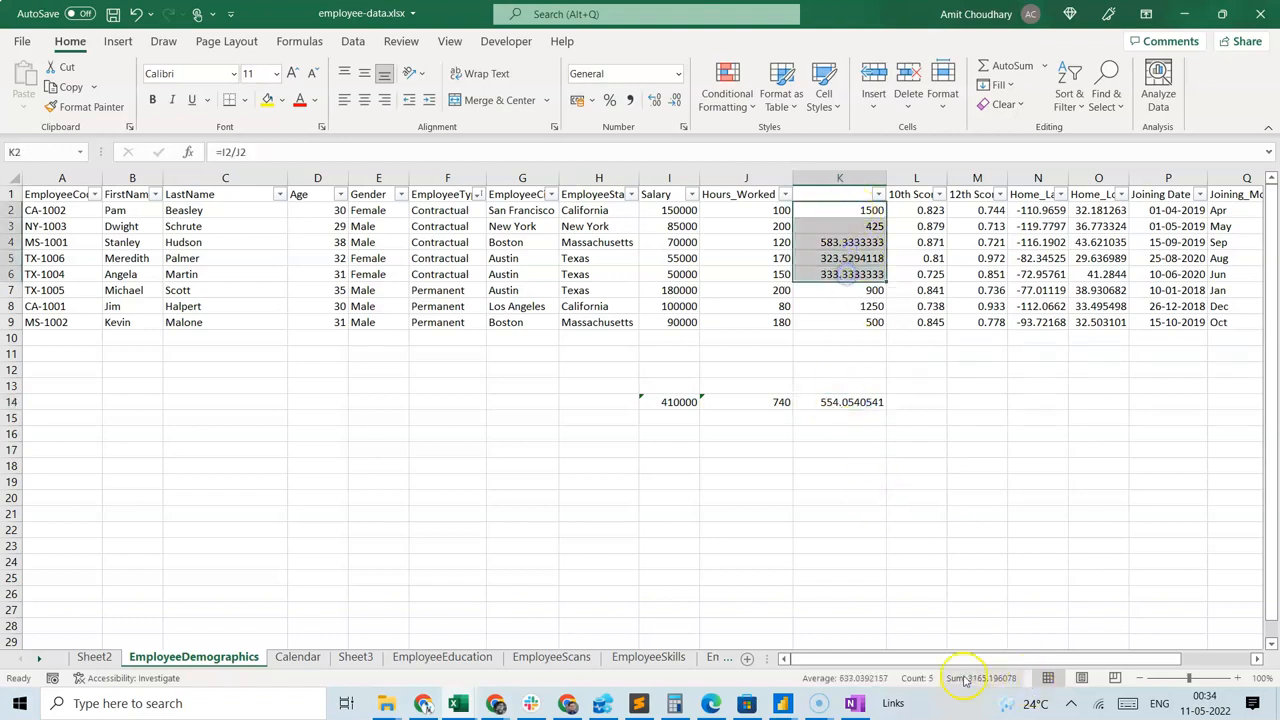
Check the totals-based rate in K14 and the Permanent employees' EmployeeType, Salary and Hours_Worked cells in rows 7 to 9.
{"action": "left_click", "coordinate": [831, 405]}
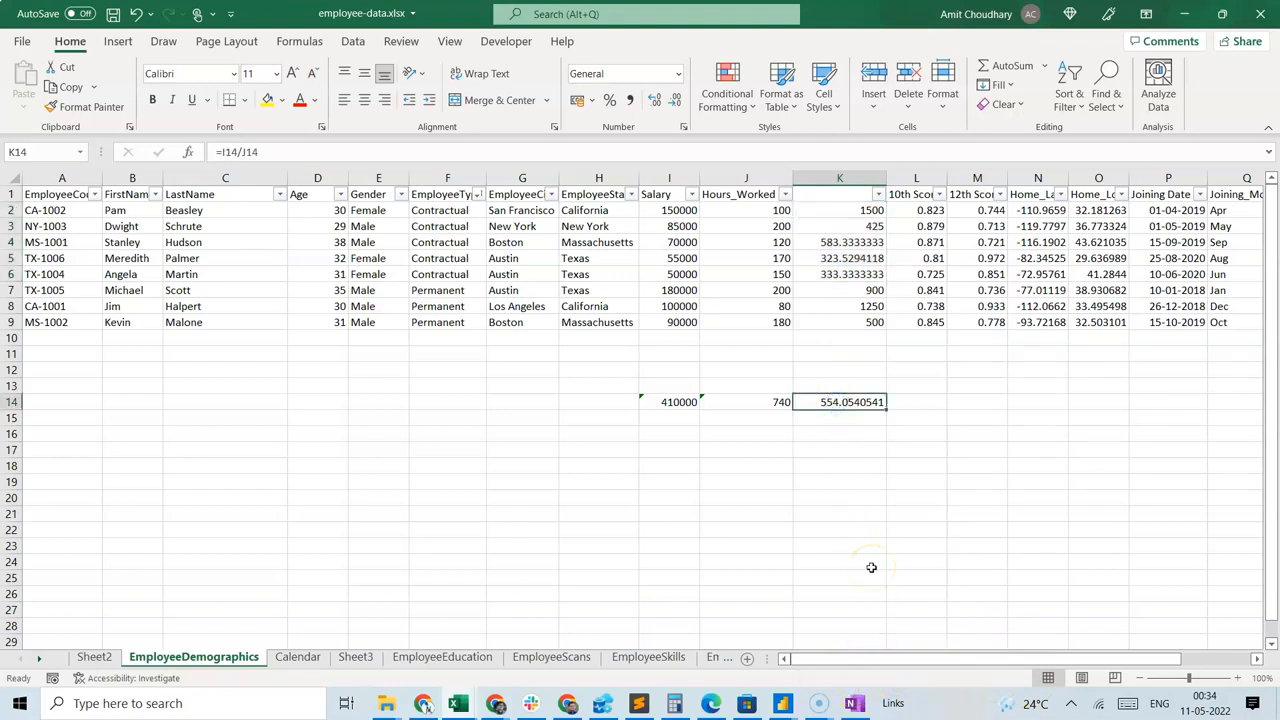
{"action": "left_click_drag", "start_coordinate": [447, 292], "coordinate": [447, 322]}
{"action": "left_click_drag", "start_coordinate": [684, 290], "coordinate": [676, 329]}
{"action": "left_click", "coordinate": [759, 289]}
{"action": "left_click_drag", "start_coordinate": [759, 289], "coordinate": [766, 320]}
Write the general rate formula as plain text in J17: sum(salaries)/sum(hours_worked).
{"action": "left_click", "coordinate": [751, 448]}
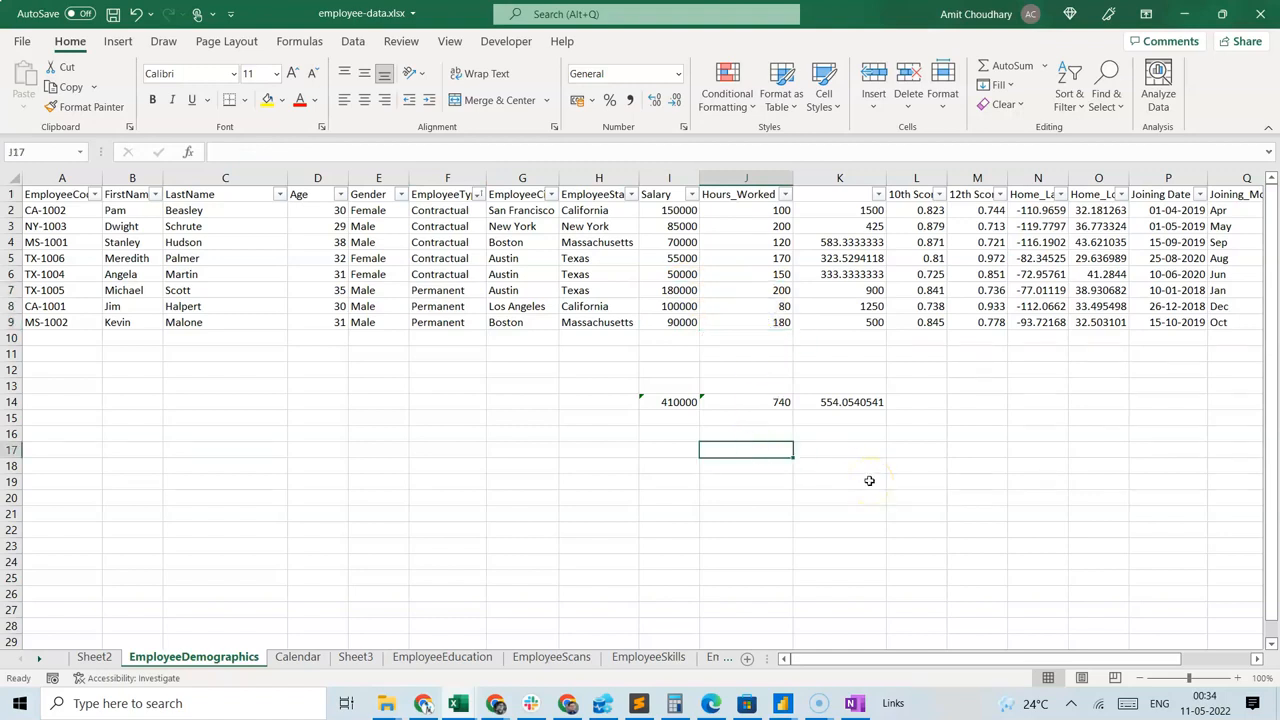
{"action": "type", "text": "sum(salaries"}
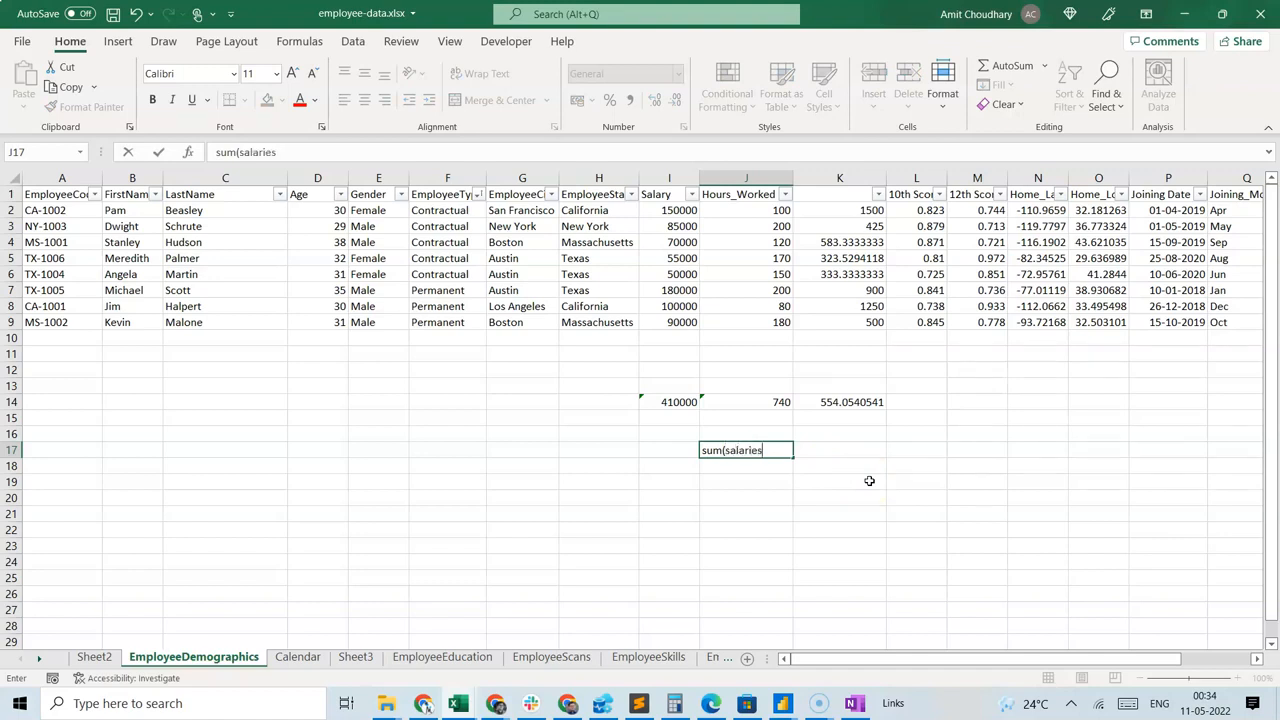
{"action": "type", "text": ")/sum(hours_worked"}
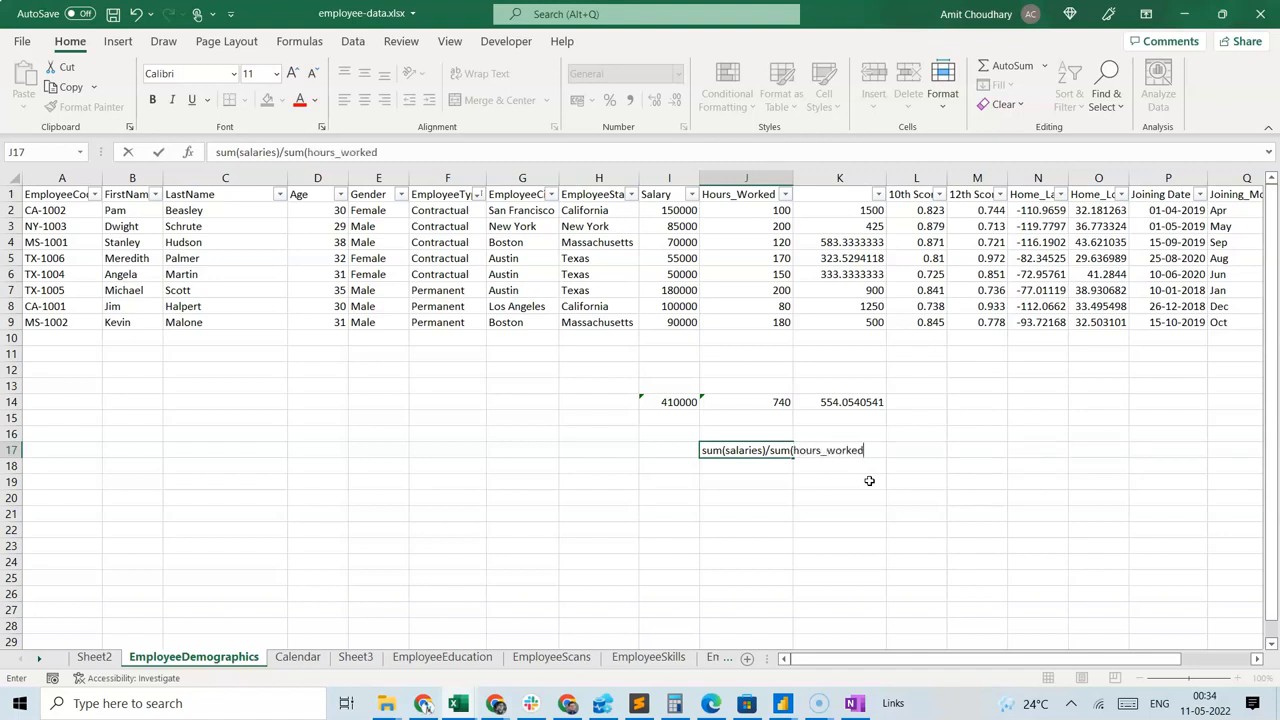
{"action": "type", "text": ")"}
{"action": "key", "text": "ctrl+Return"}
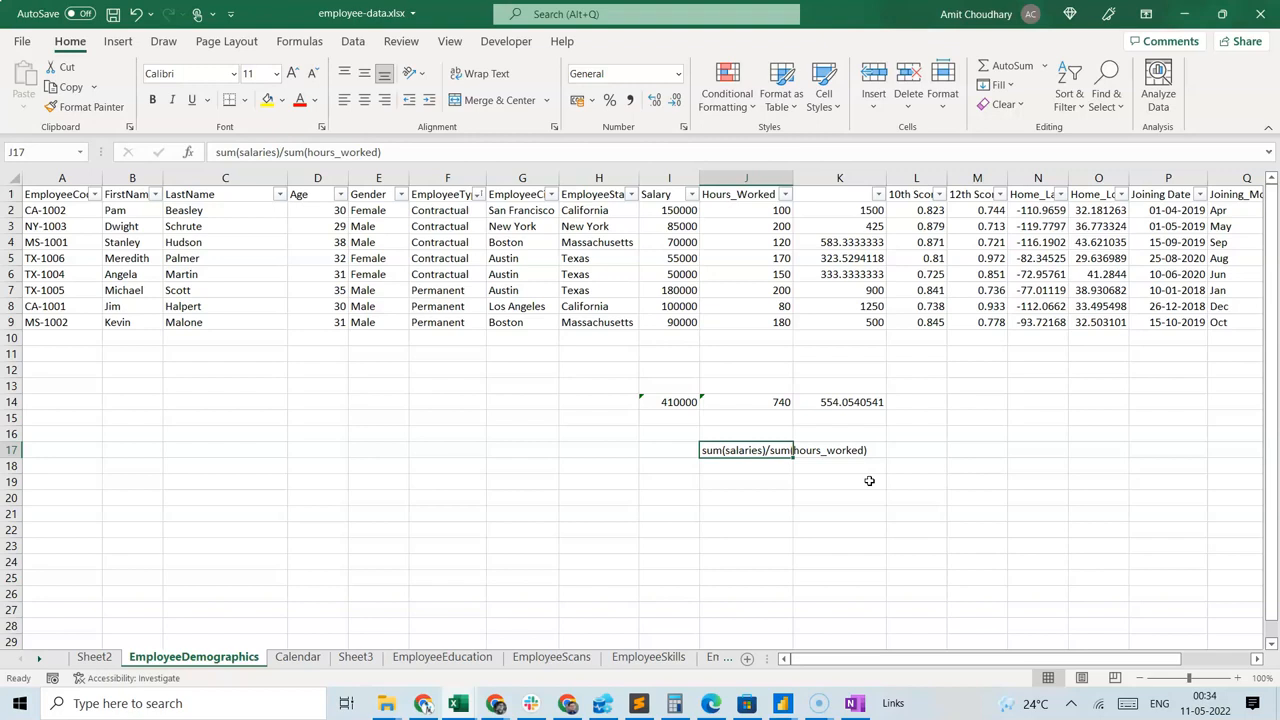
Sort the employee table by Gender from A to Z.
{"action": "left_click", "coordinate": [446, 177]}
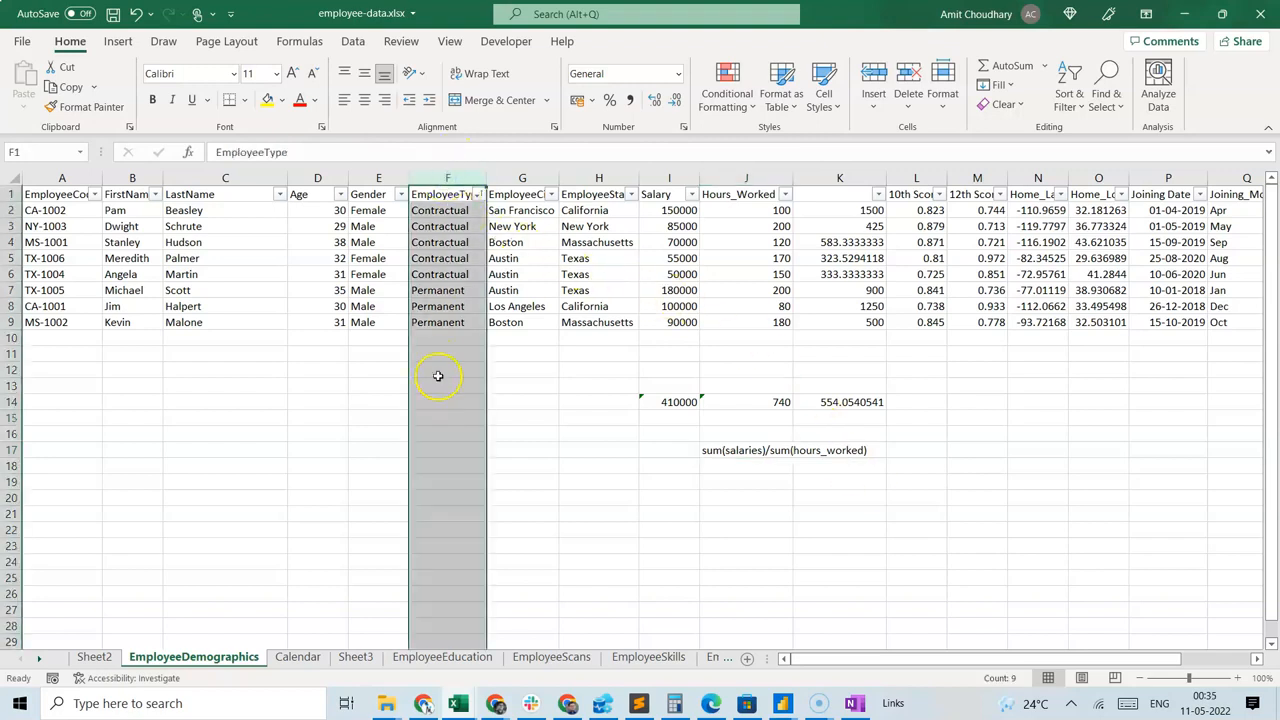
{"action": "left_click", "coordinate": [358, 325]}
{"action": "left_click", "coordinate": [400, 194]}
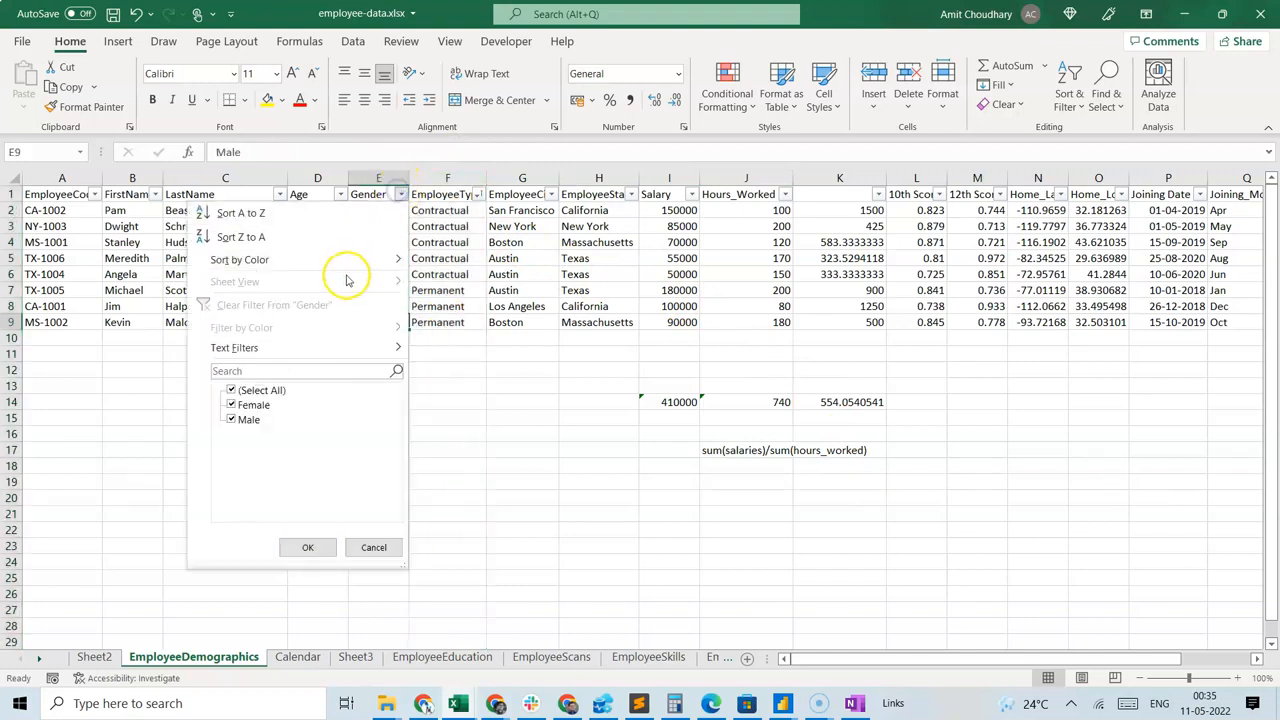
{"action": "left_click", "coordinate": [343, 213]}
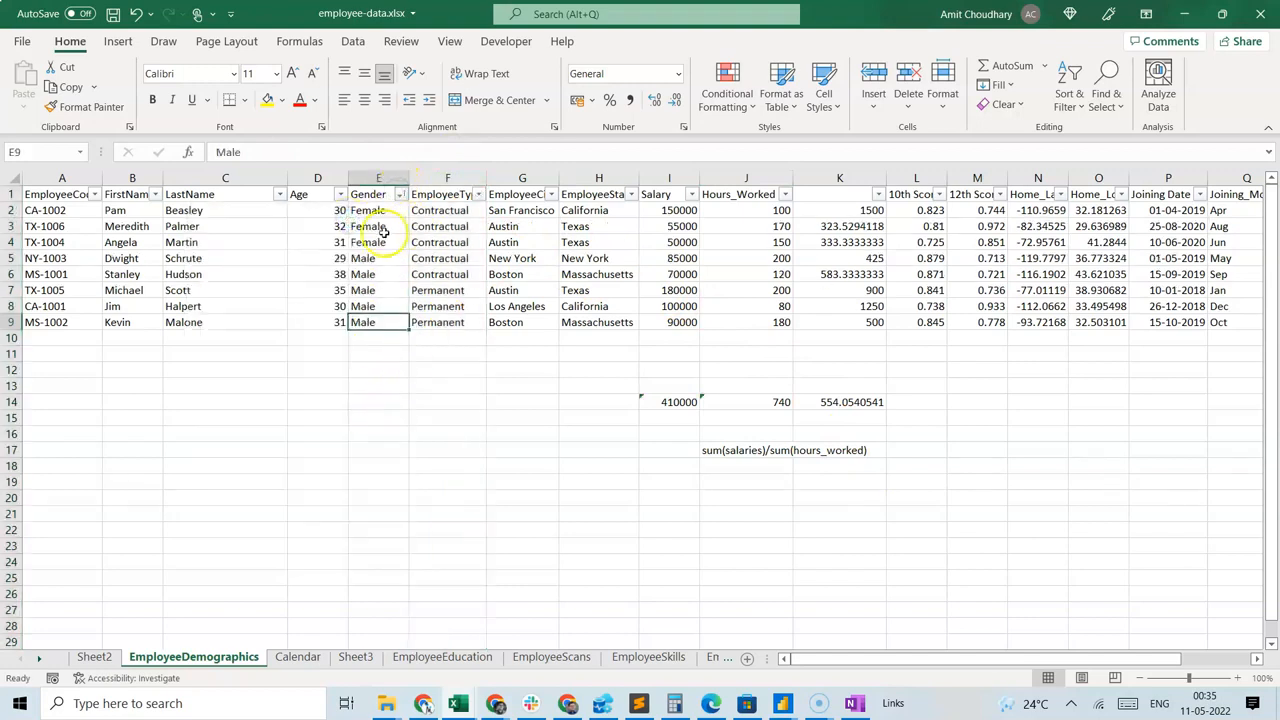
Check the Salary and Hours_Worked values of the Female rows 2 to 4 and the Male rows 5 to 9.
{"action": "left_click", "coordinate": [661, 211]}
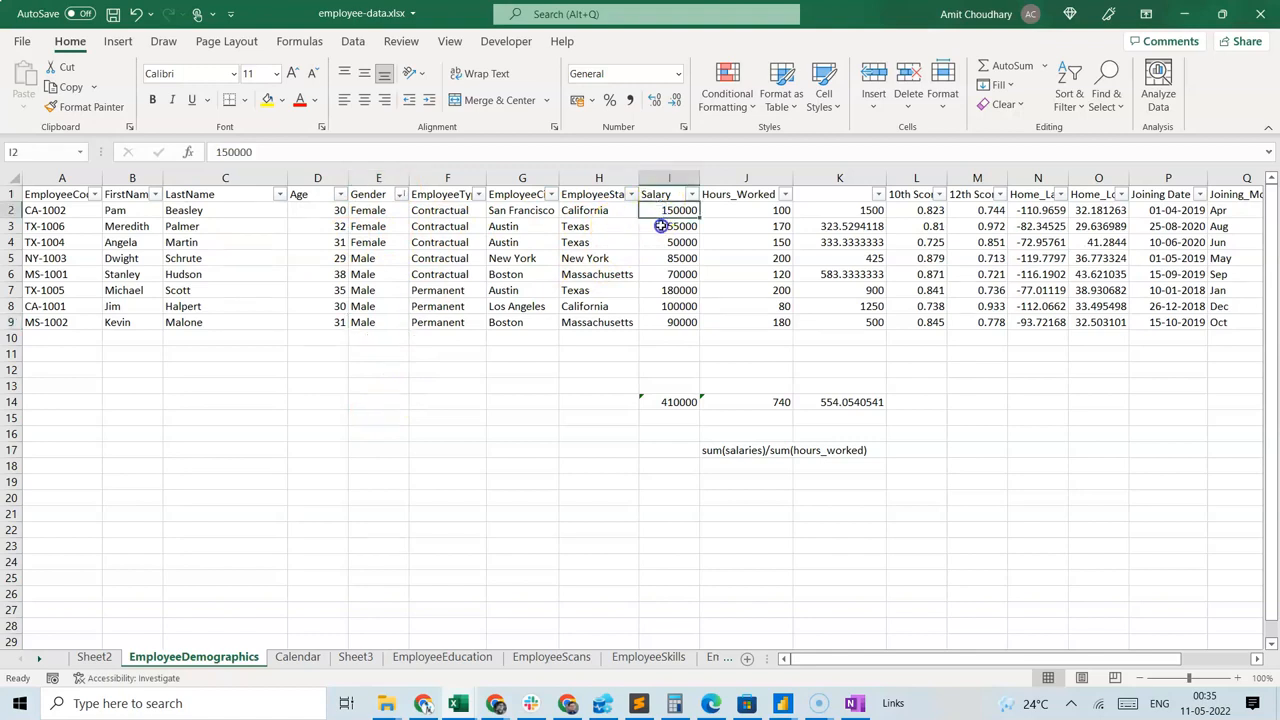
{"action": "left_click_drag", "start_coordinate": [661, 226], "coordinate": [659, 241]}
{"action": "left_click_drag", "start_coordinate": [734, 209], "coordinate": [667, 330]}
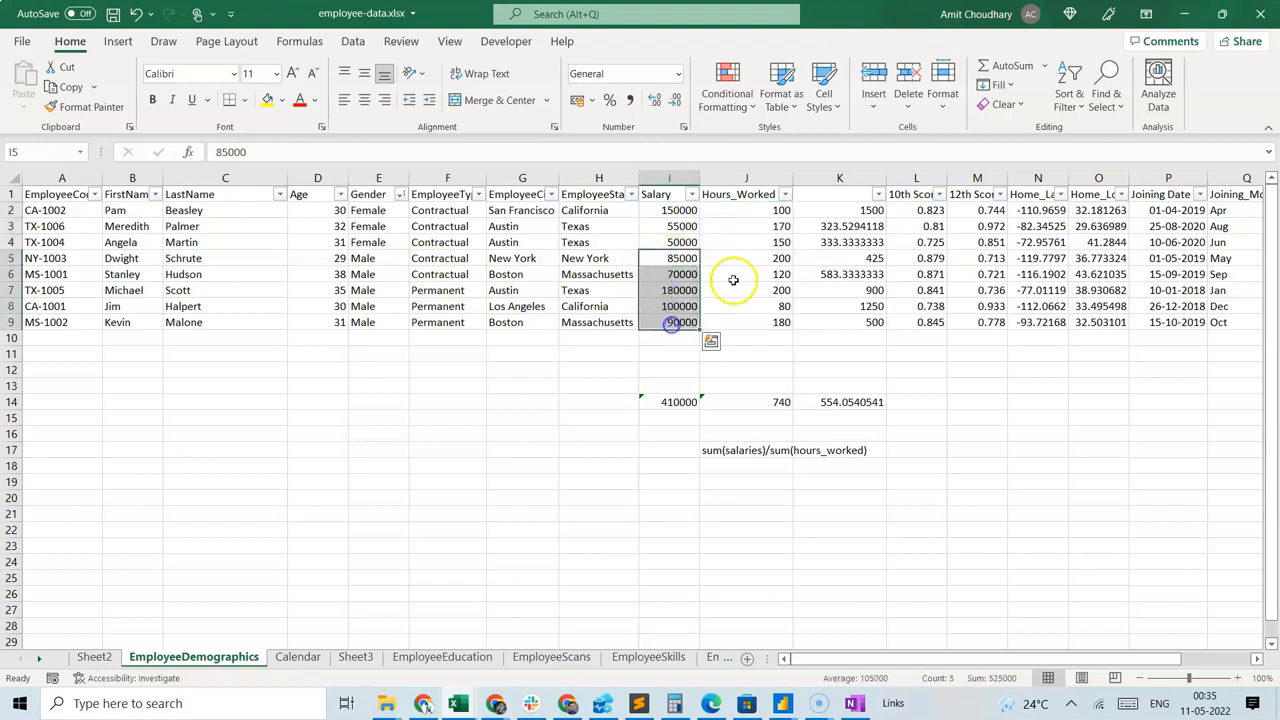
{"action": "left_click_drag", "start_coordinate": [743, 254], "coordinate": [748, 336]}
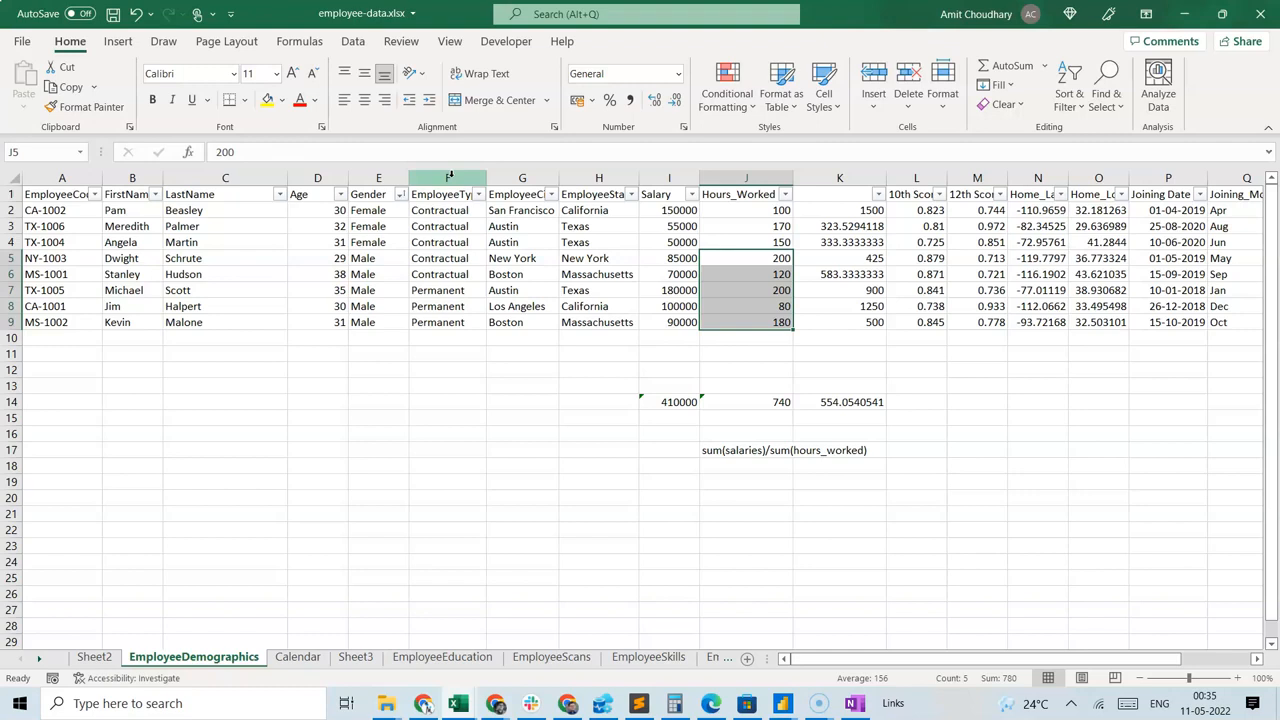
Review the per-row rate in K2, the formula note in J17, and the Gender, EmployeeType, EmployeeCity and EmployeeState grouping columns.
{"action": "left_click", "coordinate": [834, 207]}
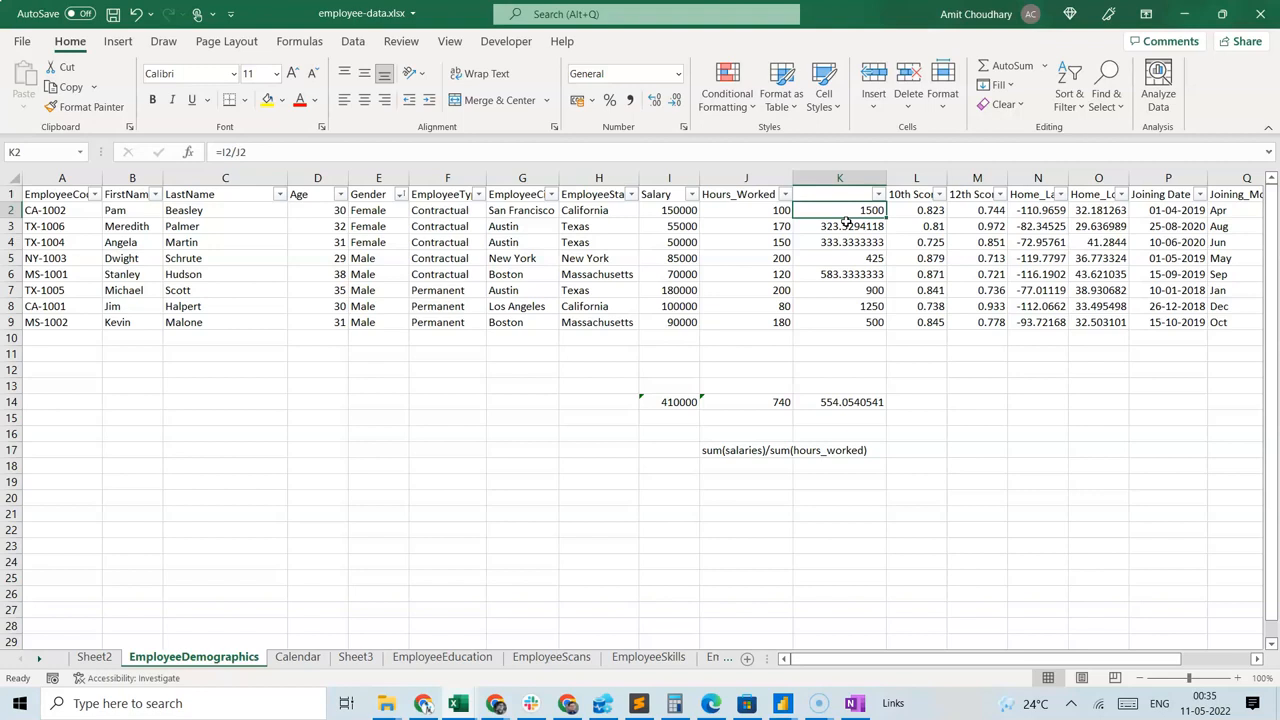
{"action": "left_click", "coordinate": [735, 450]}
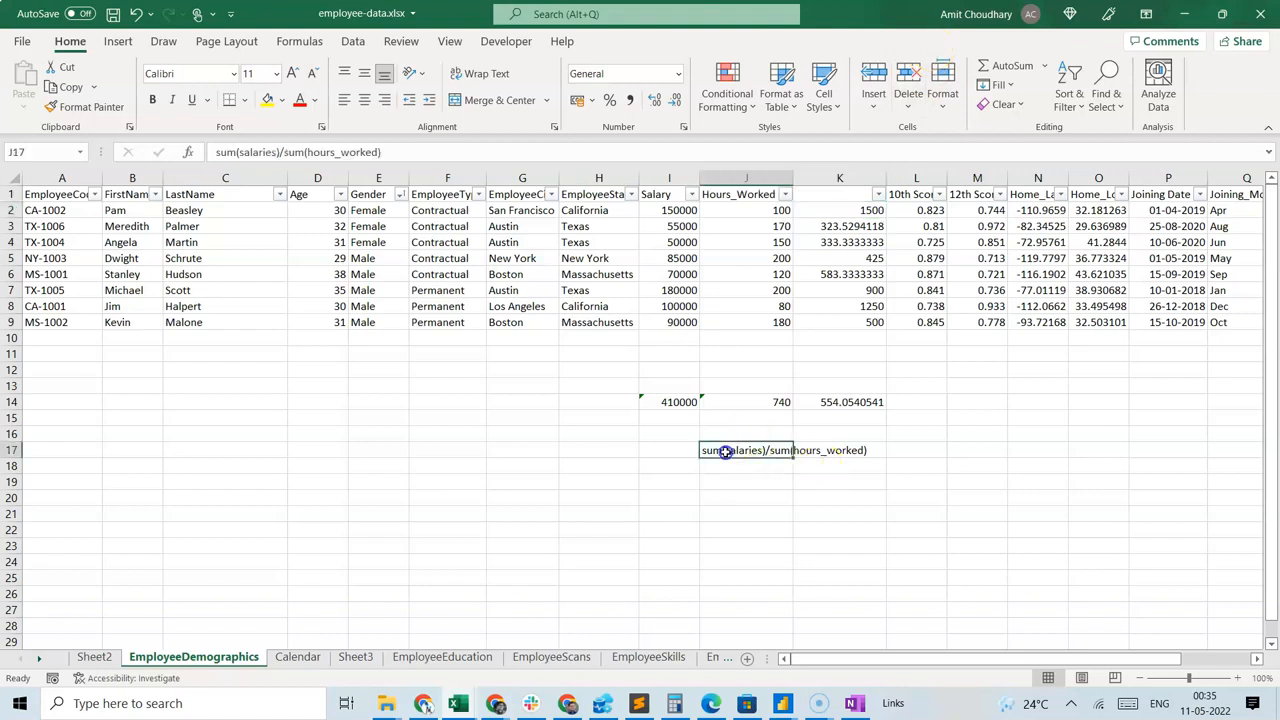
{"action": "left_click", "coordinate": [432, 174]}
{"action": "left_click", "coordinate": [523, 177]}
{"action": "left_click", "coordinate": [449, 177]}
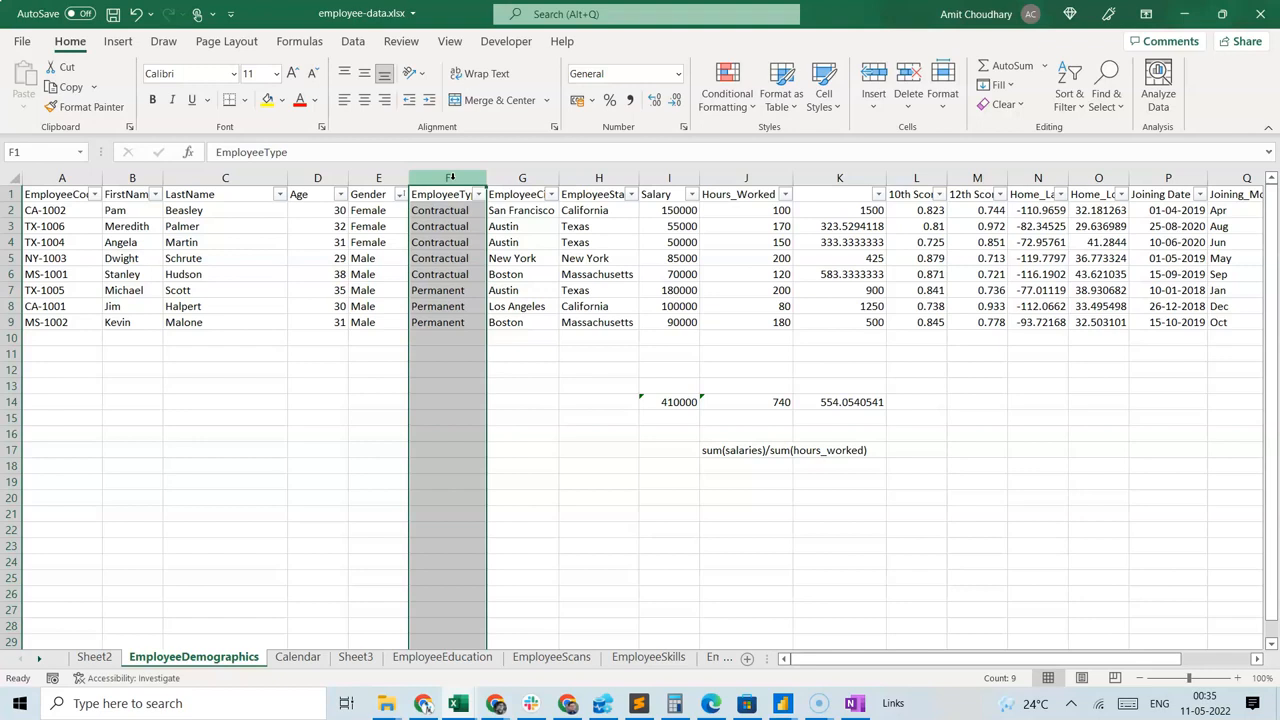
{"action": "left_click", "coordinate": [382, 383]}
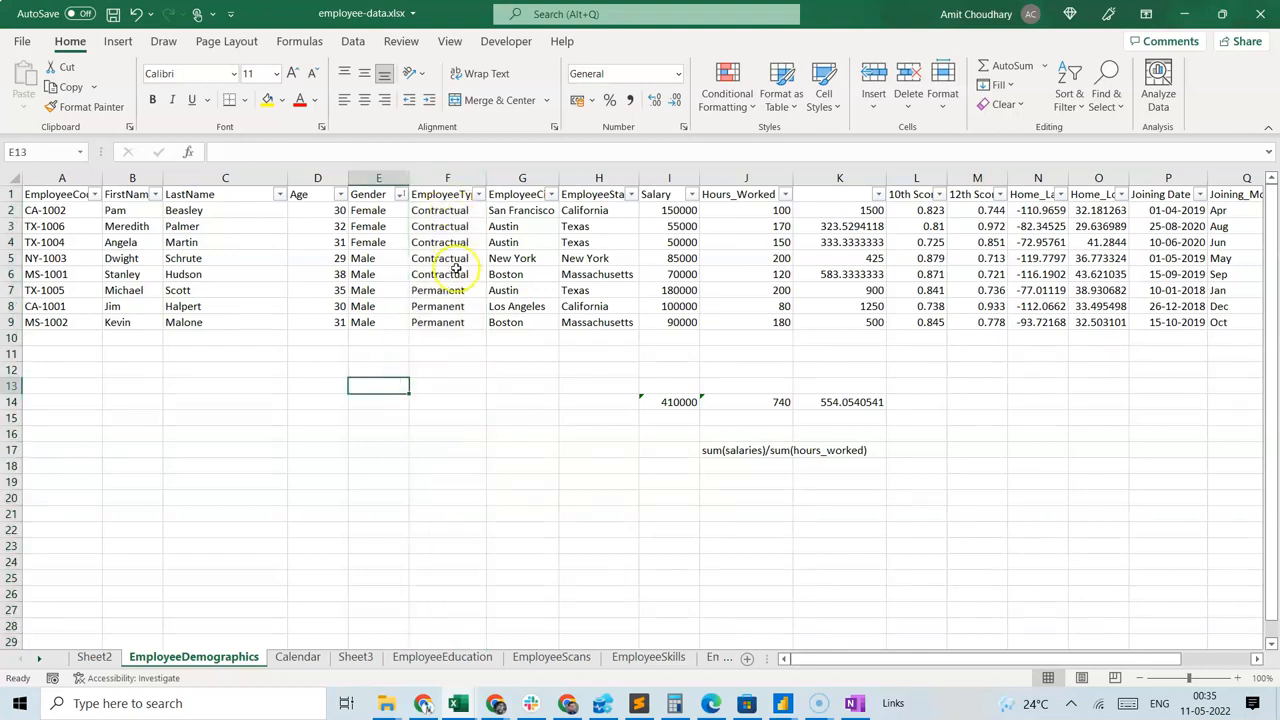
{"action": "left_click", "coordinate": [447, 178]}
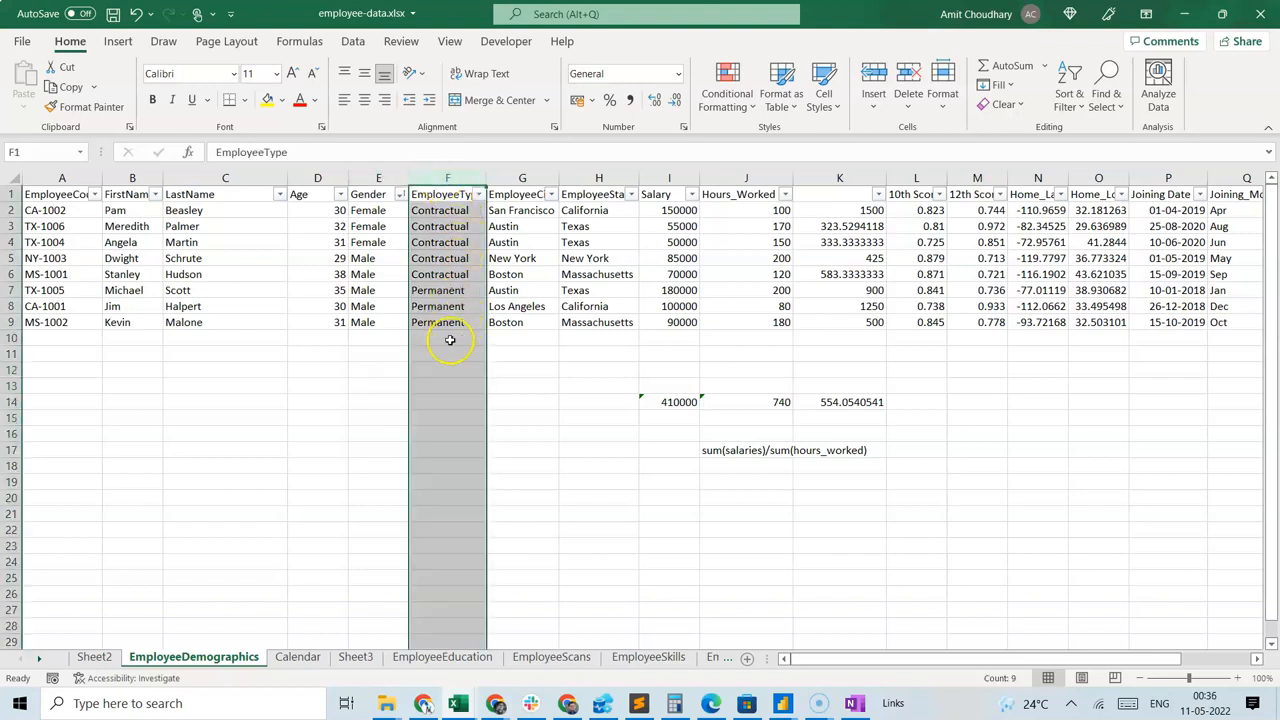
{"action": "left_click", "coordinate": [436, 370]}
{"action": "left_click", "coordinate": [380, 178]}
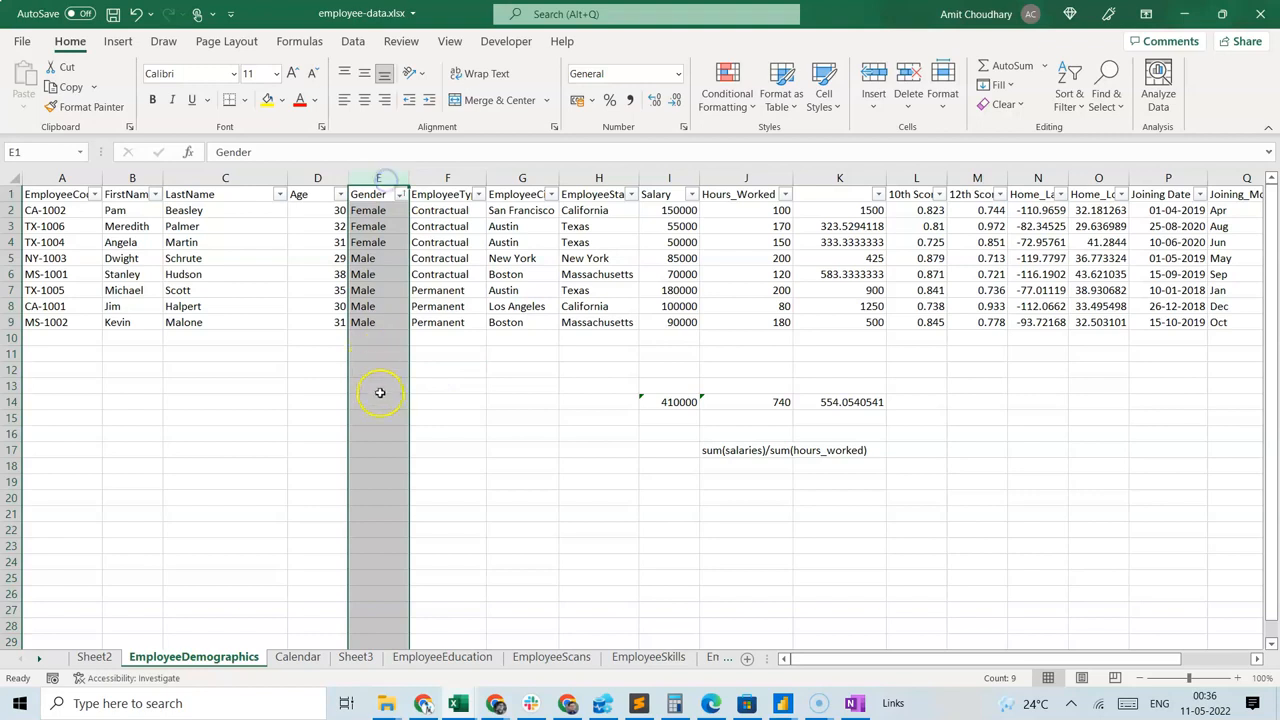
{"action": "left_click", "coordinate": [484, 384]}
{"action": "left_click", "coordinate": [598, 180]}
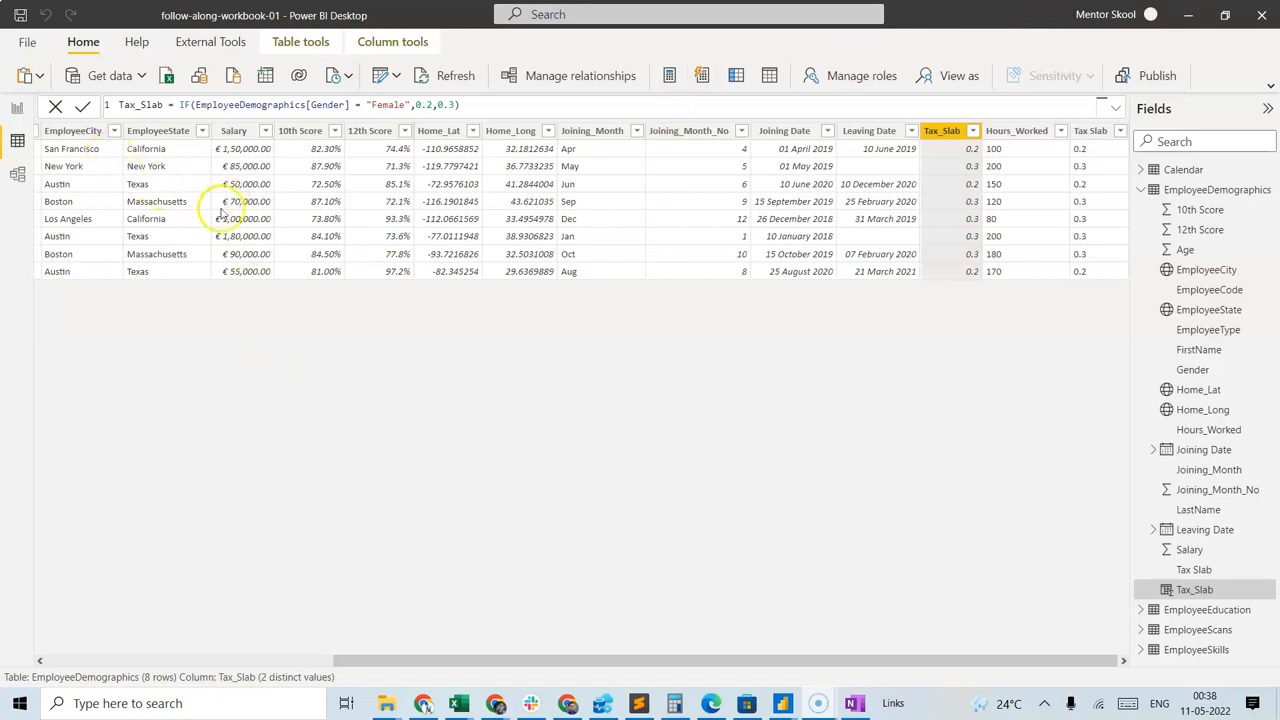
In Power BI Desktop, add a calculated column to EmployeeDemographics defined as Avg_Salary = AVERAGE(EmployeeDemographics[Salary]).
{"action": "left_click_drag", "start_coordinate": [471, 662], "coordinate": [222, 667]}
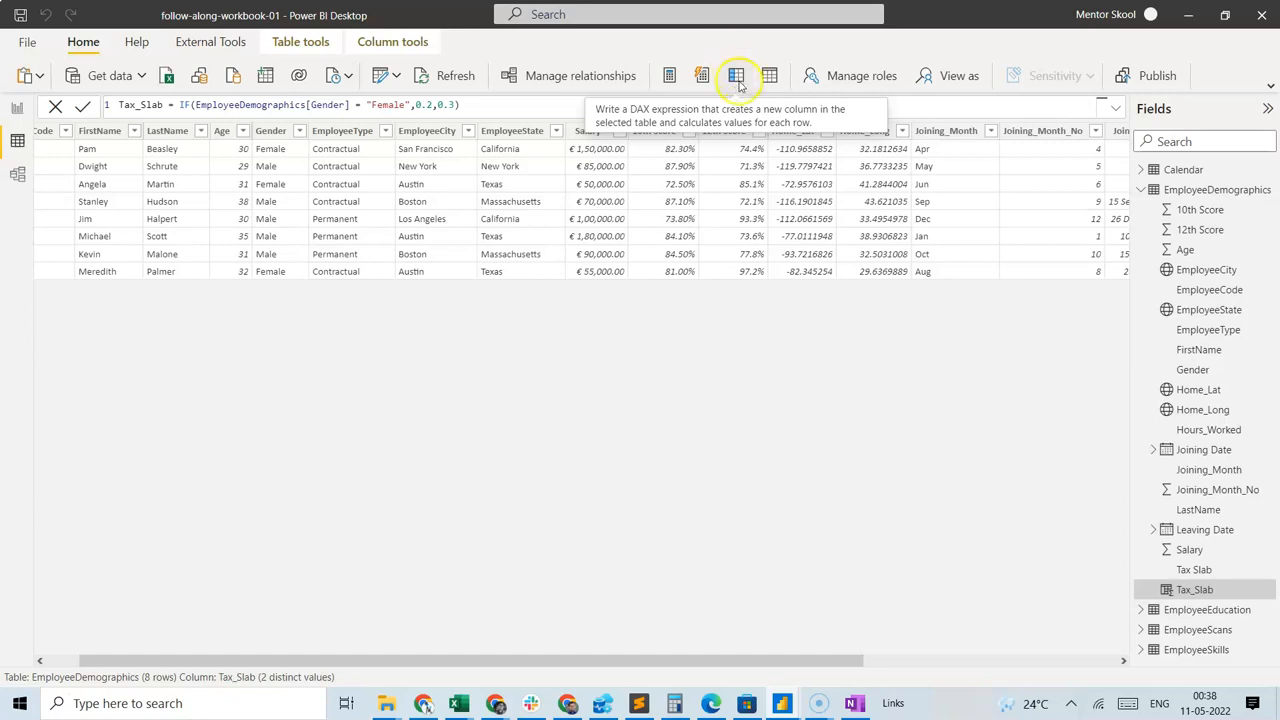
{"action": "left_click", "coordinate": [740, 85]}
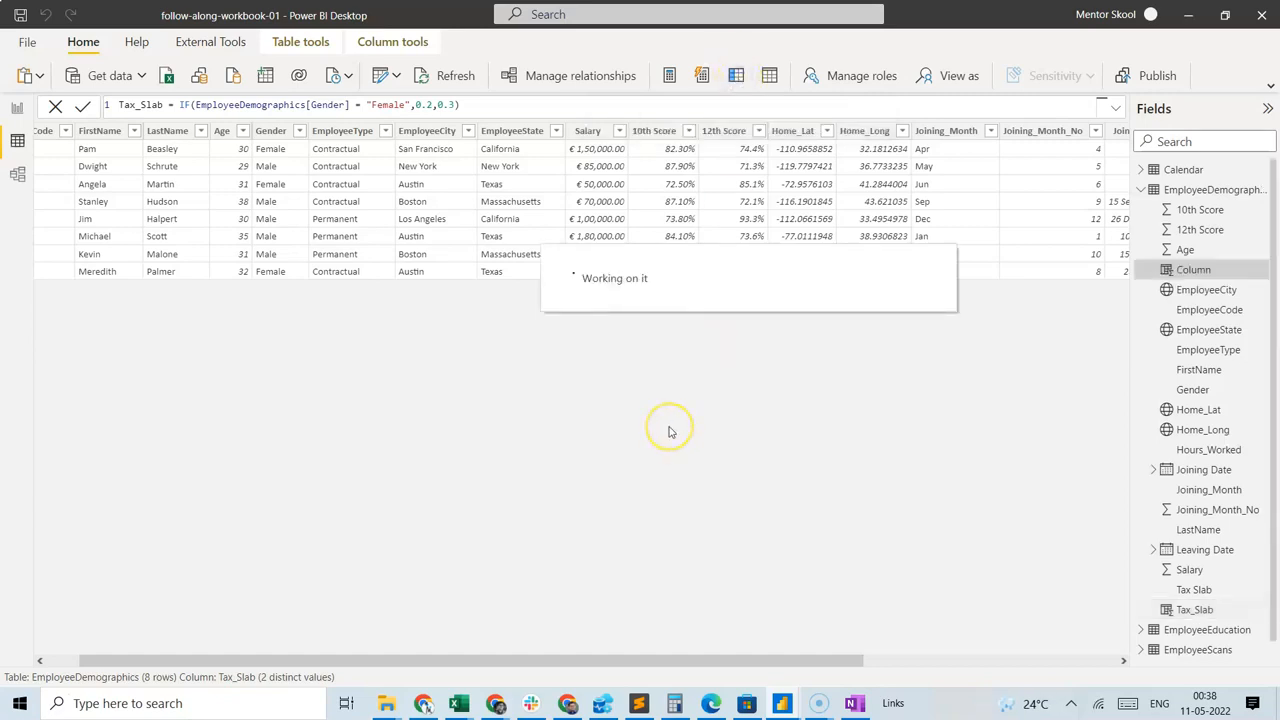
{"action": "left_click_drag", "start_coordinate": [190, 109], "coordinate": [81, 99]}
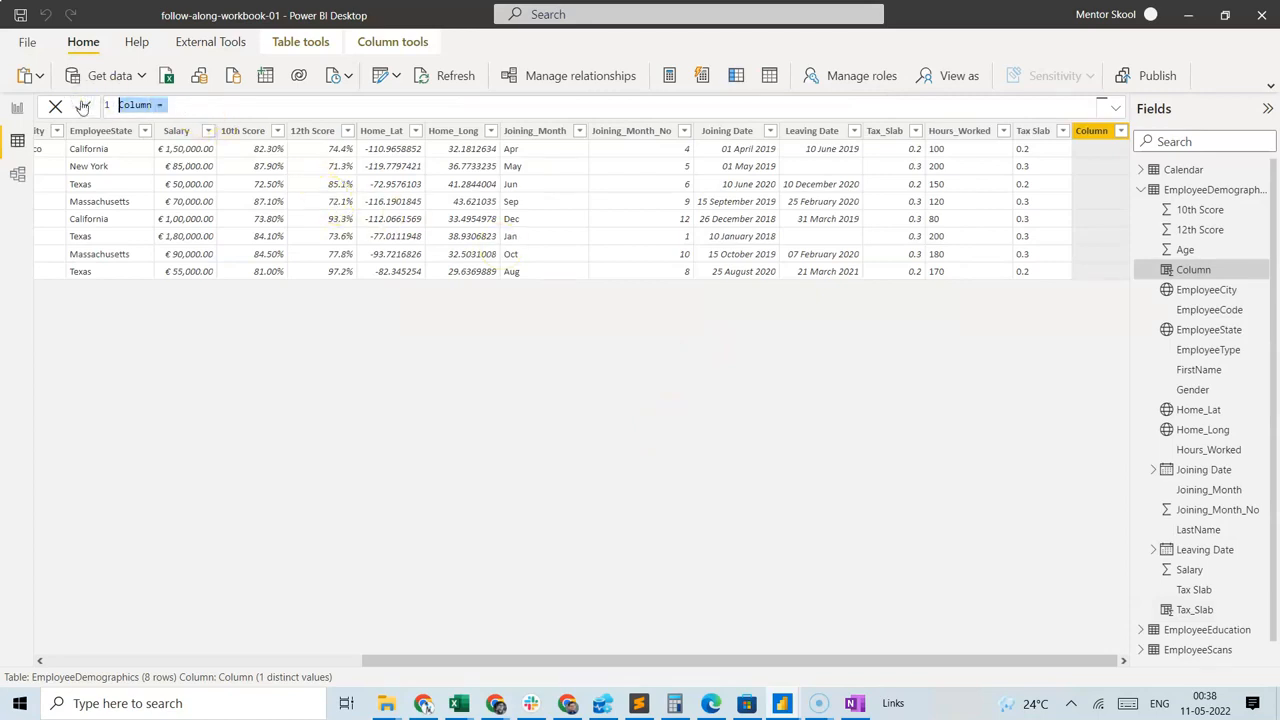
{"action": "type", "text": "AVG"}
{"action": "type", "text": "avg"}
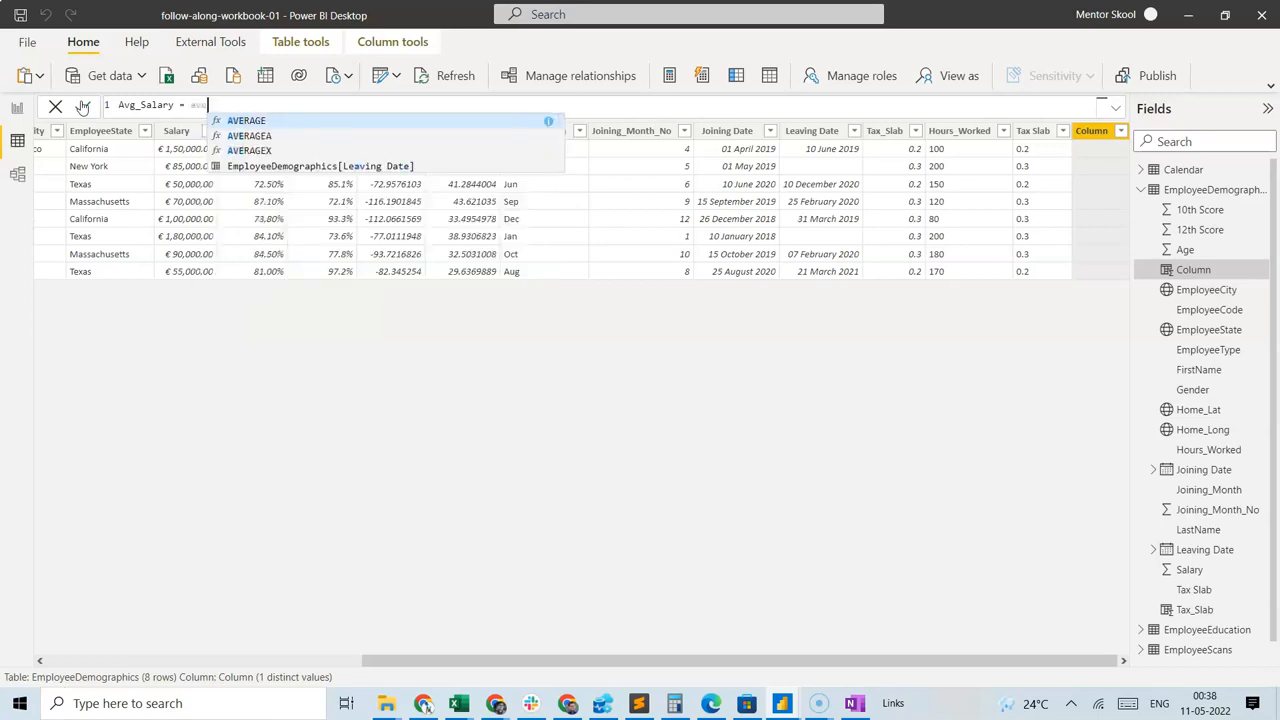
{"action": "left_click", "coordinate": [252, 121]}
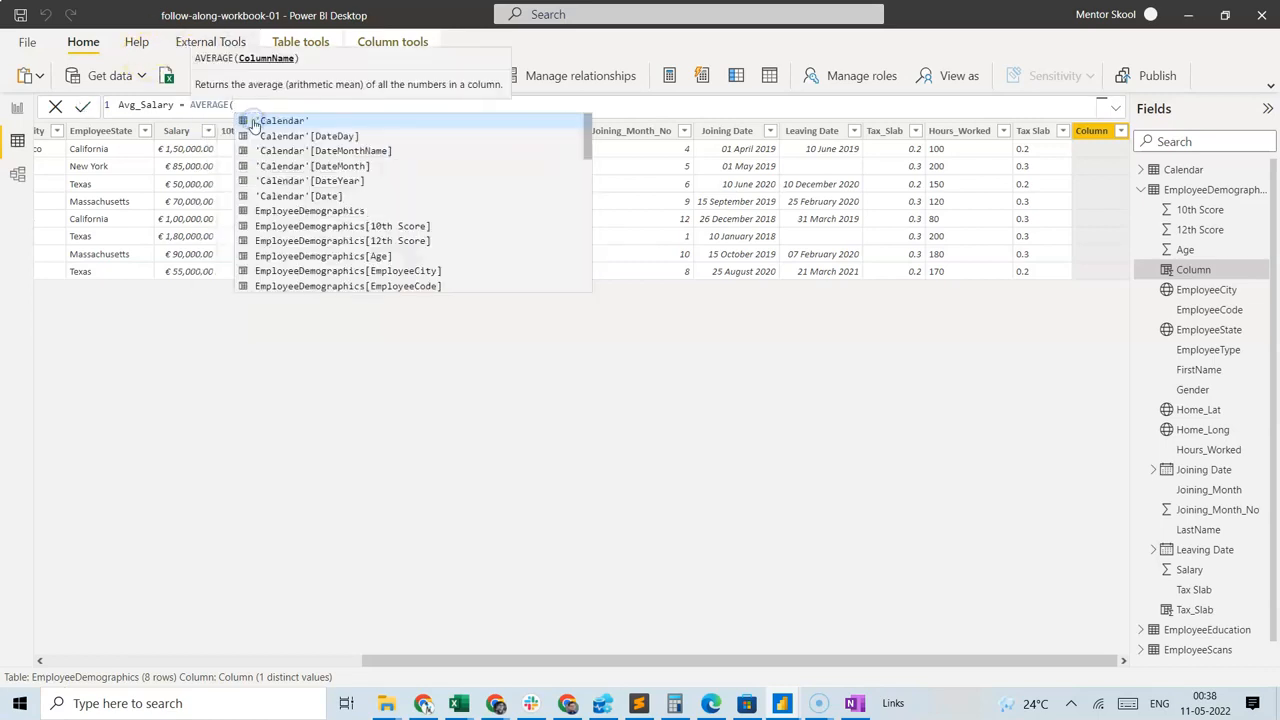
{"action": "type", "text": "sala"}
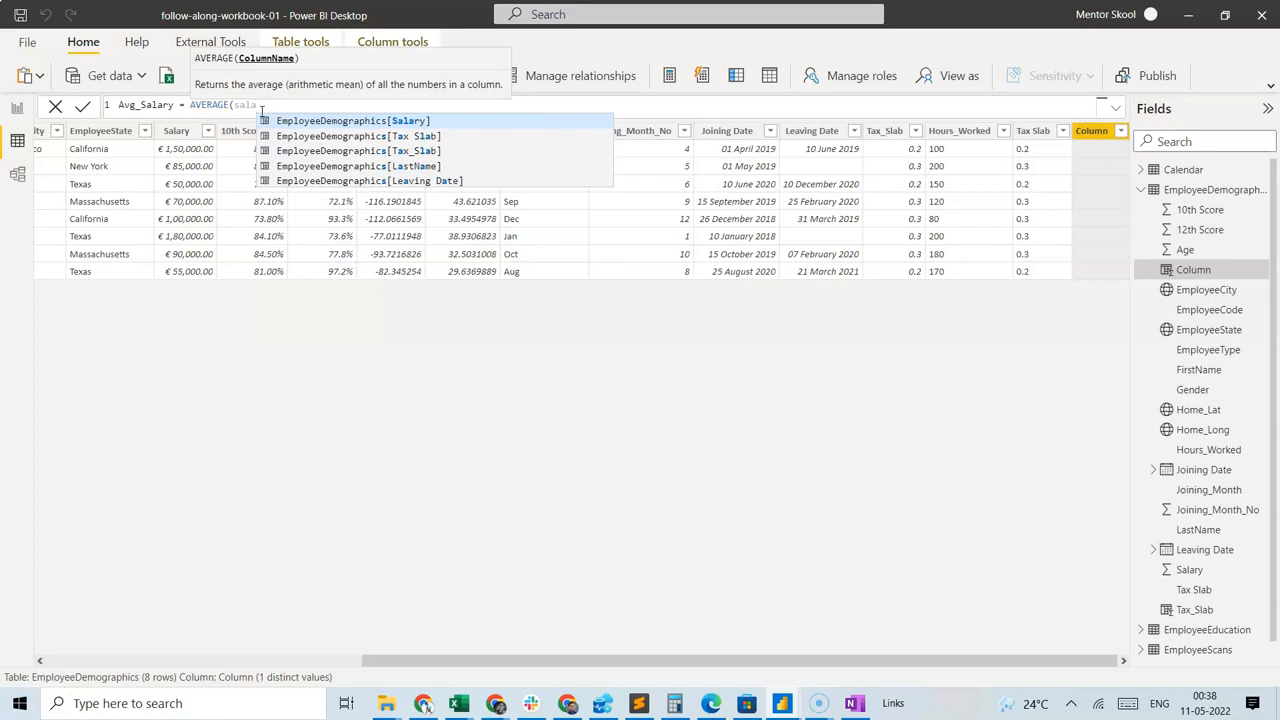
{"action": "key", "text": "Tab"}
{"action": "type", "text": ")"}
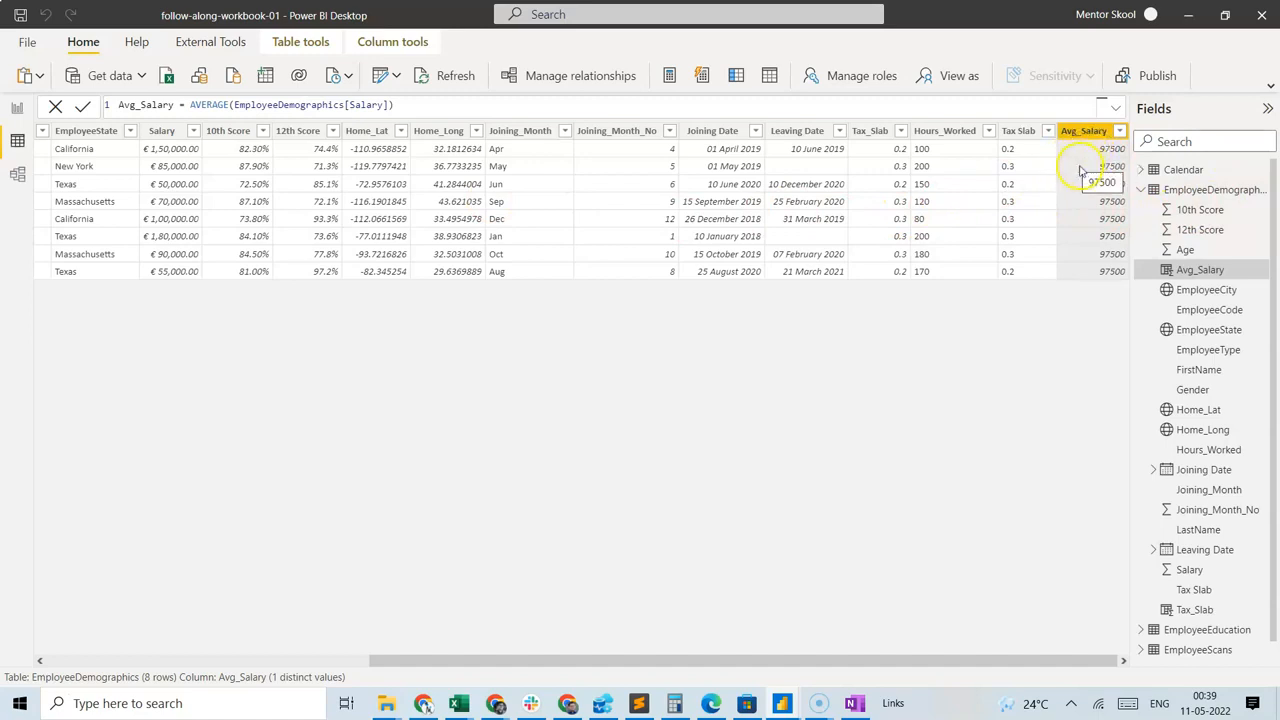
Review the AVERAGE expression of Avg_Salary, then switch to employee-data.xlsx in Excel and check the average of the Salary column.
{"action": "left_click_drag", "start_coordinate": [190, 105], "coordinate": [412, 104]}
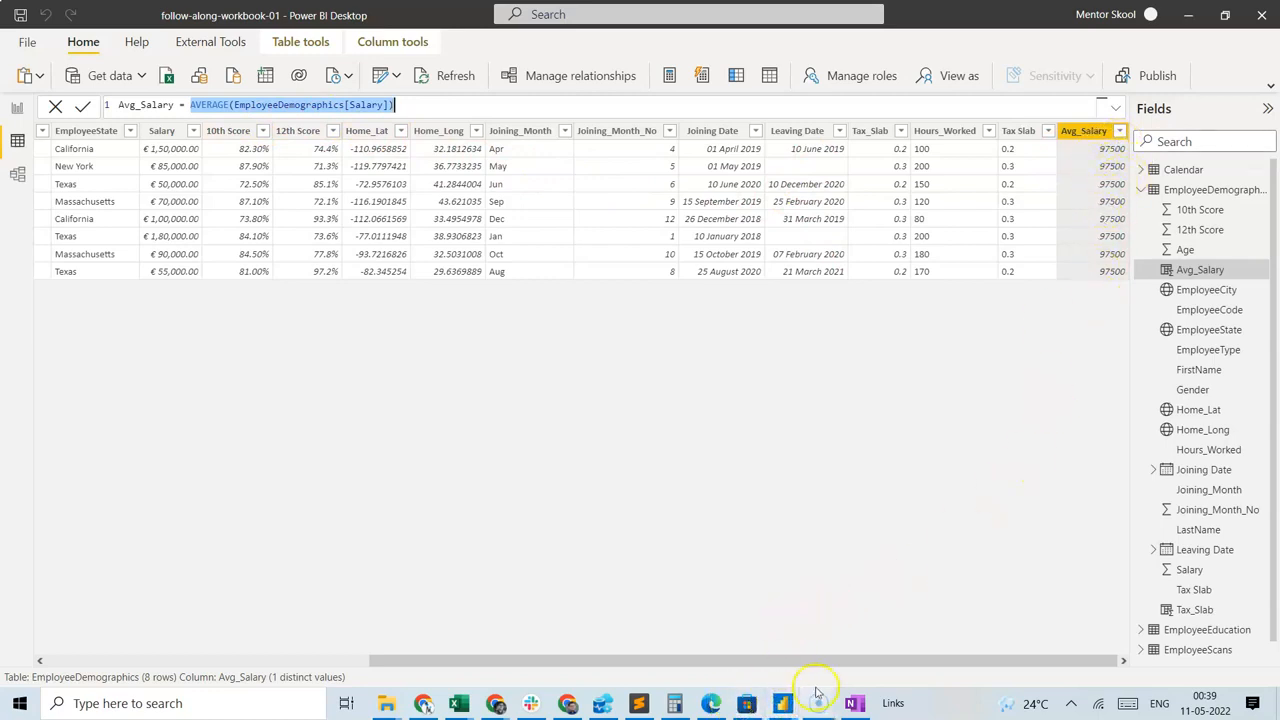
{"action": "mouse_move", "coordinate": [462, 705]}
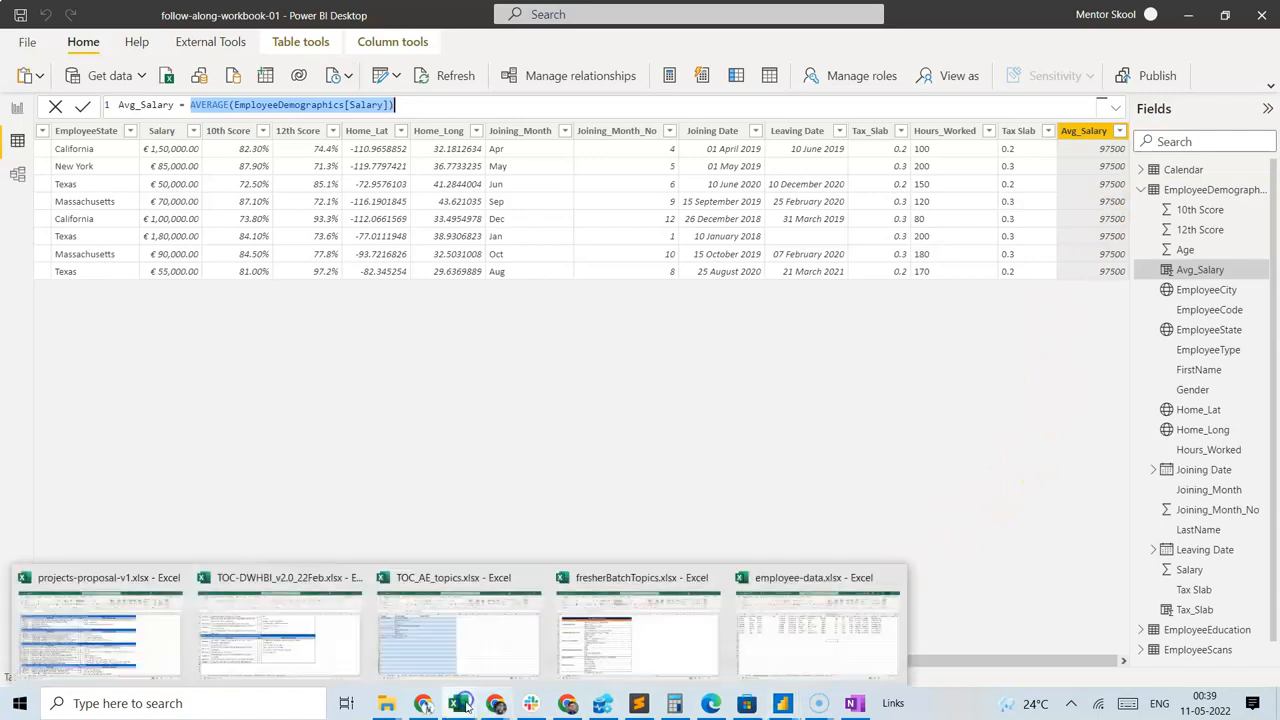
{"action": "left_click", "coordinate": [778, 622]}
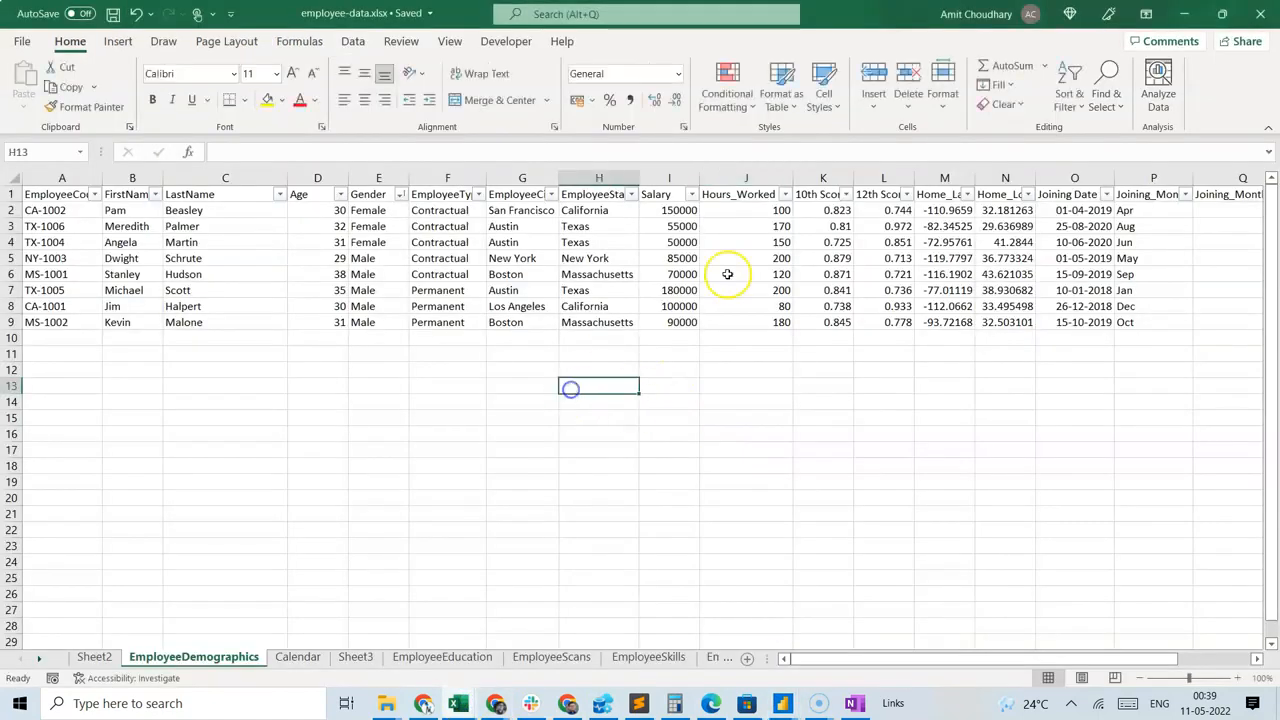
{"action": "left_click", "coordinate": [672, 177]}
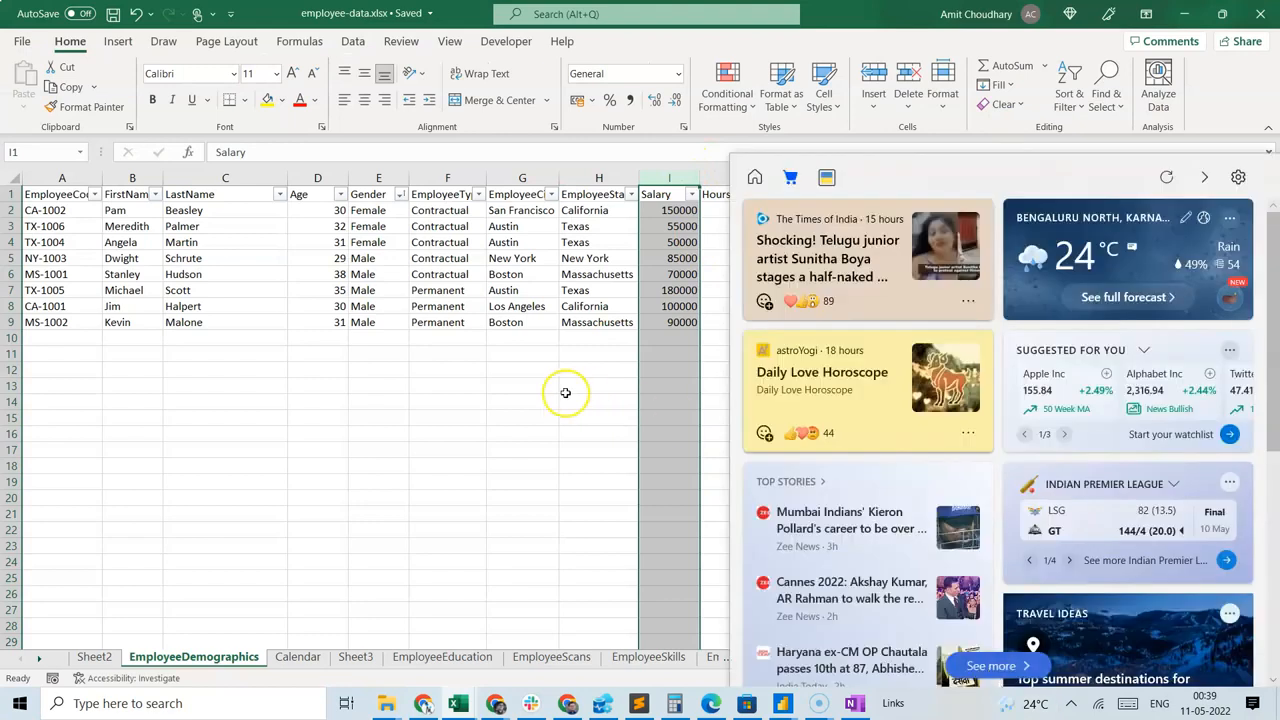
{"action": "left_click", "coordinate": [527, 418]}
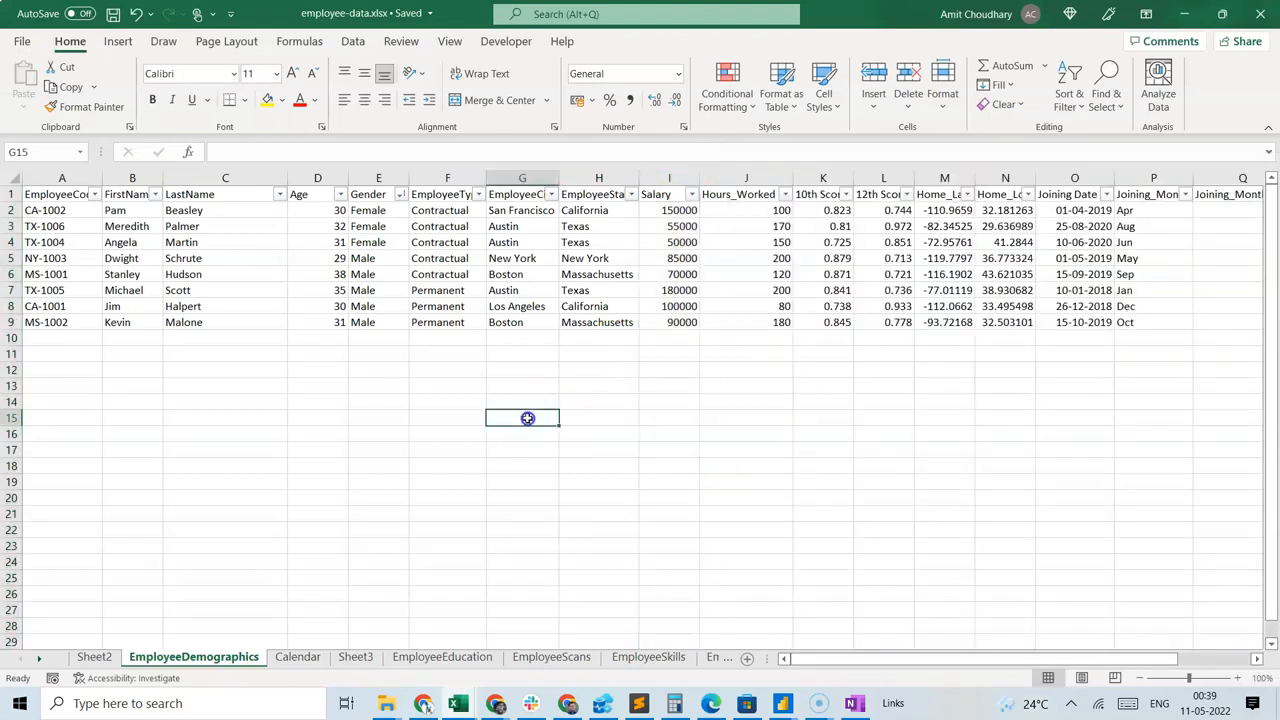
{"action": "left_click", "coordinate": [656, 181]}
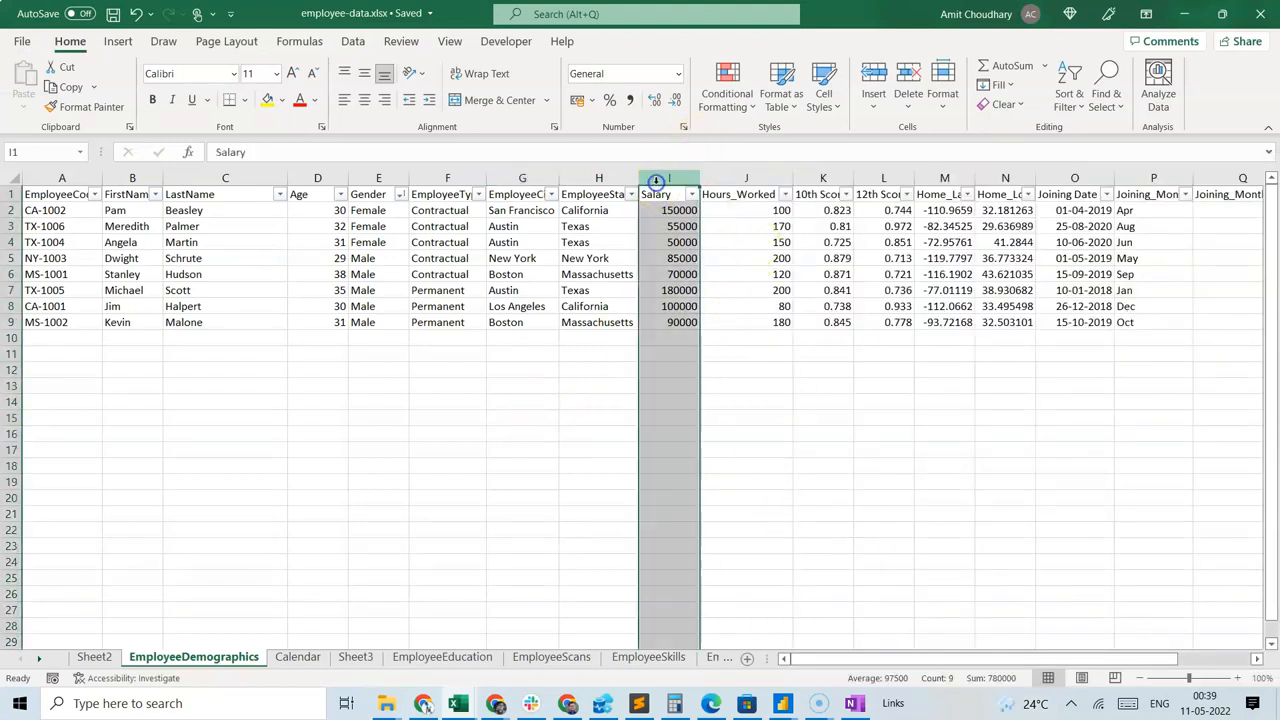
{"action": "left_click", "coordinate": [551, 466]}
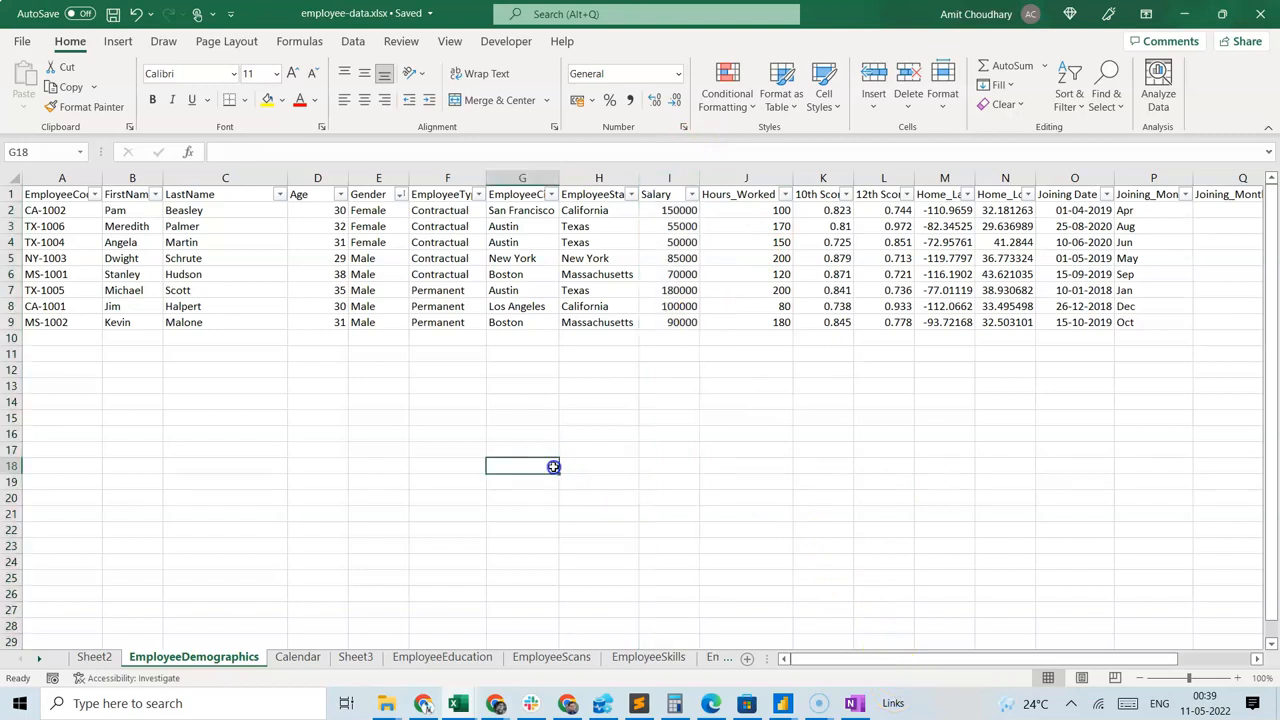
Switch back to the follow-along-workbook-01 report in Power BI Desktop and add a new blank report page.
{"action": "left_click", "coordinate": [772, 703]}
{"action": "left_click", "coordinate": [887, 646]}
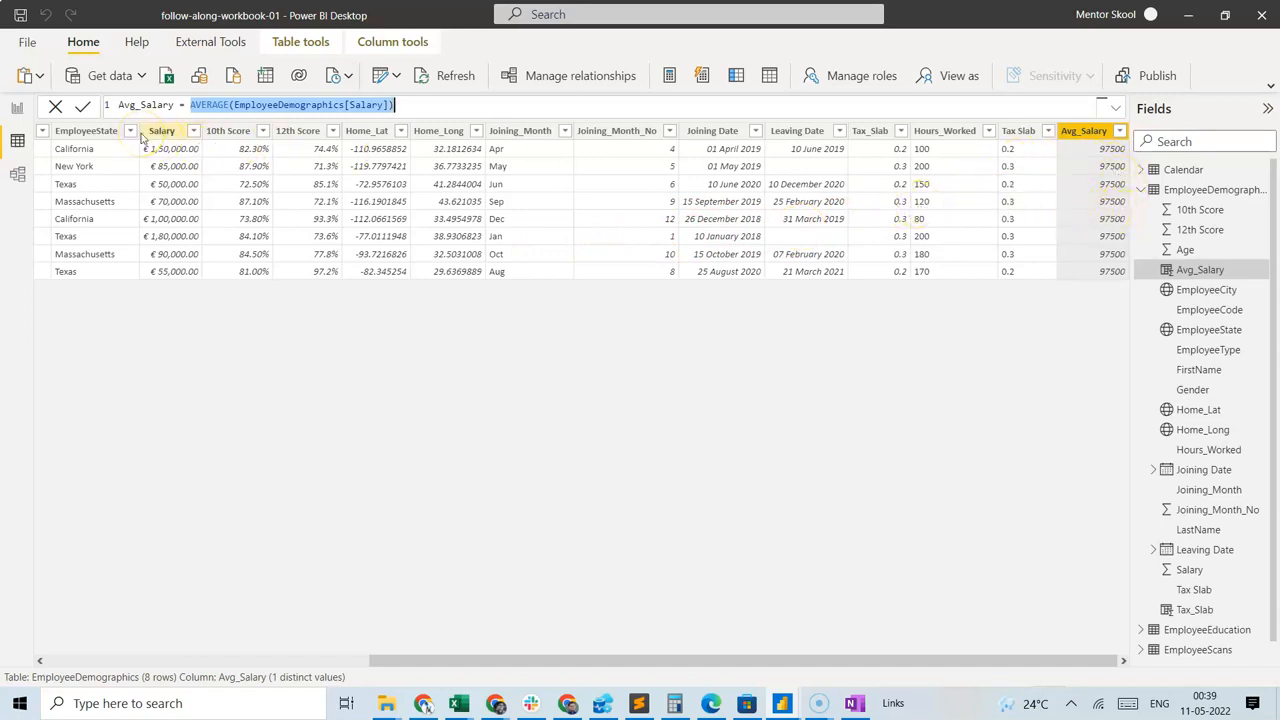
{"action": "left_click", "coordinate": [14, 108]}
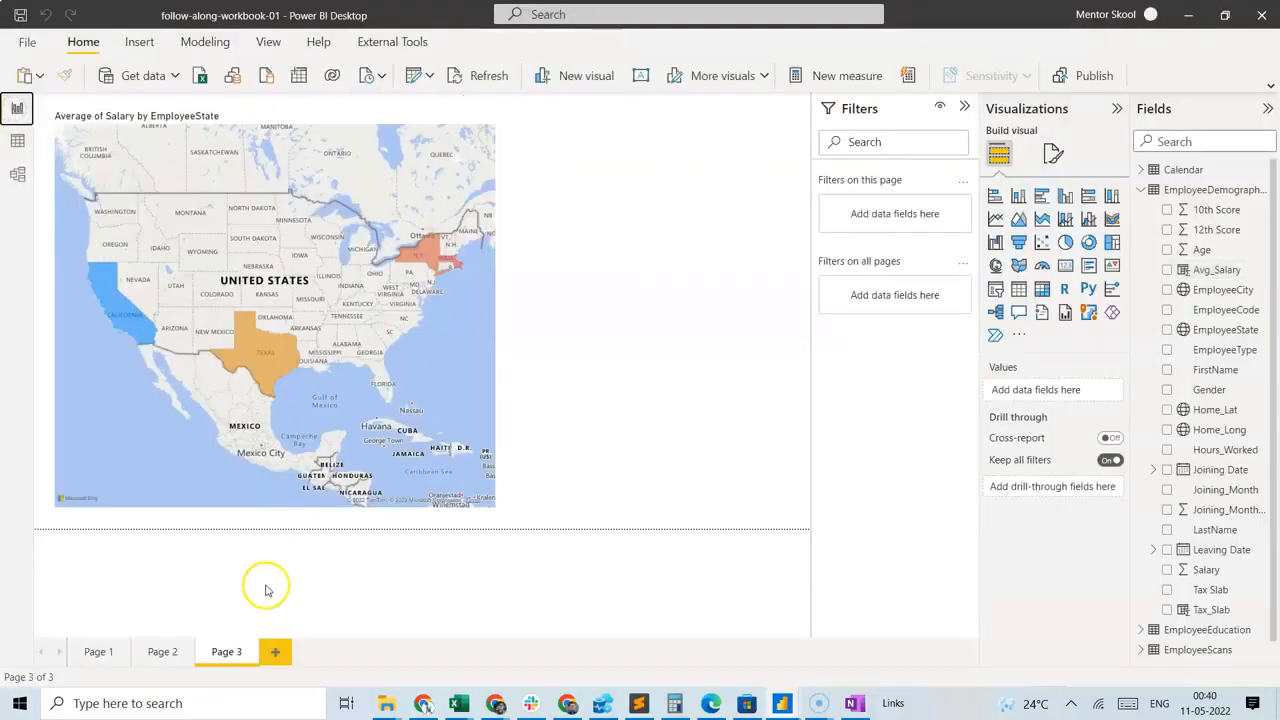
{"action": "left_click", "coordinate": [275, 651]}
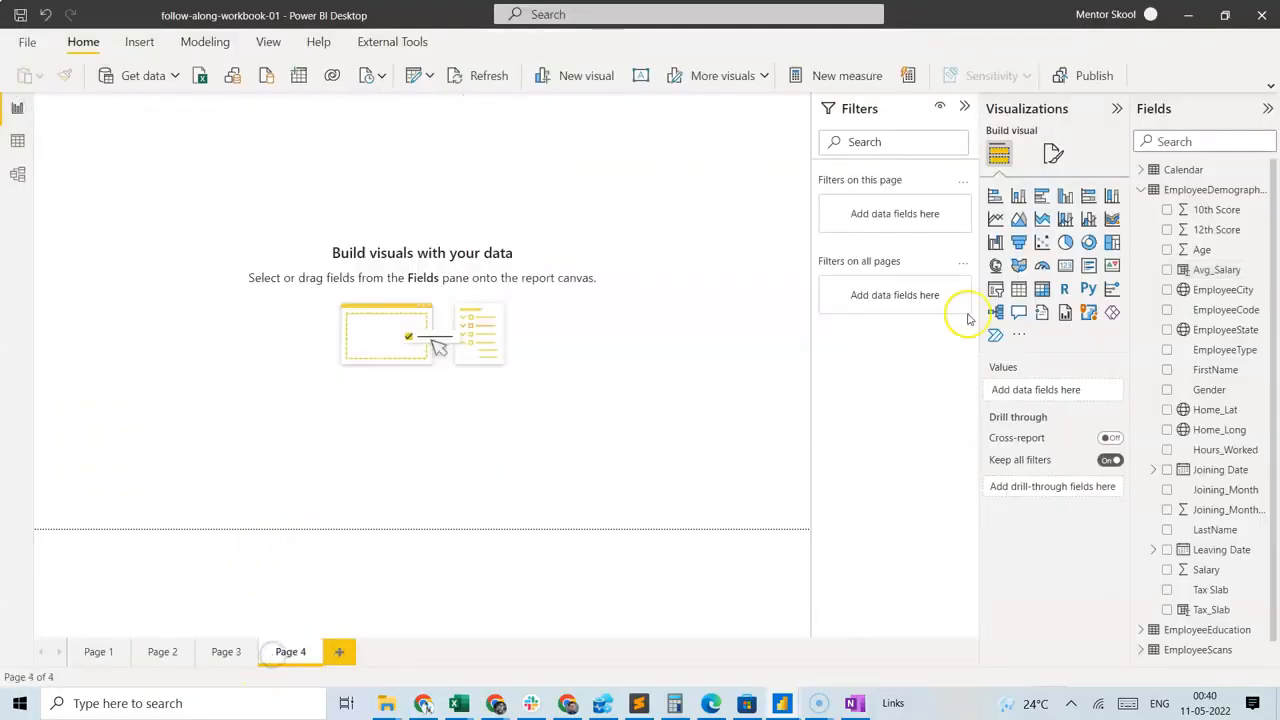
Insert an enlarged stacked column chart on the blank page with Avg_Salary on the Y-axis and EmployeeType on the X-axis.
{"action": "left_click", "coordinate": [1018, 195]}
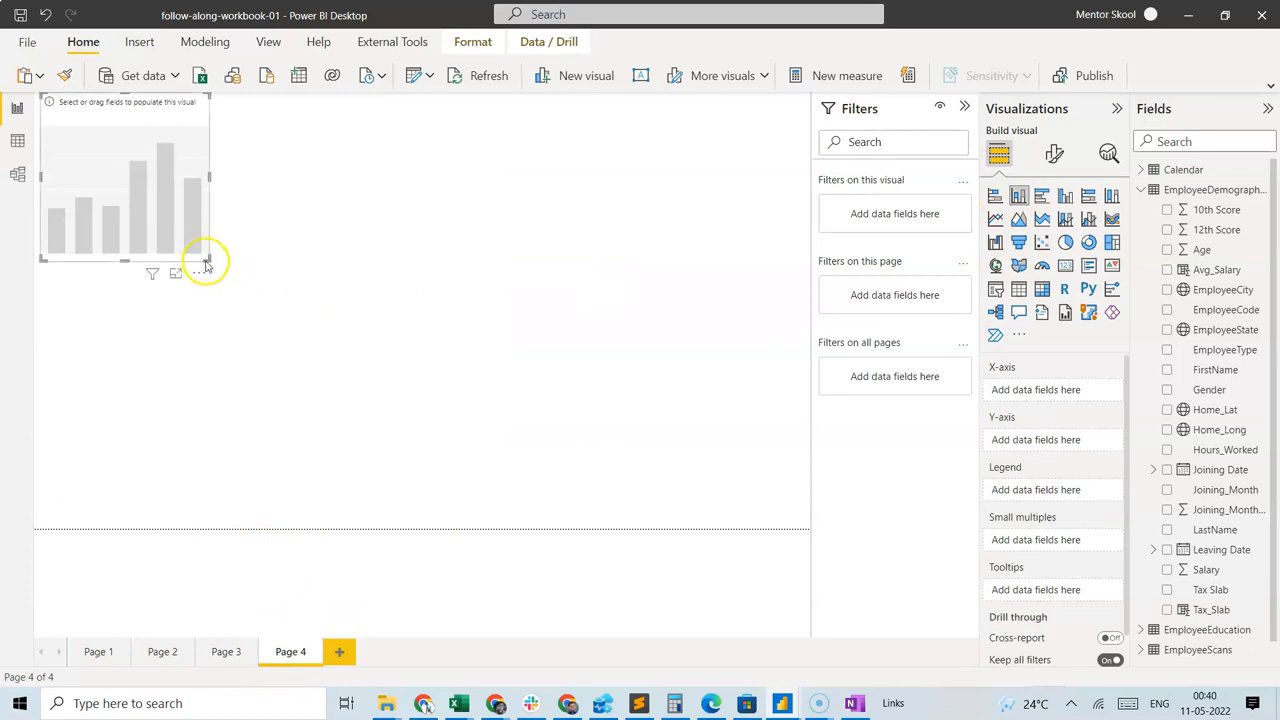
{"action": "left_click_drag", "start_coordinate": [208, 260], "coordinate": [648, 530]}
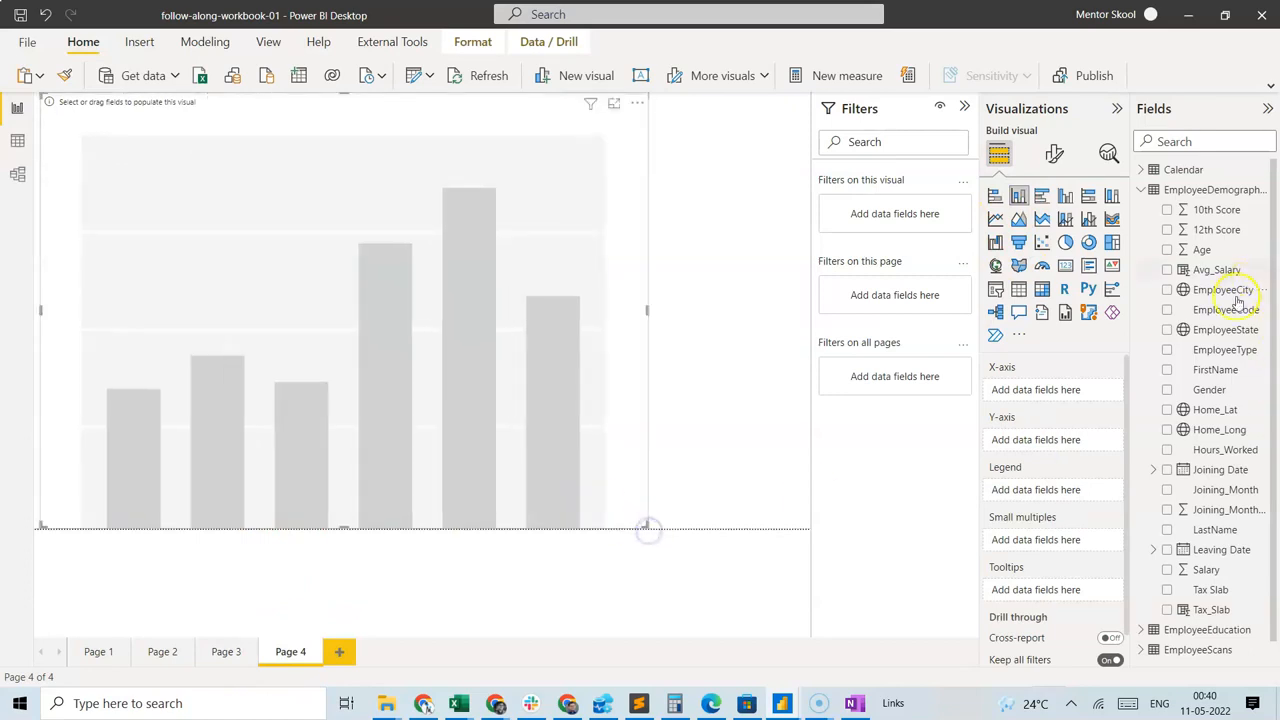
{"action": "left_click_drag", "start_coordinate": [1206, 272], "coordinate": [1051, 437]}
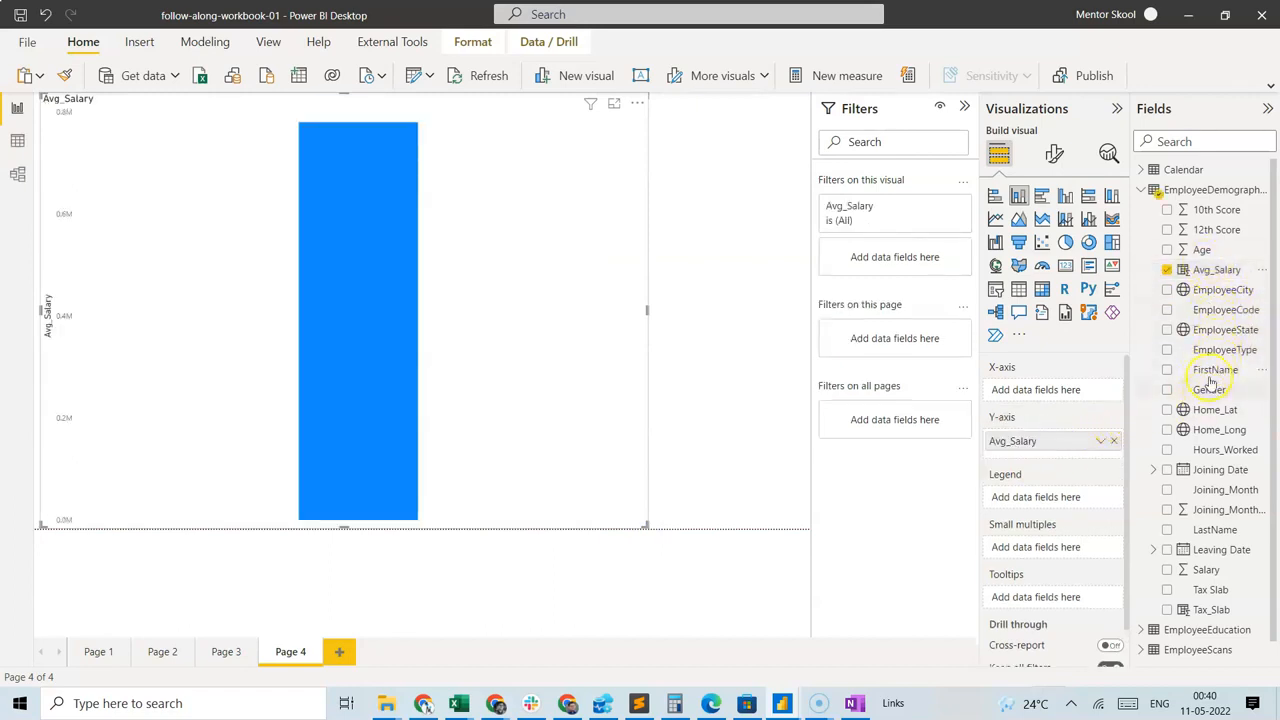
{"action": "left_click_drag", "start_coordinate": [1224, 347], "coordinate": [1050, 390]}
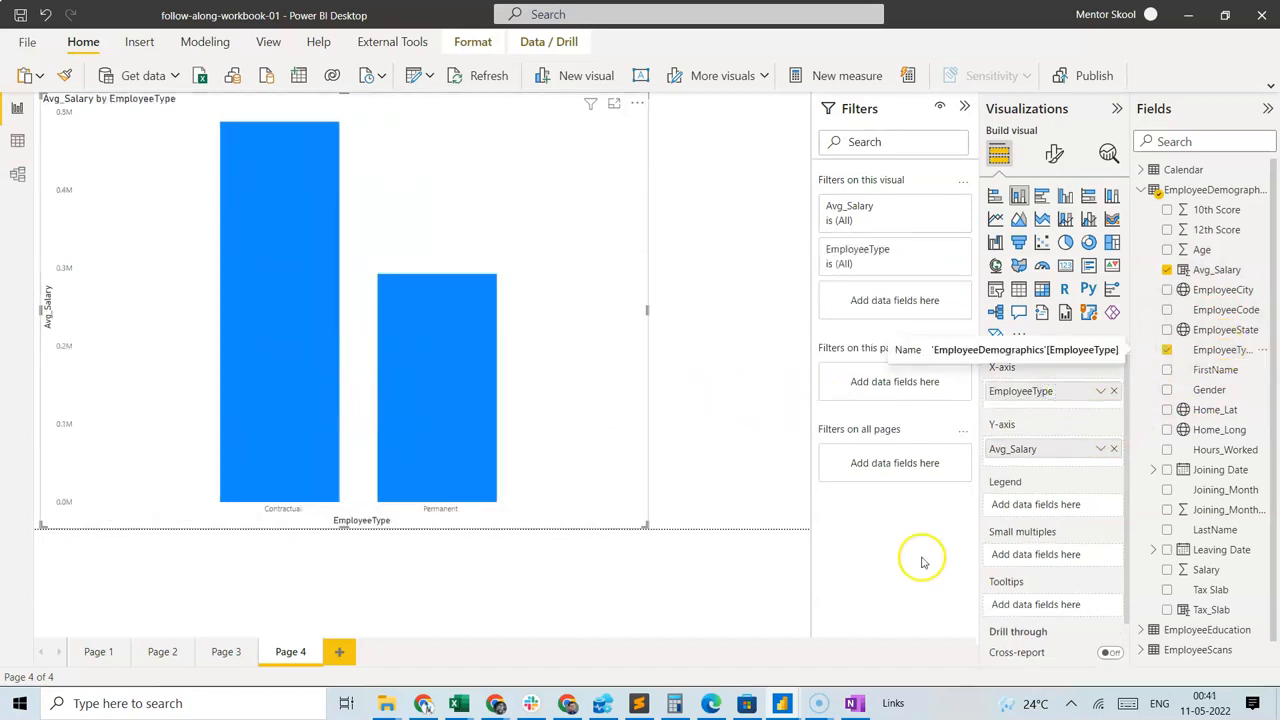
Set the chart's Avg_Salary aggregation to Average, compare the bars, and replace EmployeeType with Gender on the X-axis.
{"action": "left_click", "coordinate": [1100, 449]}
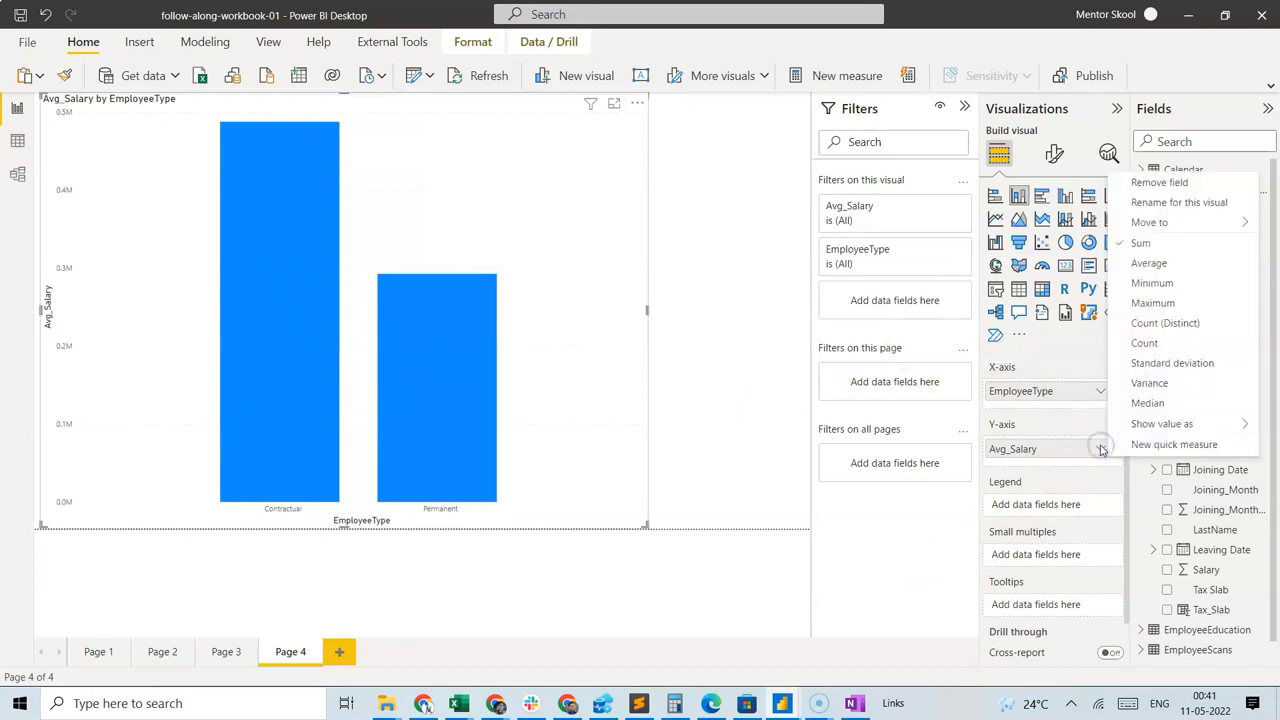
{"action": "left_click", "coordinate": [1150, 263]}
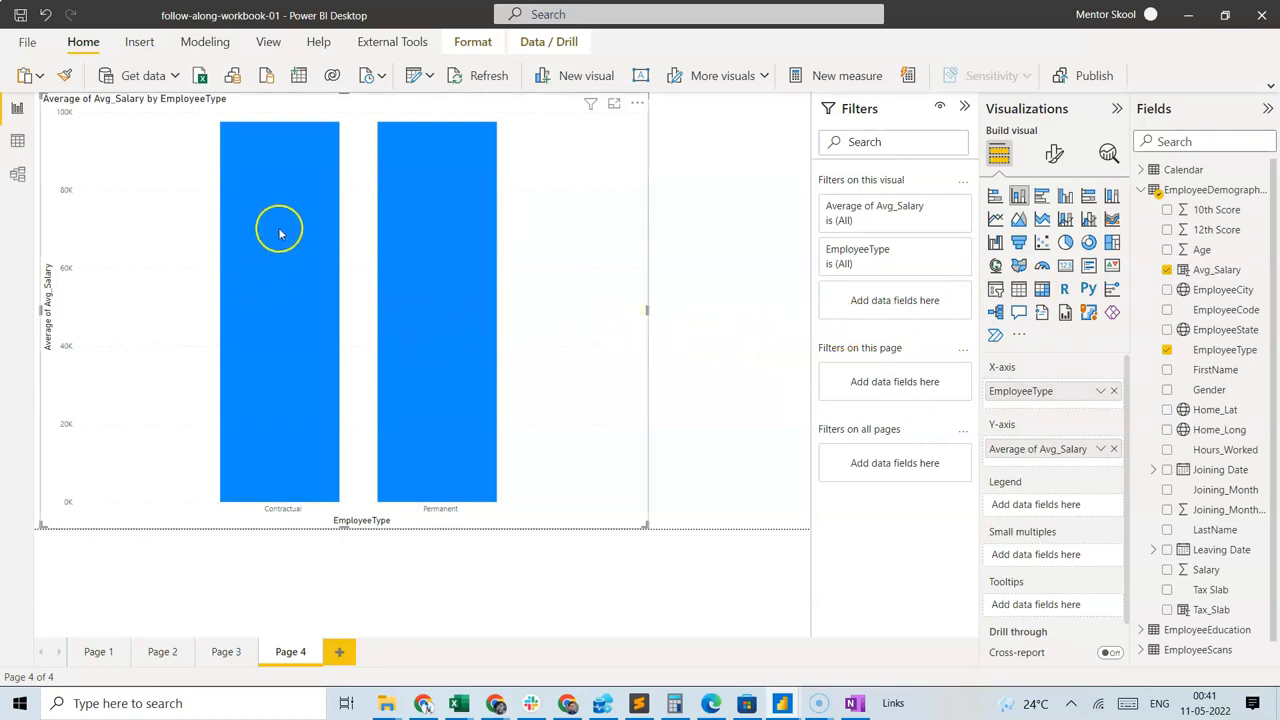
{"action": "mouse_move", "coordinate": [291, 253]}
{"action": "mouse_move", "coordinate": [434, 252]}
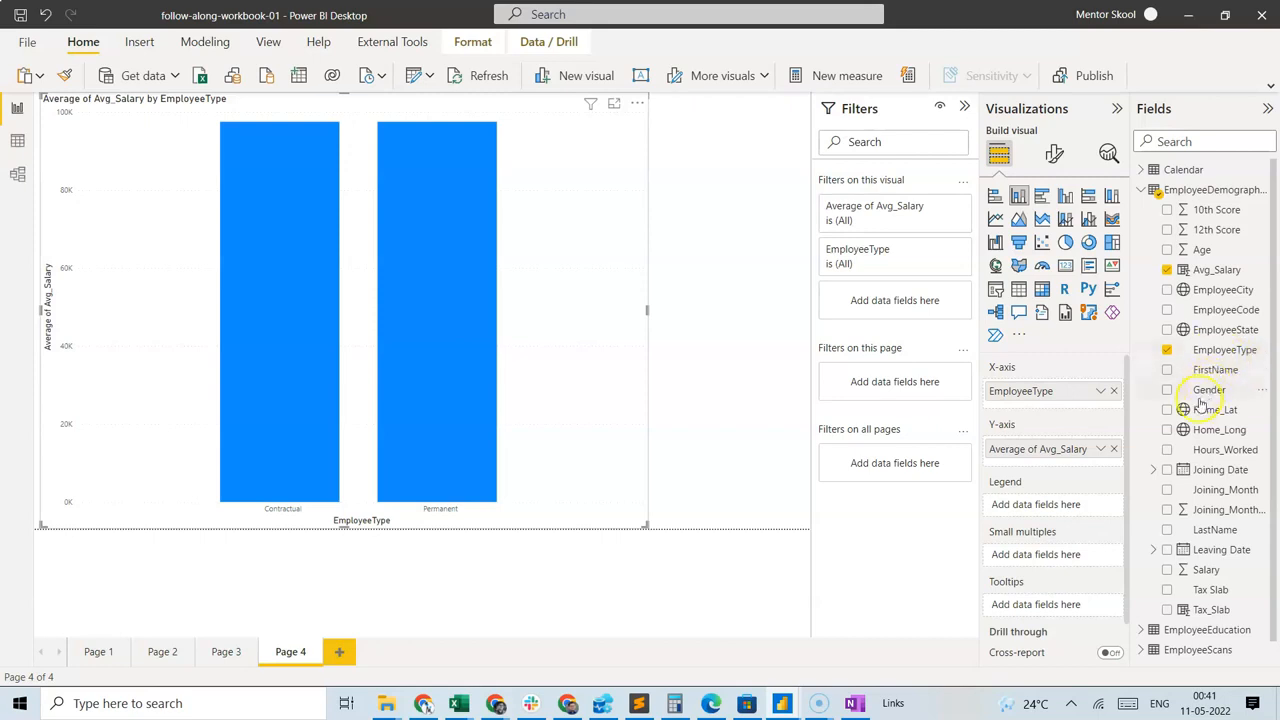
{"action": "left_click_drag", "start_coordinate": [1184, 393], "coordinate": [1045, 388]}
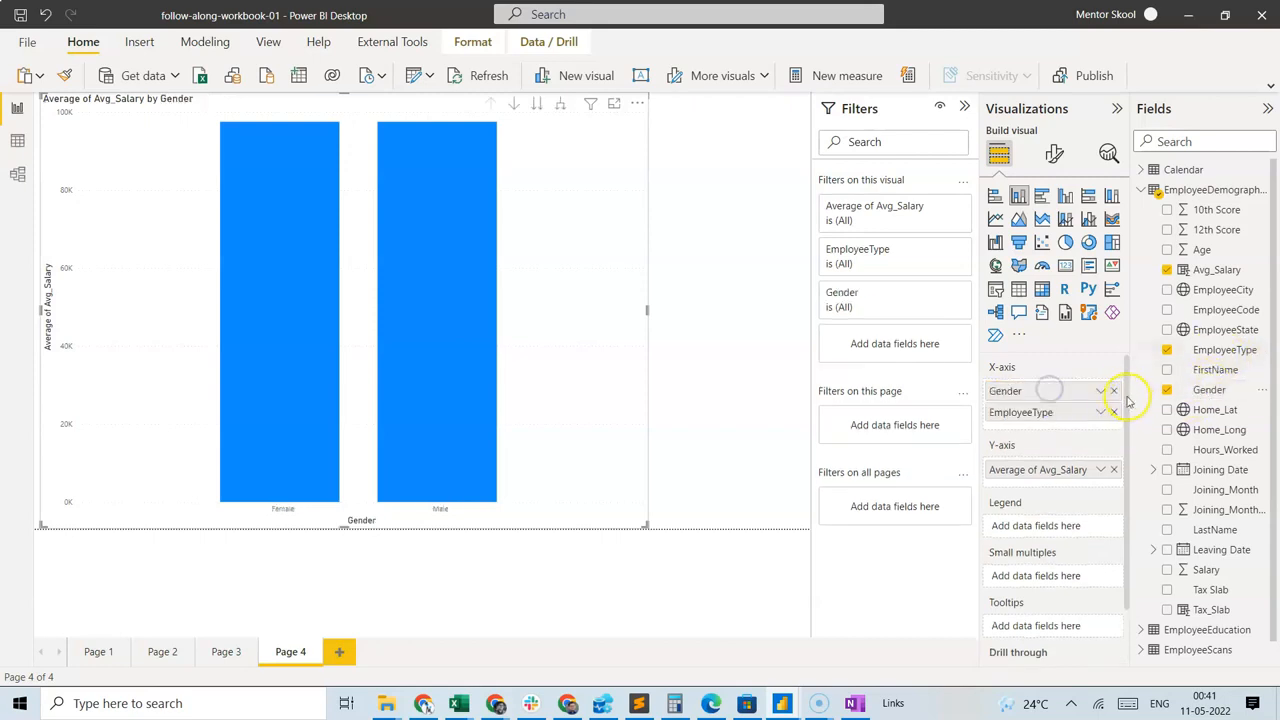
{"action": "left_click", "coordinate": [1112, 414]}
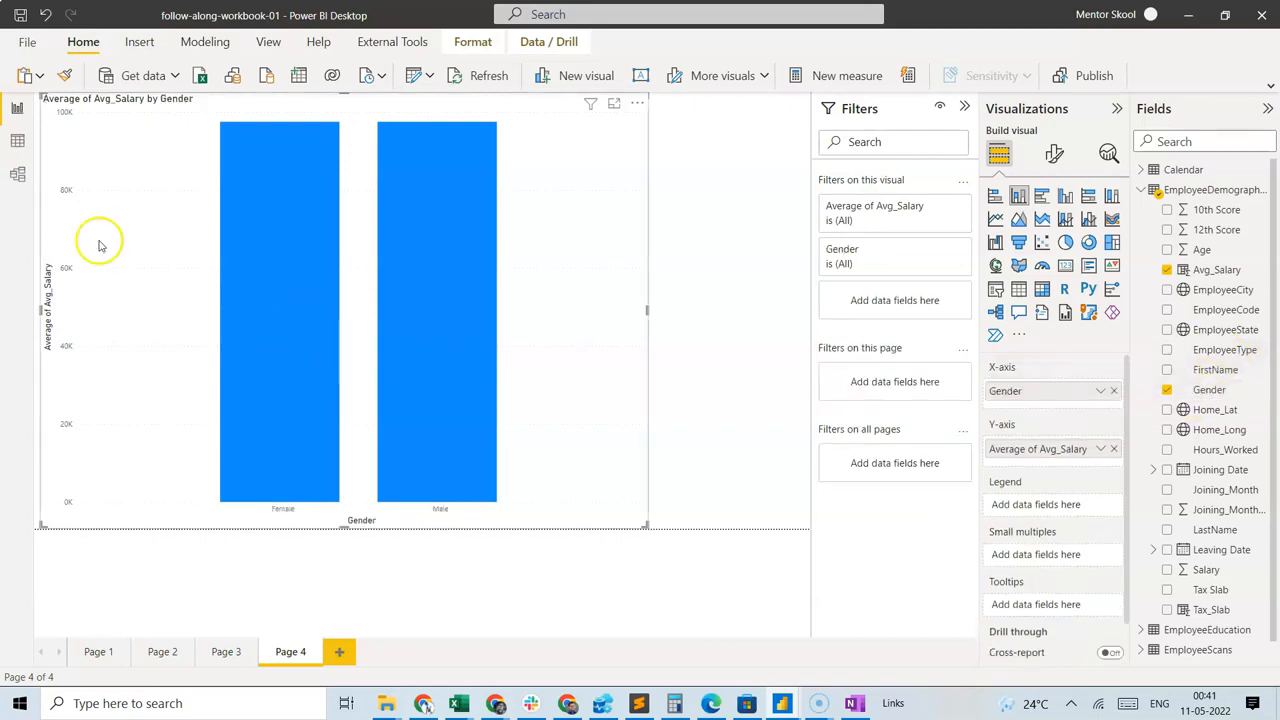
In the data view, delete the calculated column Avg_Salary from the EmployeeDemographics model.
{"action": "left_click", "coordinate": [17, 141]}
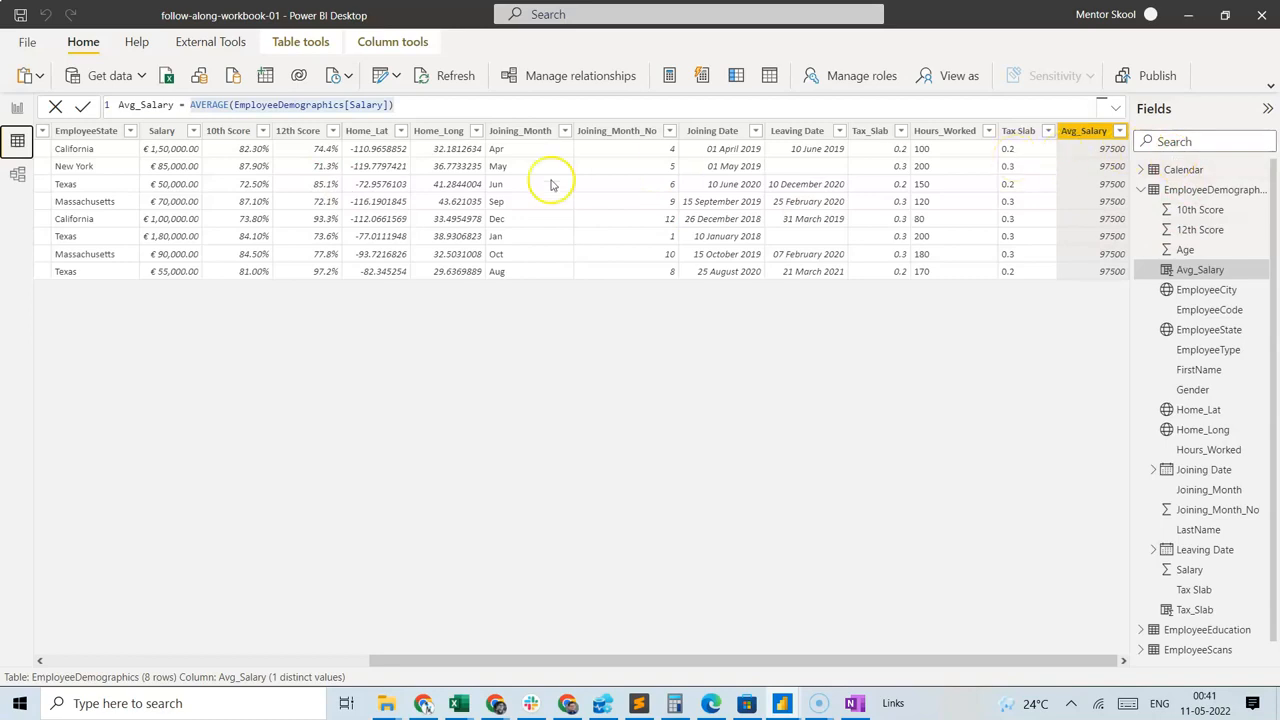
{"action": "right_click", "coordinate": [1215, 271]}
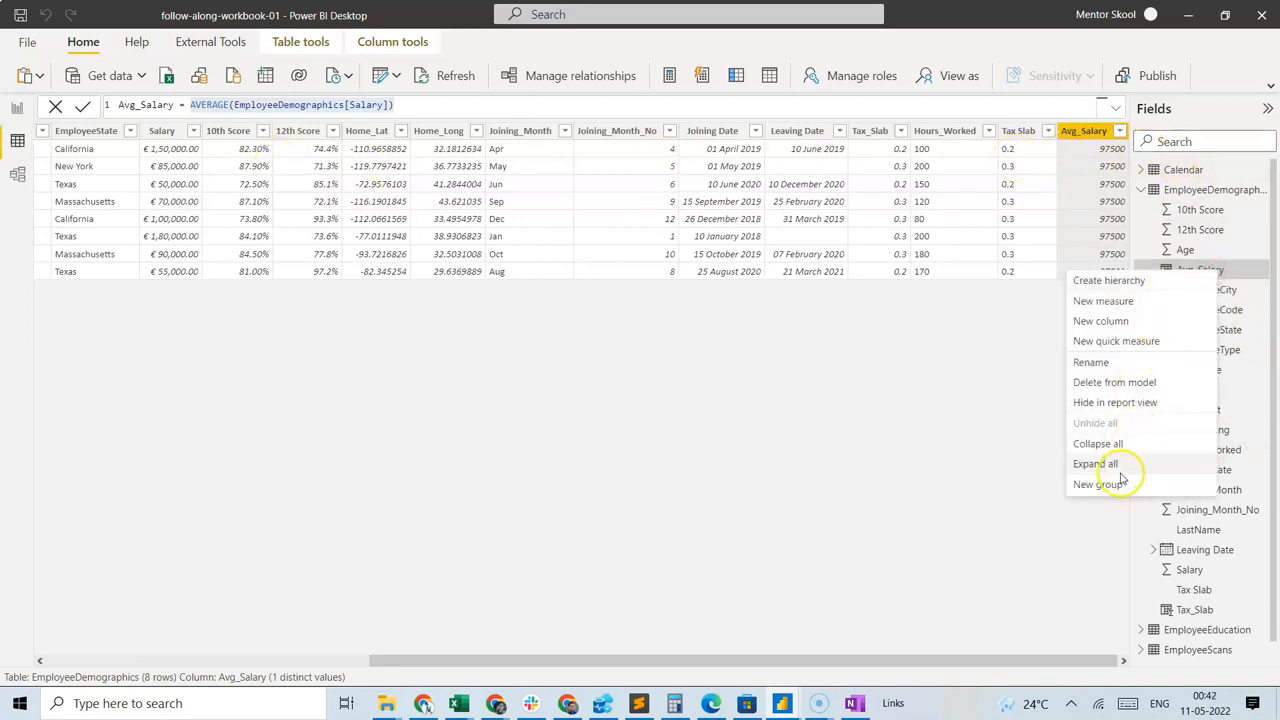
{"action": "left_click", "coordinate": [1114, 384]}
{"action": "left_click", "coordinate": [733, 385]}
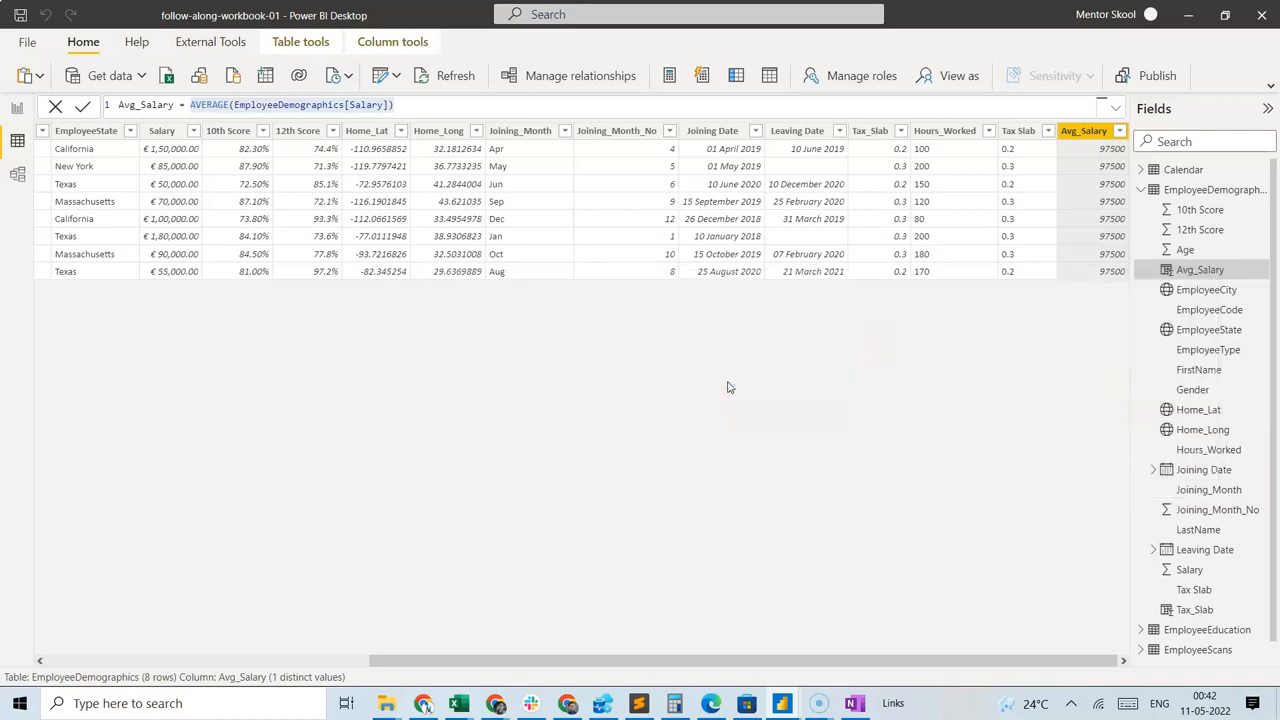
Create a measure in EmployeeDemographics defined as Avg_Salary = AVERAGE(EmployeeDemographics[Salary]) and look through the table's columns for it.
{"action": "left_click", "coordinate": [598, 93]}
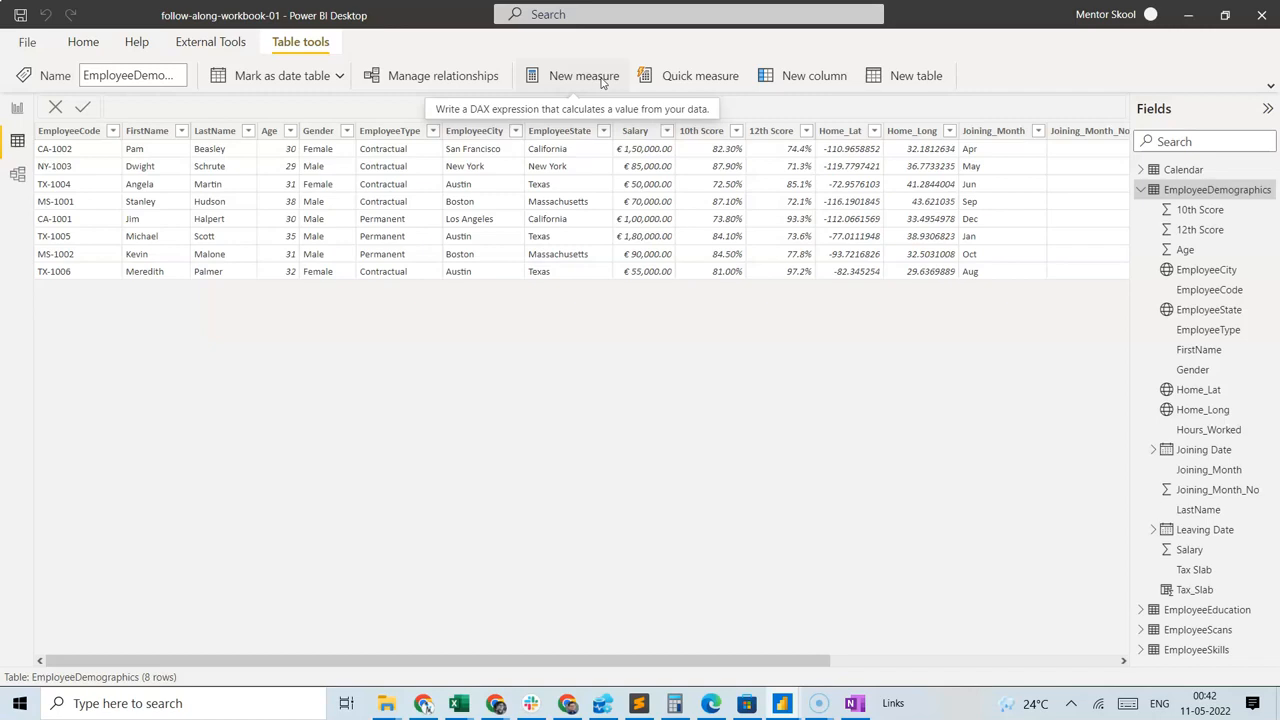
{"action": "left_click", "coordinate": [603, 83]}
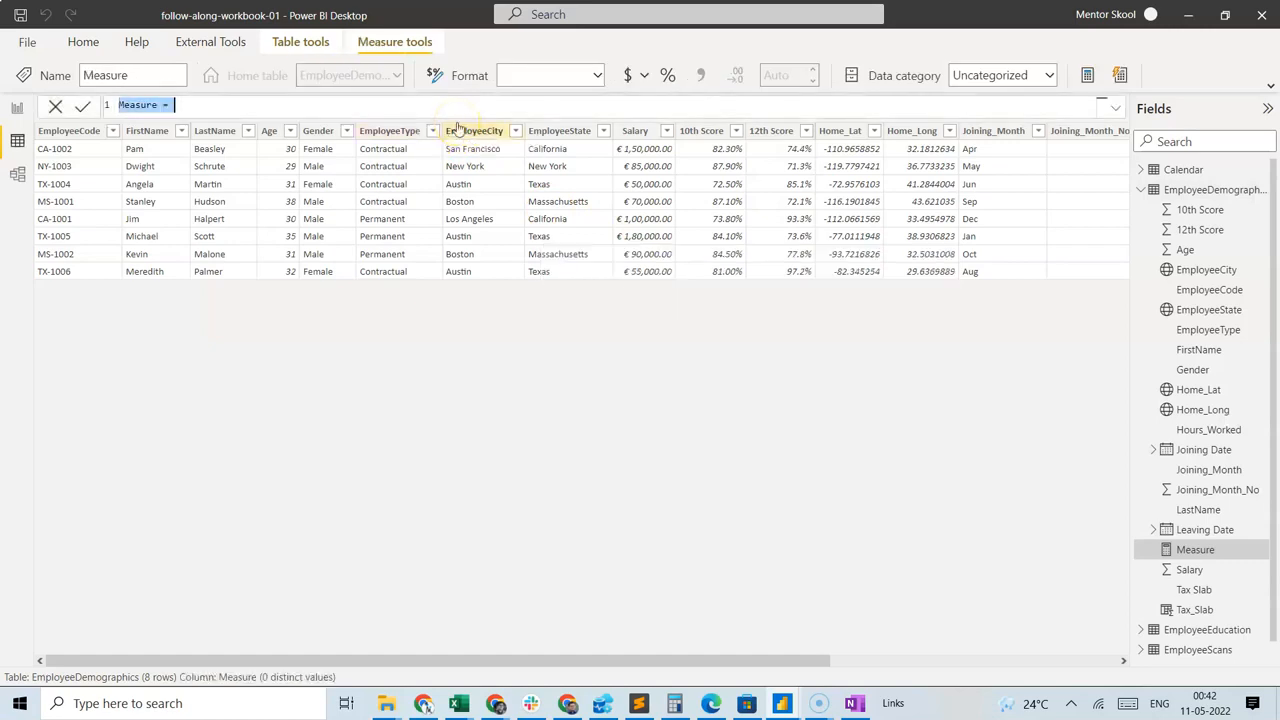
{"action": "type", "text": "Aver"}
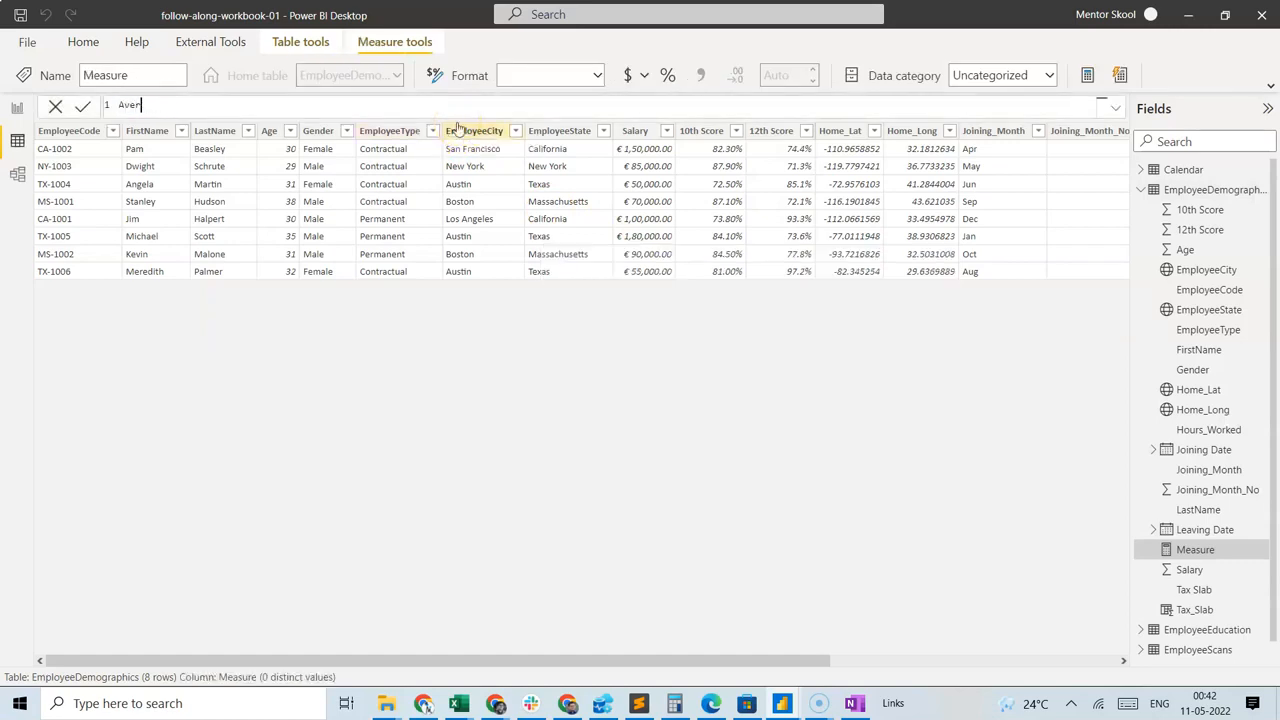
{"action": "type", "text": "_Salary = AVERAGE("}
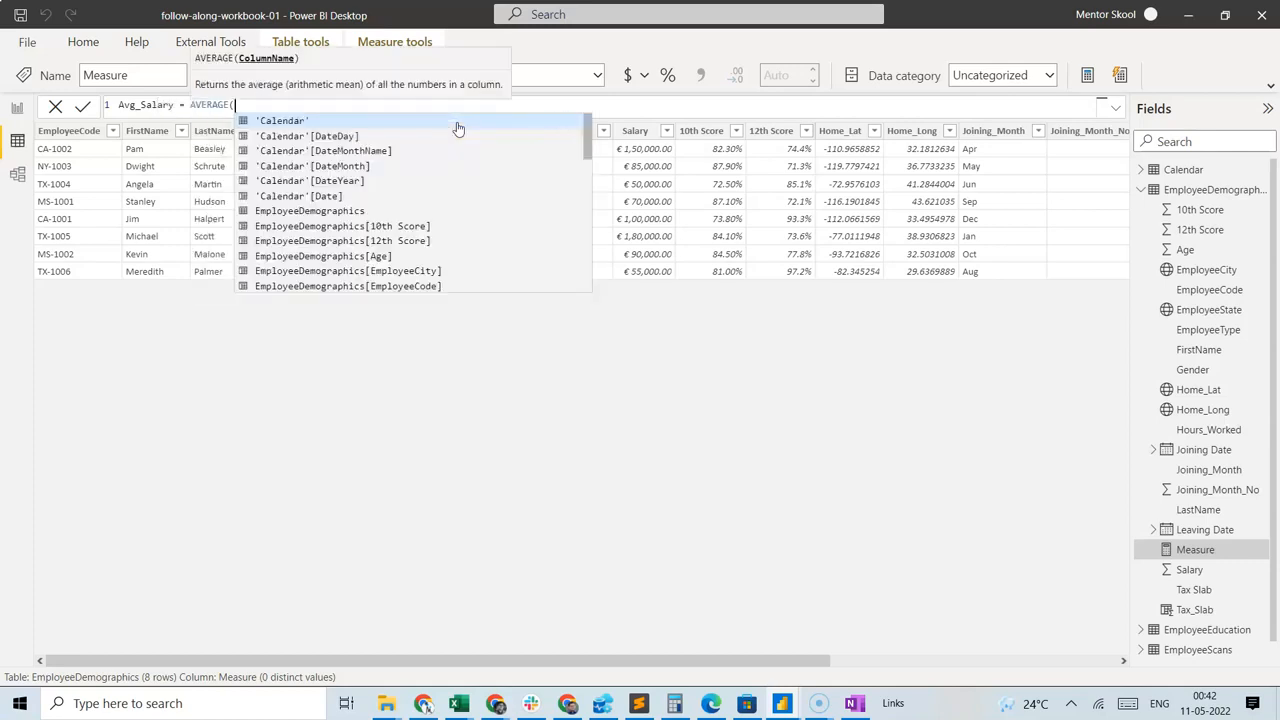
{"action": "type", "text": "EmployeeDemographics[Salary])"}
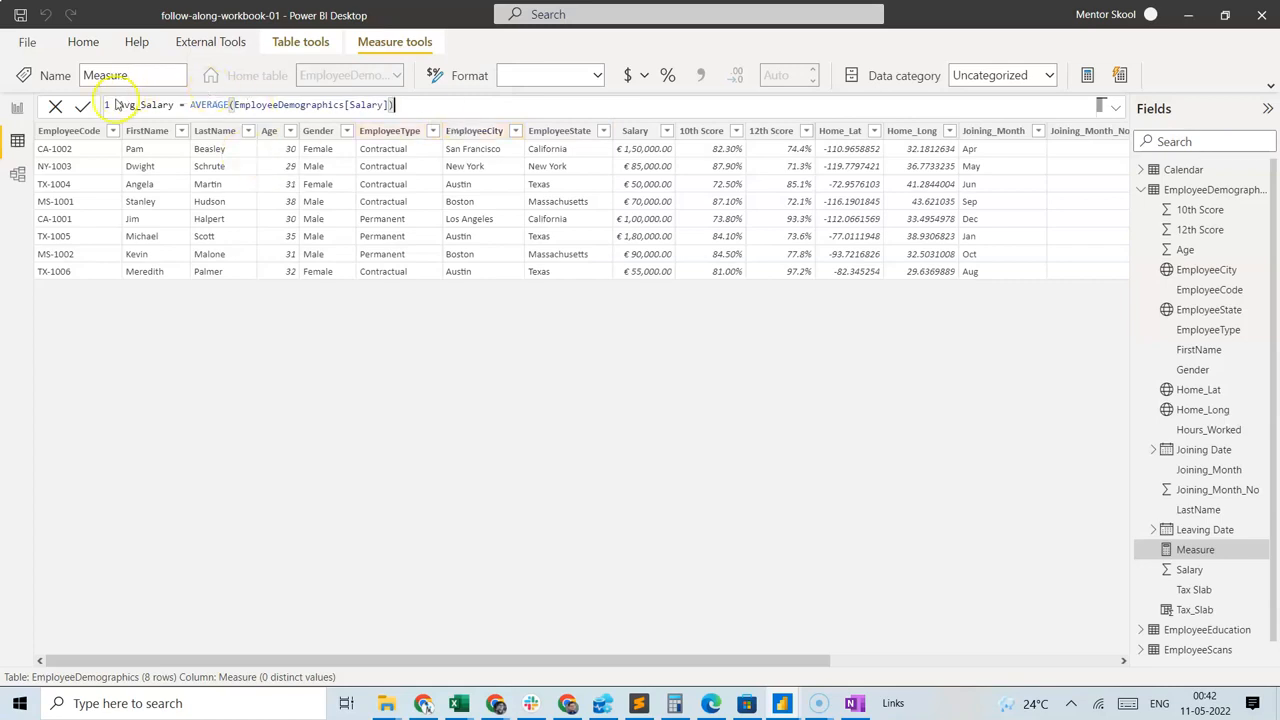
{"action": "left_click", "coordinate": [83, 106]}
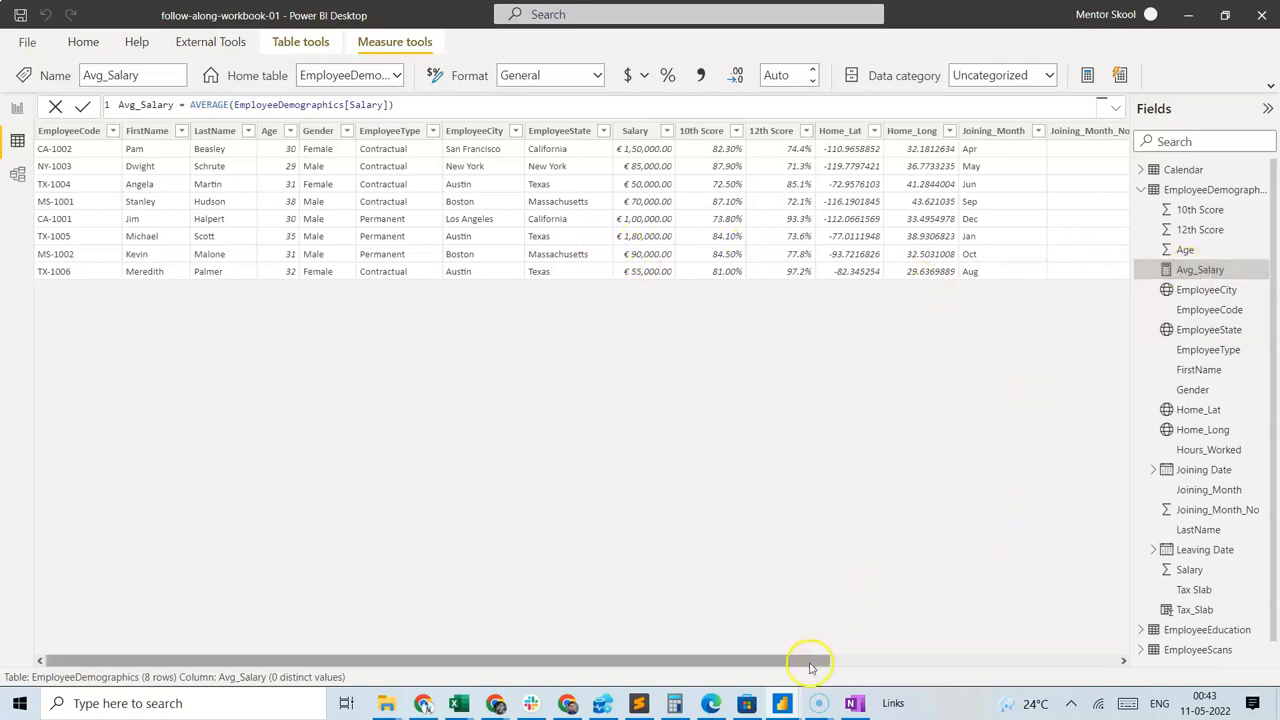
{"action": "left_click_drag", "start_coordinate": [810, 665], "coordinate": [1100, 662]}
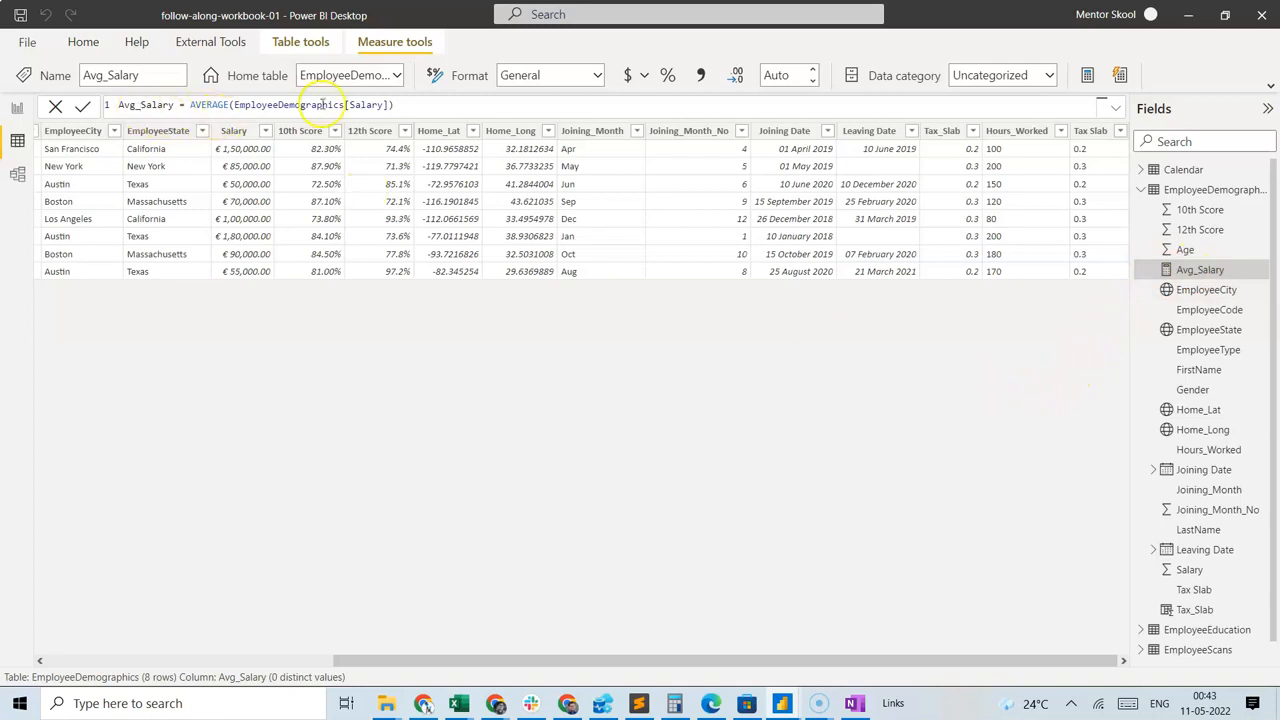
In the report's column chart, replace the invalid Y-axis field with the Avg_Salary measure and inspect the average for each gender.
{"action": "left_click", "coordinate": [17, 107]}
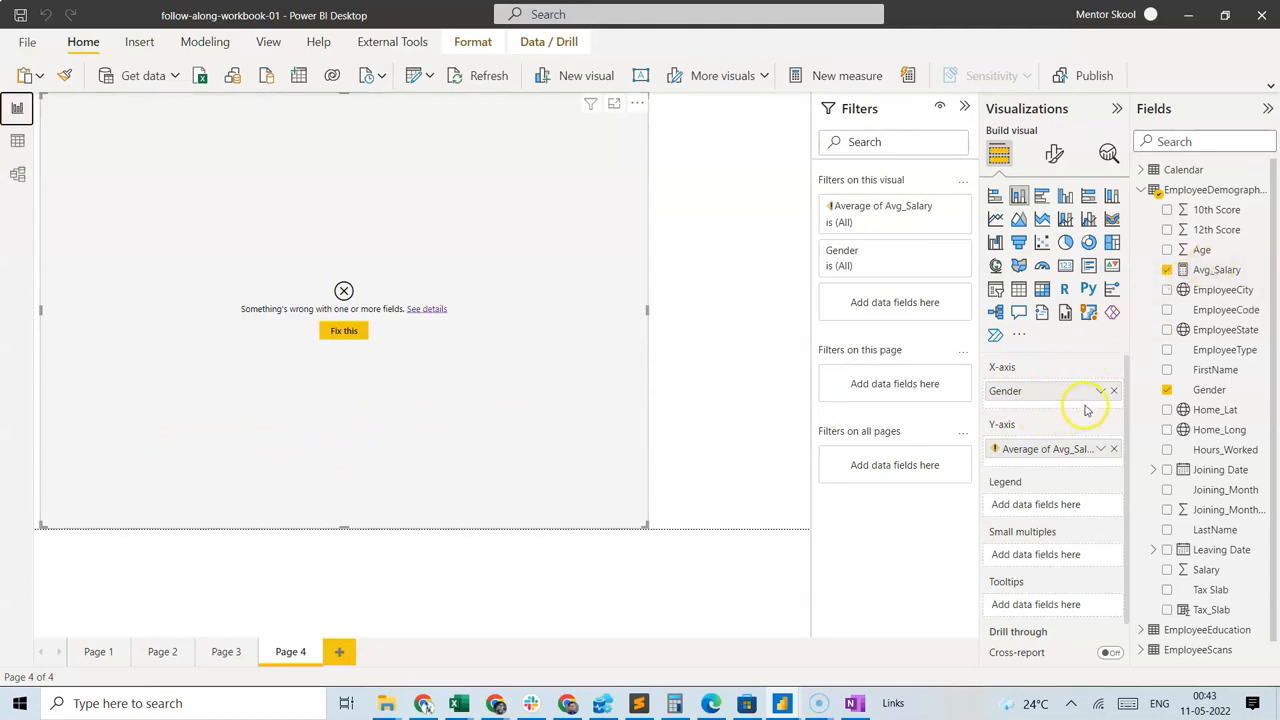
{"action": "left_click", "coordinate": [1114, 449]}
{"action": "left_click_drag", "start_coordinate": [1224, 270], "coordinate": [1058, 449]}
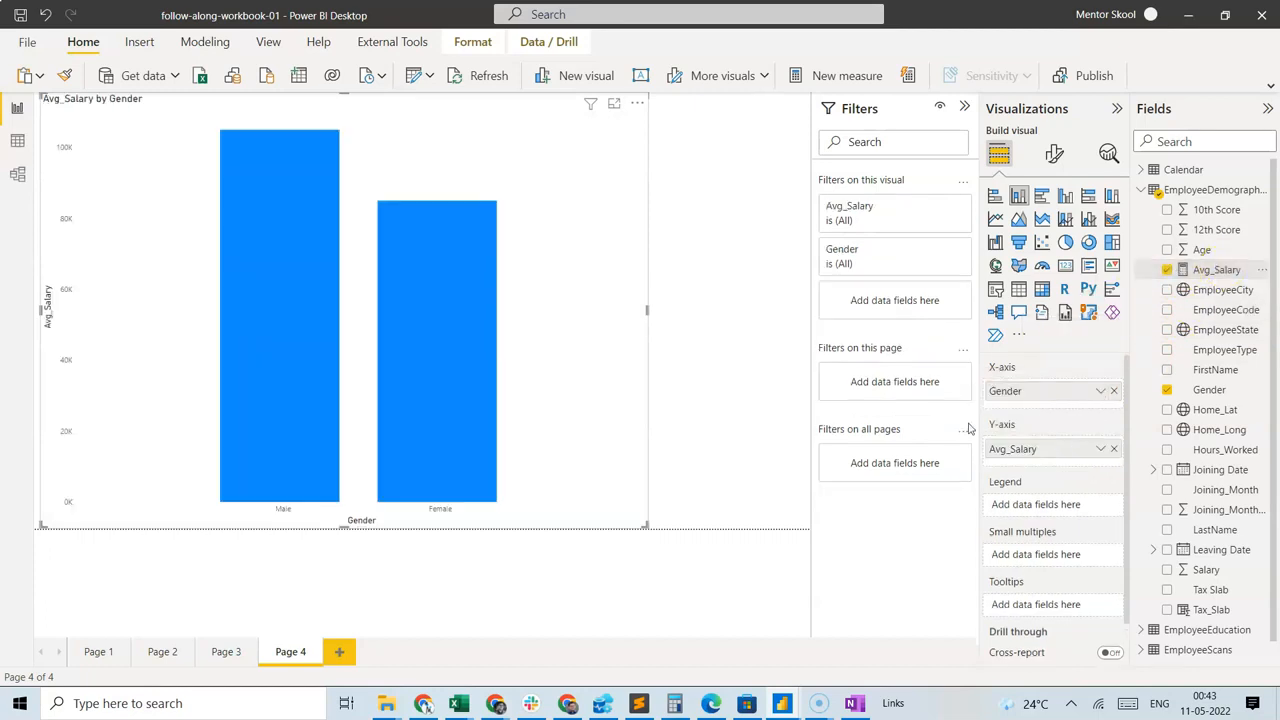
{"action": "mouse_move", "coordinate": [297, 342]}
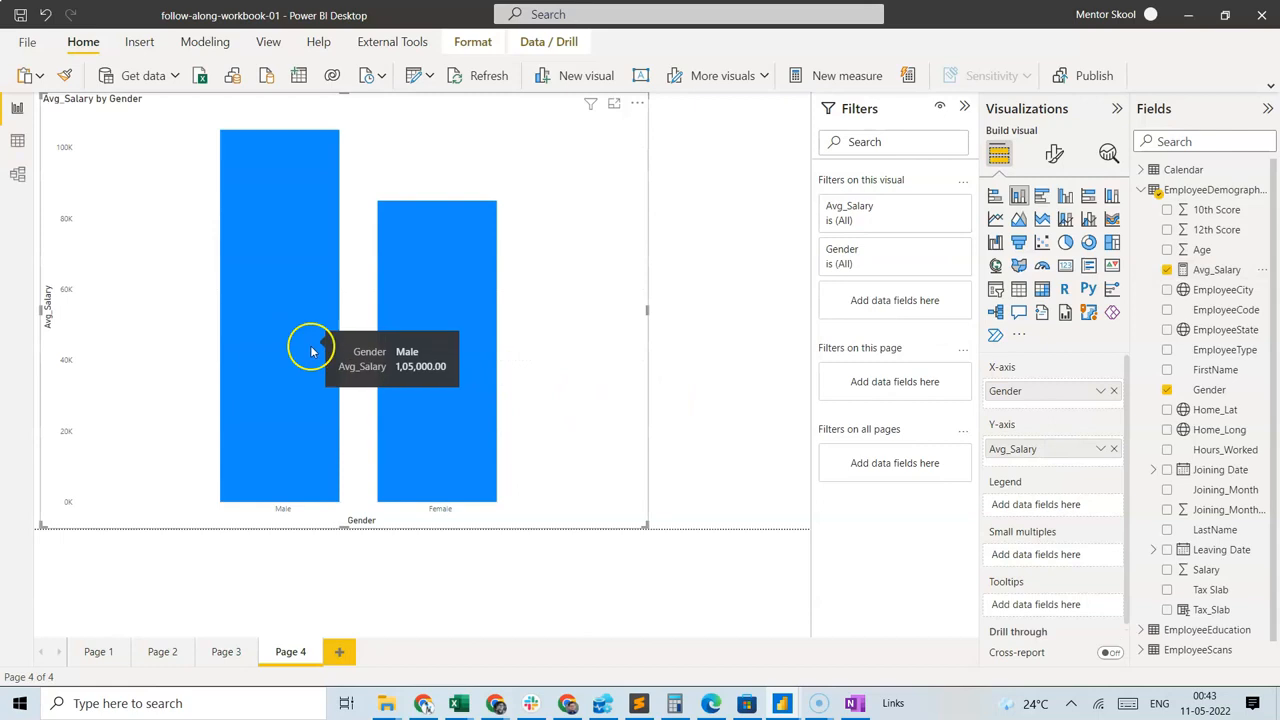
{"action": "mouse_move", "coordinate": [423, 392]}
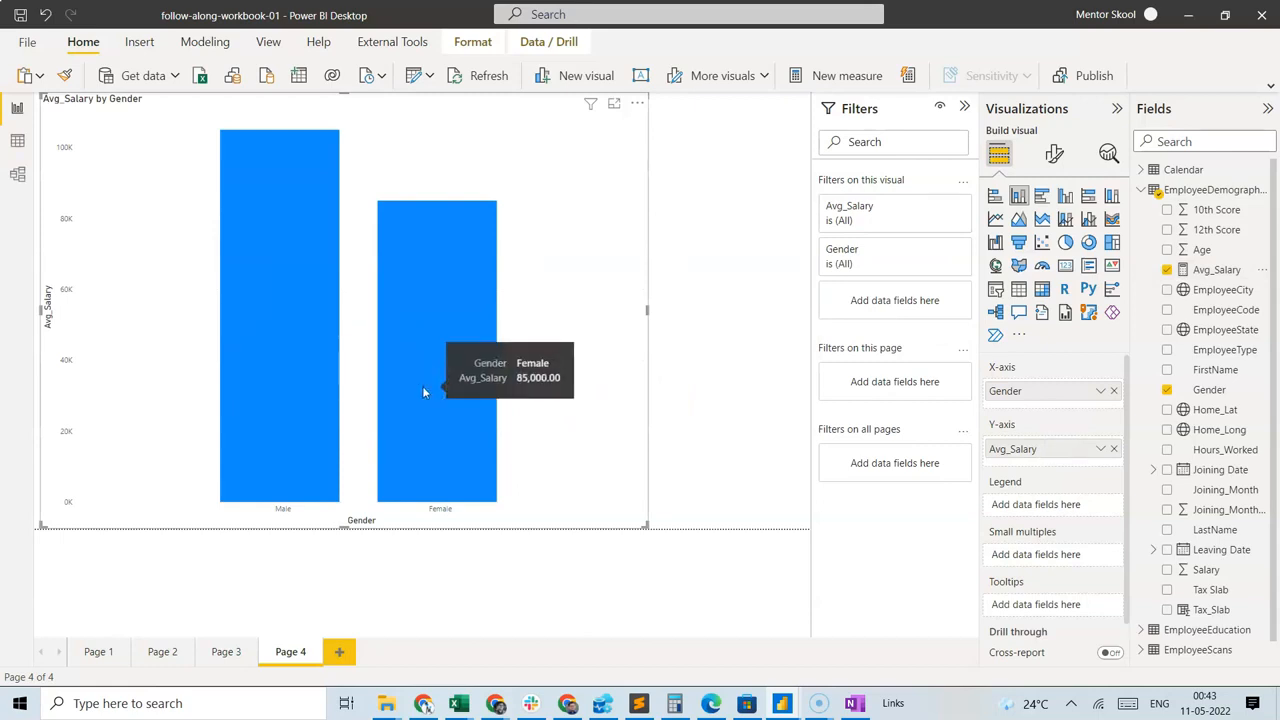
{"action": "mouse_move", "coordinate": [281, 292]}
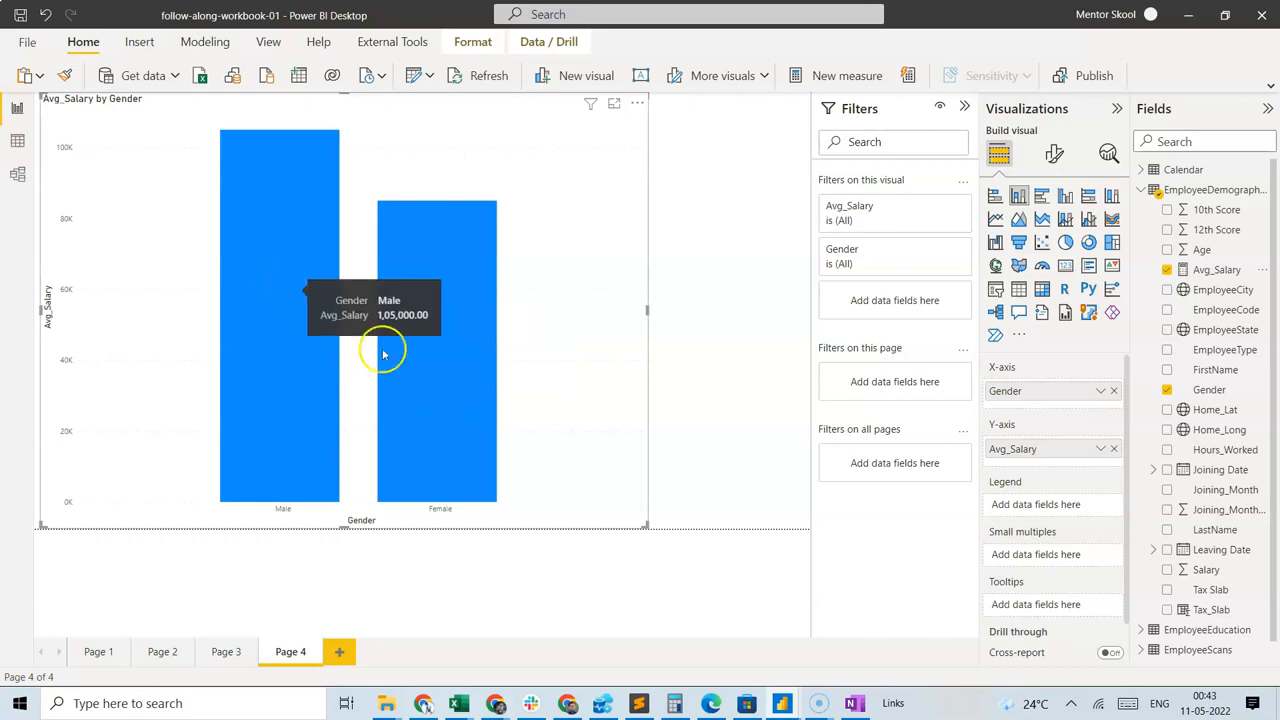
{"action": "mouse_move", "coordinate": [406, 362]}
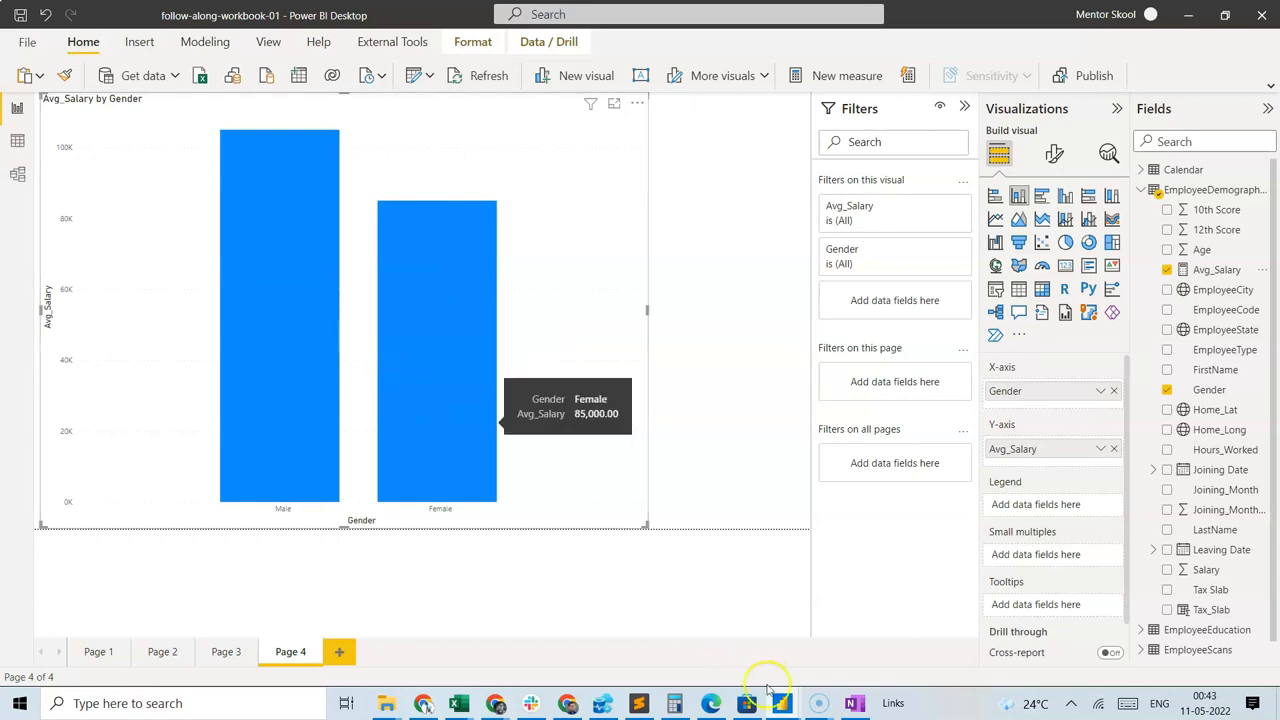
Switch to employee-data.xlsx in Excel and replace EmployeeState with EmployeeType as the row field of the Sheet2 PivotTable.
{"action": "mouse_move", "coordinate": [457, 705]}
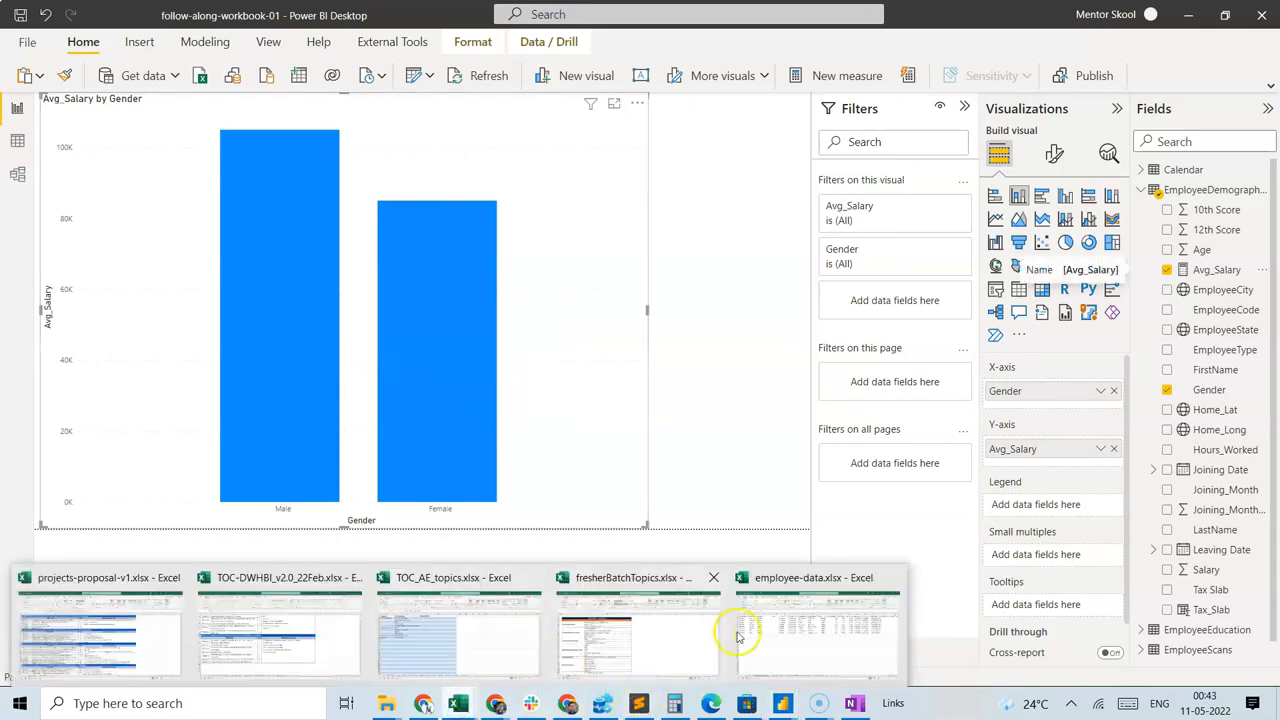
{"action": "left_click", "coordinate": [782, 625]}
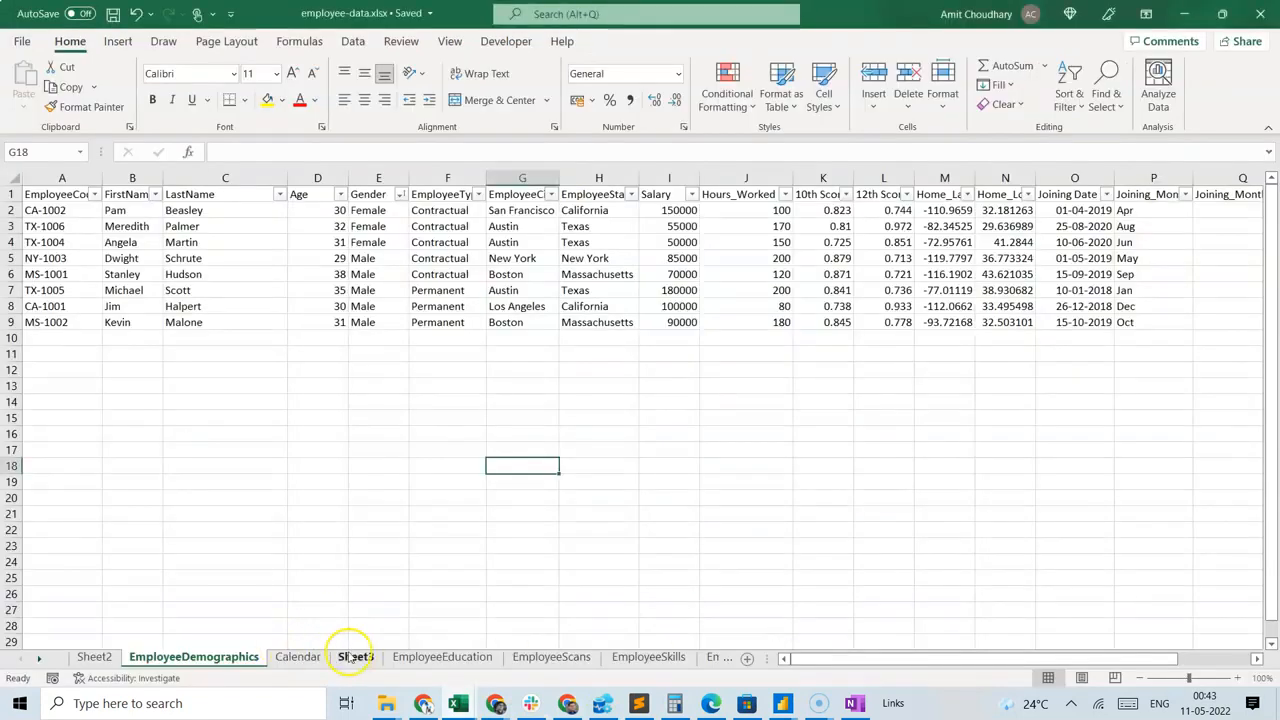
{"action": "left_click", "coordinate": [95, 657]}
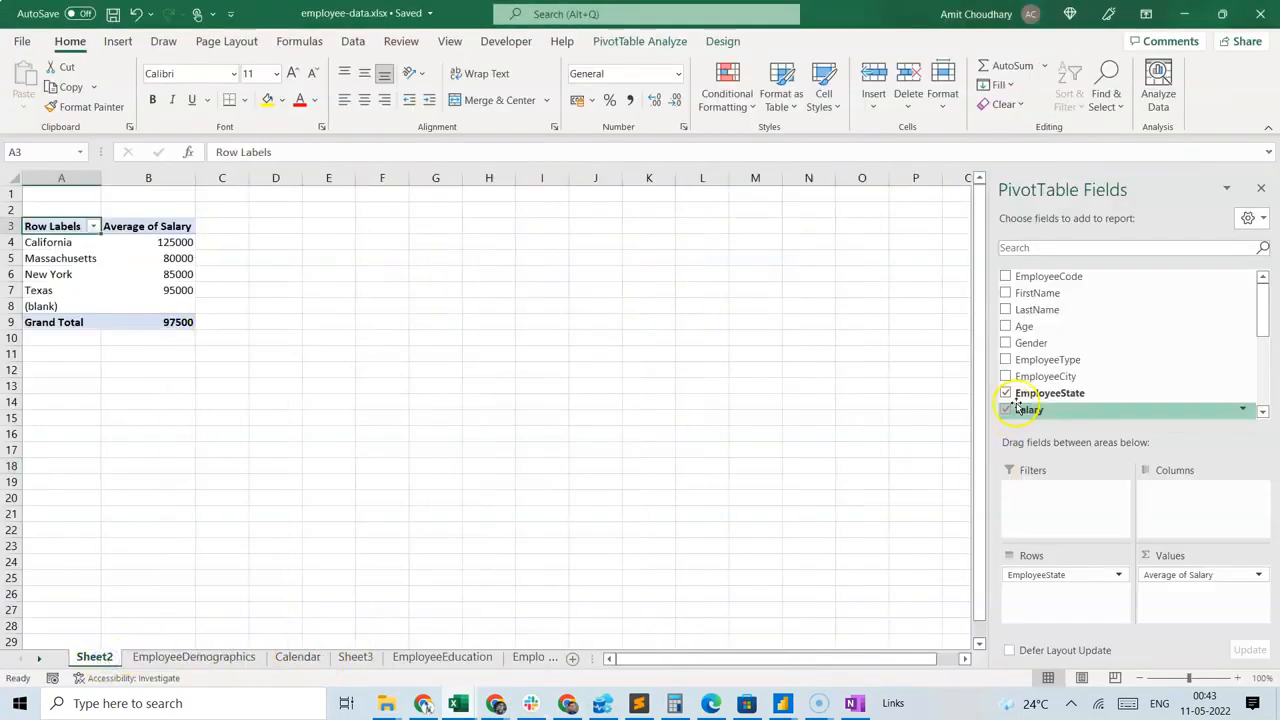
{"action": "left_click_drag", "start_coordinate": [1086, 577], "coordinate": [899, 542]}
{"action": "left_click_drag", "start_coordinate": [1078, 381], "coordinate": [850, 535]}
{"action": "left_click_drag", "start_coordinate": [1104, 343], "coordinate": [793, 527]}
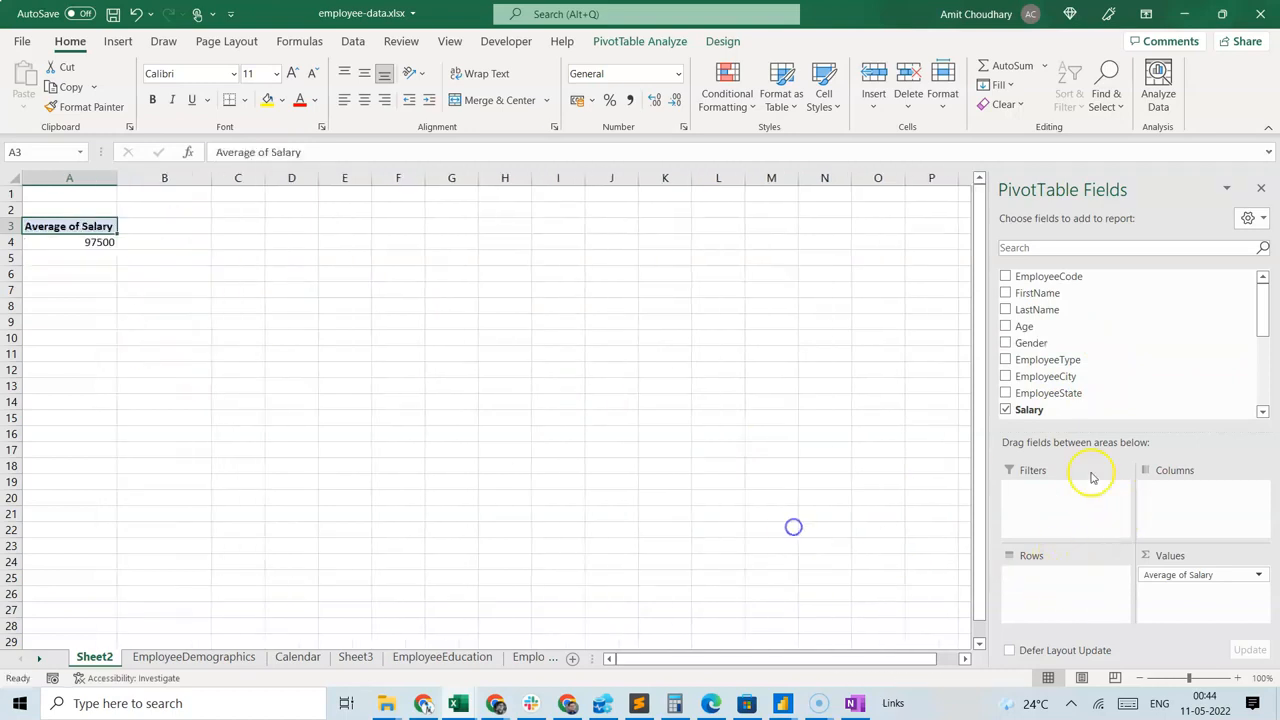
{"action": "left_click_drag", "start_coordinate": [1088, 360], "coordinate": [1063, 584]}
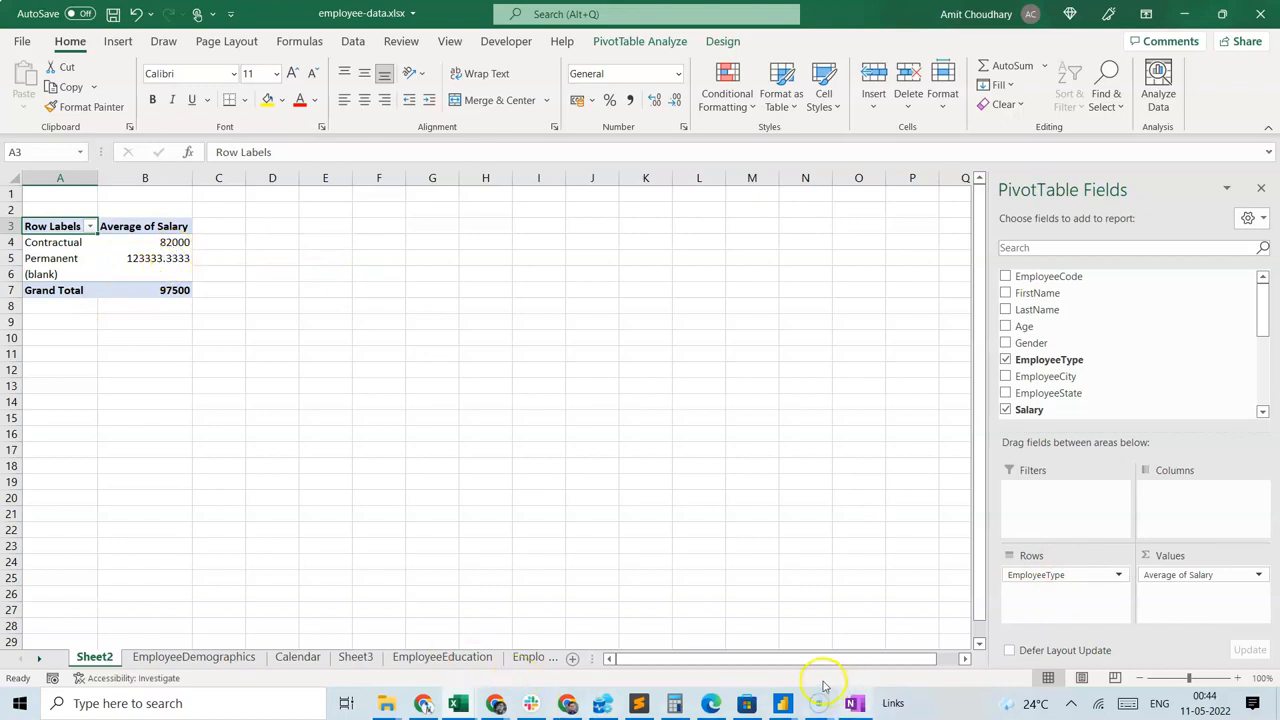
Switch back to the Power BI report, replace Gender with EmployeeType on the chart's X-axis, and inspect the Permanent bar.
{"action": "mouse_move", "coordinate": [782, 703]}
{"action": "left_click", "coordinate": [828, 650]}
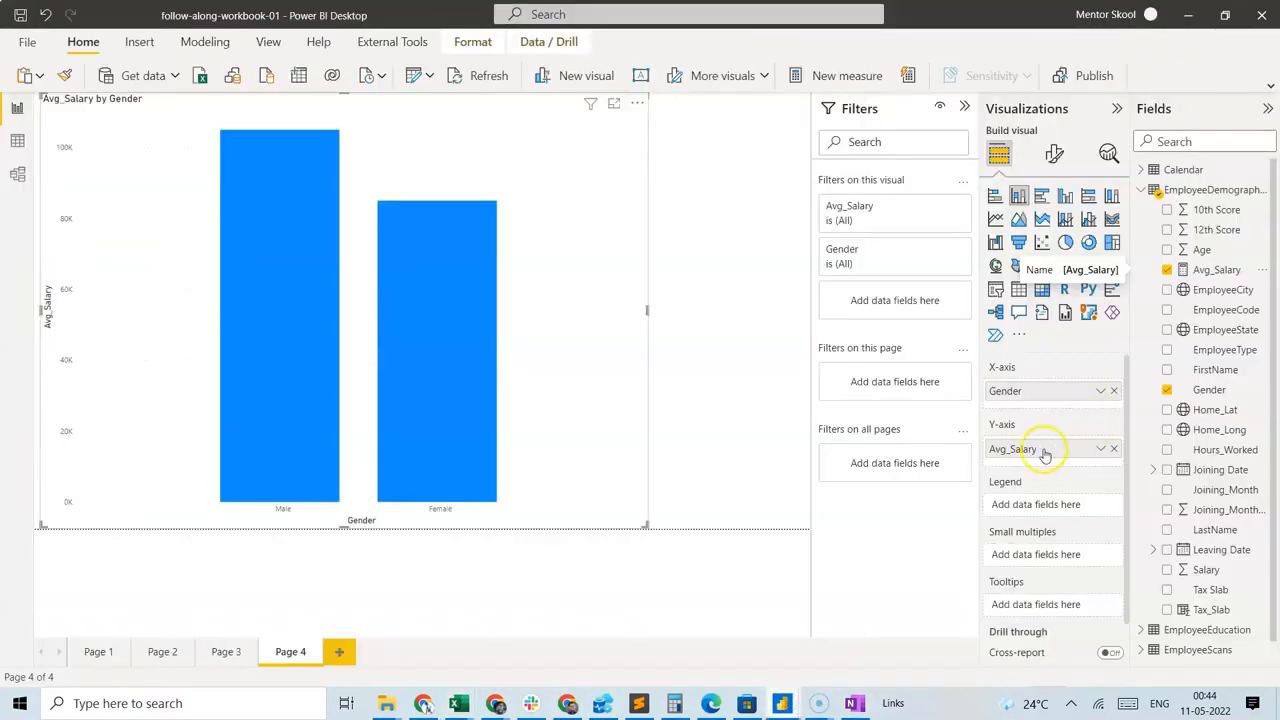
{"action": "left_click", "coordinate": [1114, 390]}
{"action": "left_click_drag", "start_coordinate": [1222, 349], "coordinate": [1055, 393]}
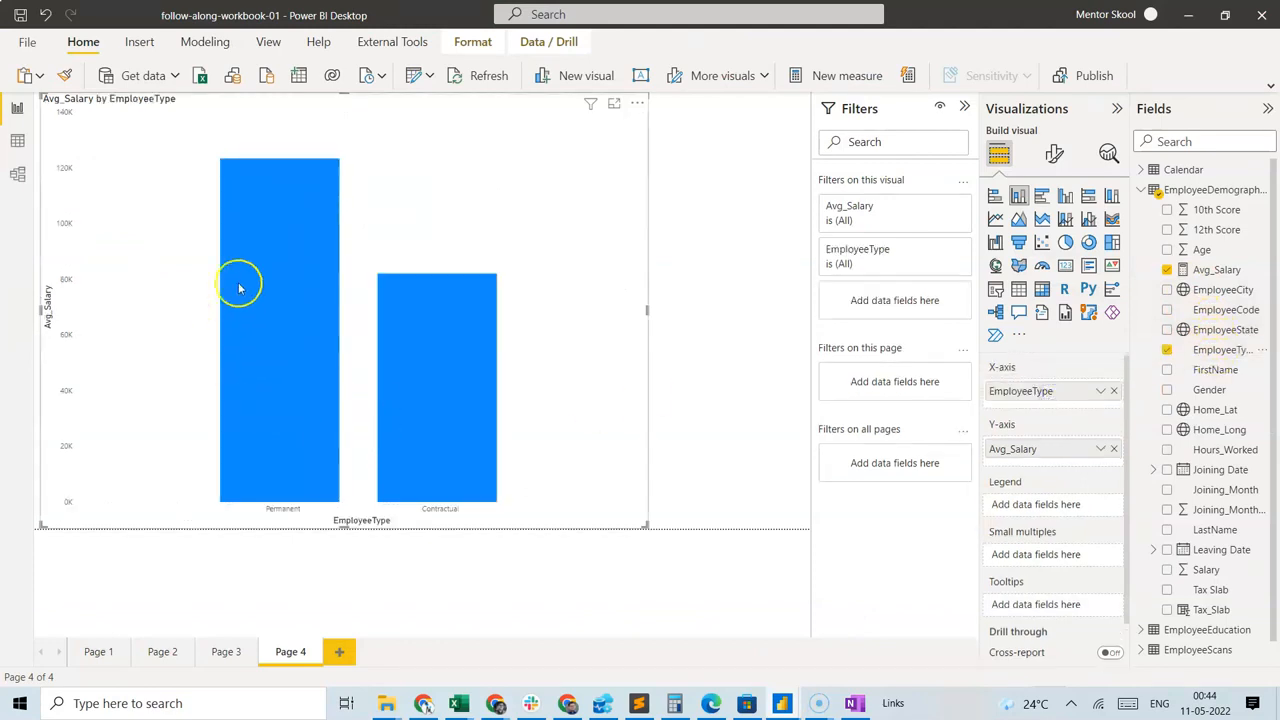
{"action": "mouse_move", "coordinate": [253, 268]}
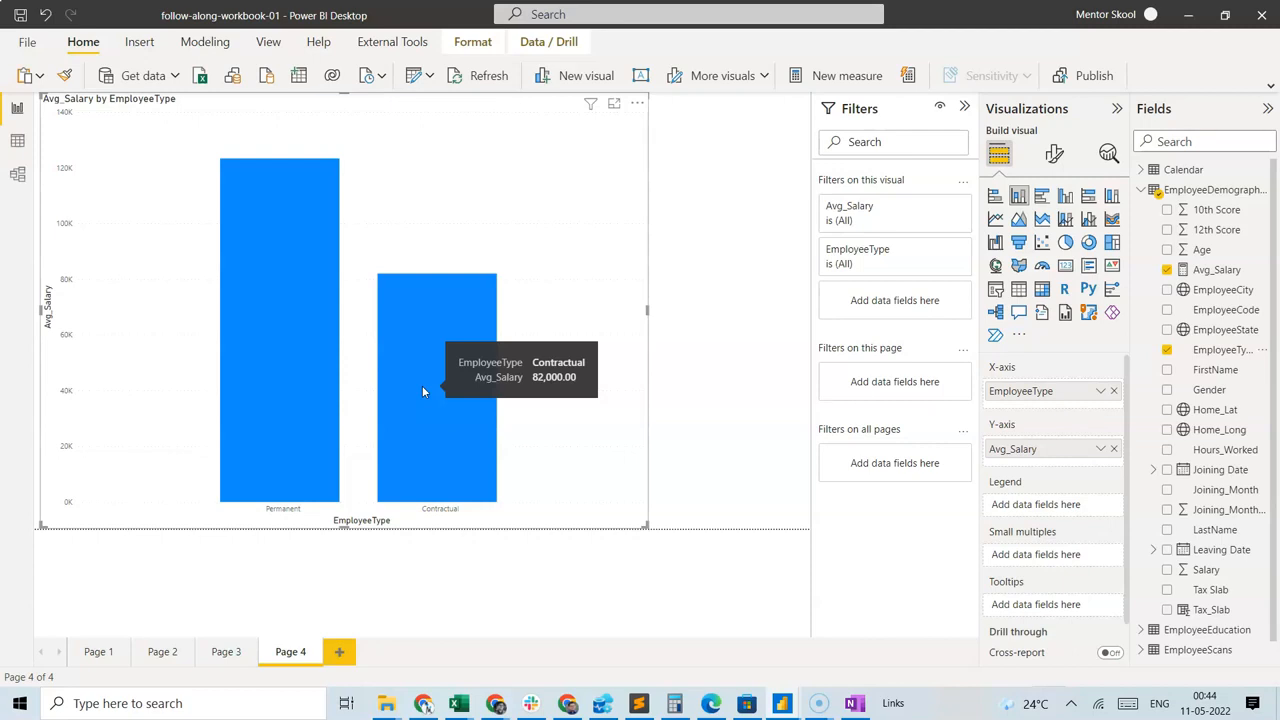
Replace EmployeeType with EmployeeState on the chart's X-axis and inspect the average salary for California.
{"action": "left_click", "coordinate": [1114, 391]}
{"action": "left_click_drag", "start_coordinate": [1240, 330], "coordinate": [1055, 393]}
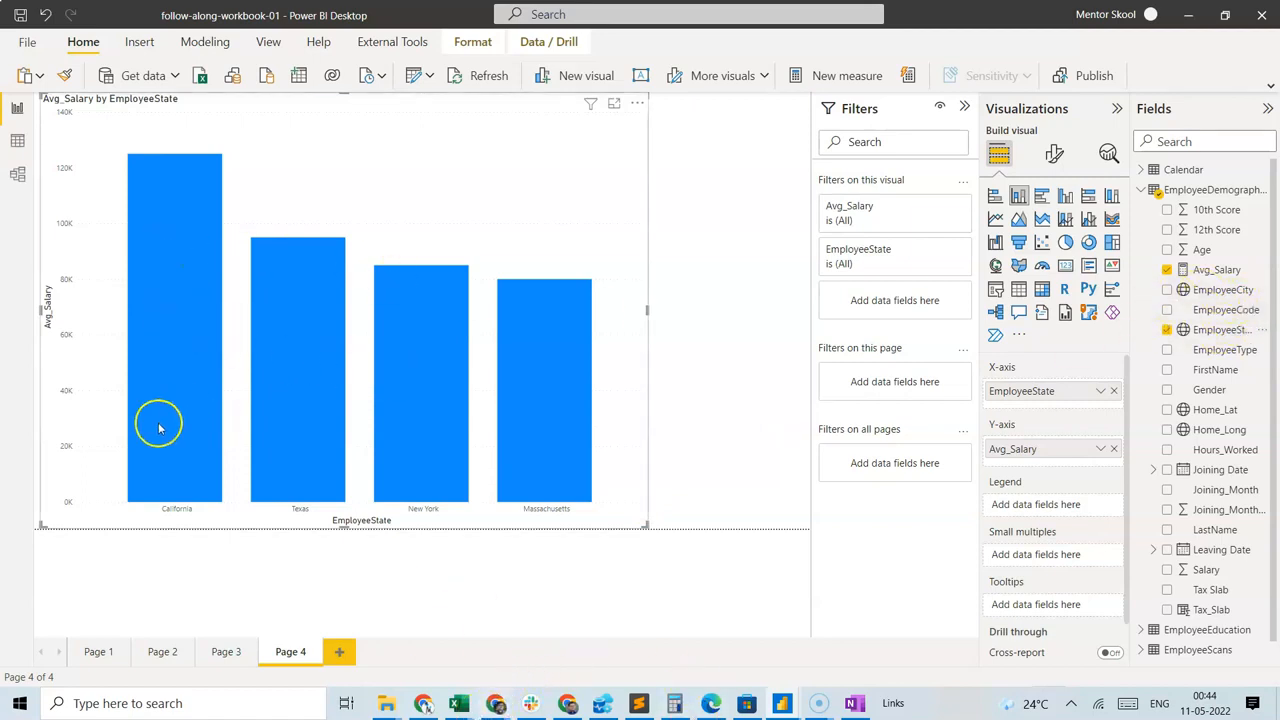
{"action": "mouse_move", "coordinate": [181, 486]}
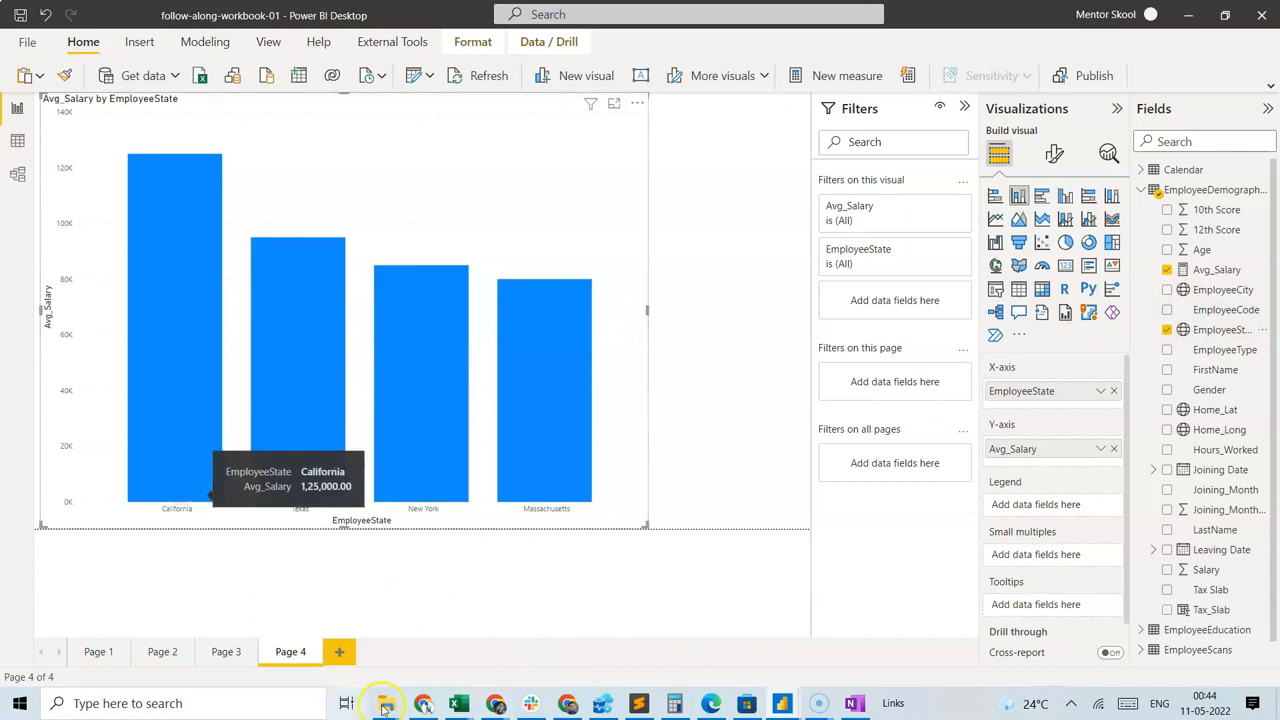
Switch to employee-data.xlsx in Excel and filter the EmployeeDemographics sheet's EmployeeState column to California only.
{"action": "mouse_move", "coordinate": [459, 703]}
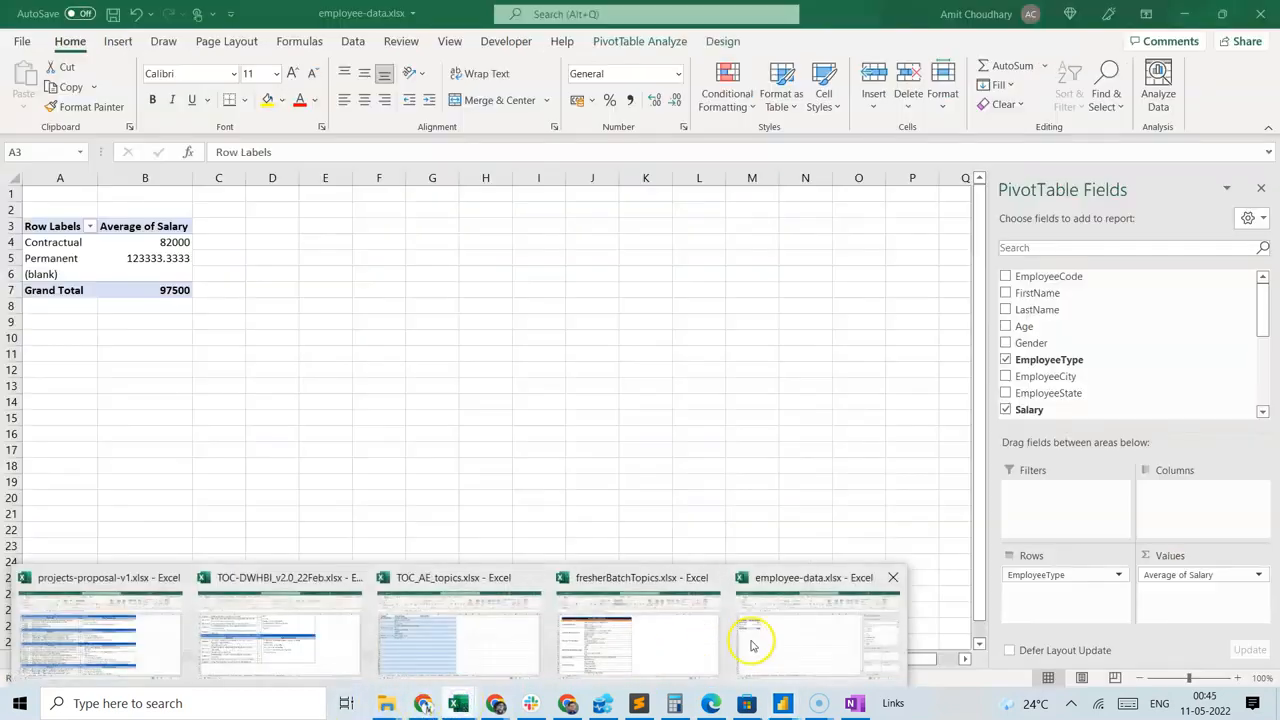
{"action": "left_click", "coordinate": [749, 643]}
{"action": "left_click", "coordinate": [205, 658]}
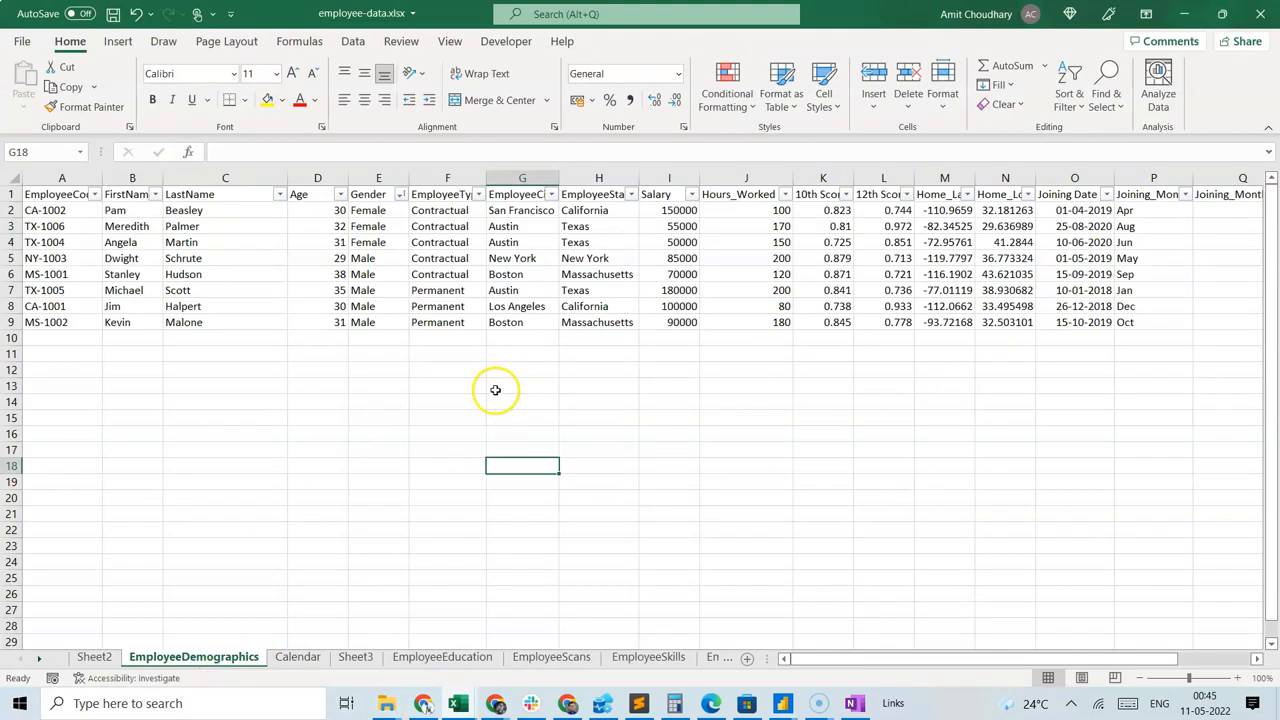
{"action": "left_click", "coordinate": [631, 194]}
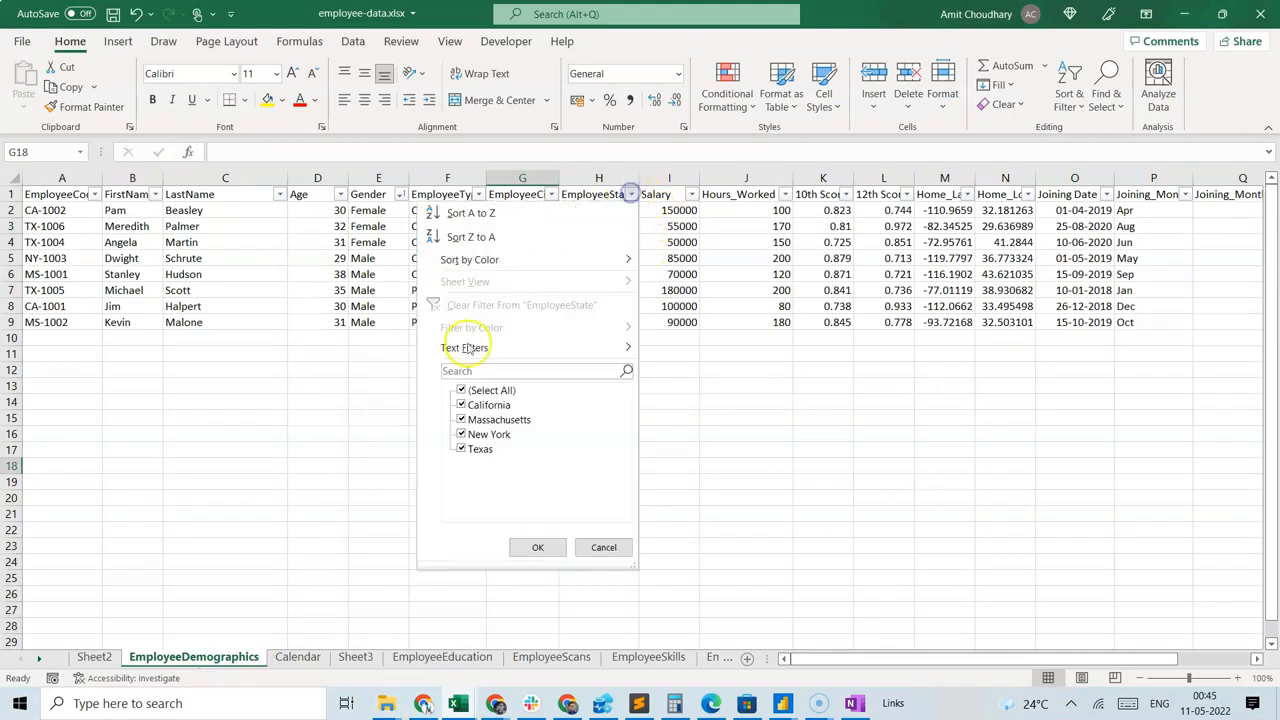
{"action": "left_click", "coordinate": [474, 404]}
{"action": "left_click", "coordinate": [485, 390]}
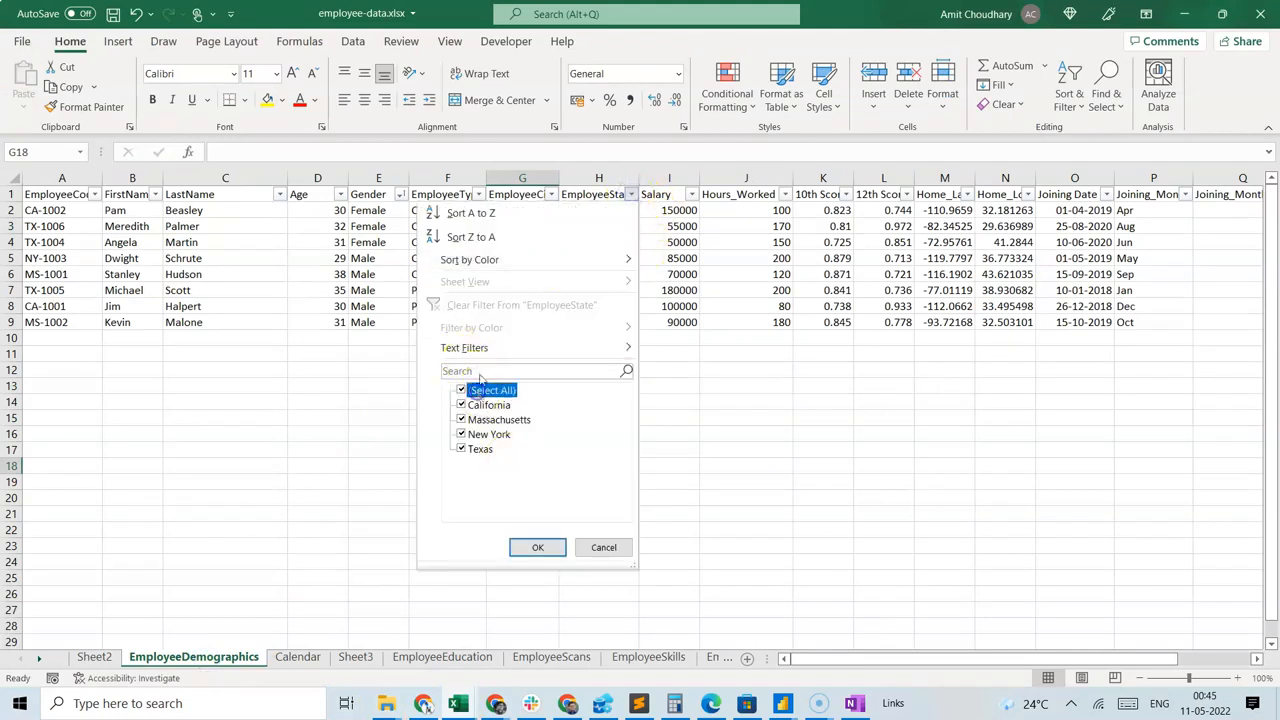
{"action": "left_click", "coordinate": [491, 390]}
{"action": "left_click", "coordinate": [482, 404]}
{"action": "left_click", "coordinate": [528, 547]}
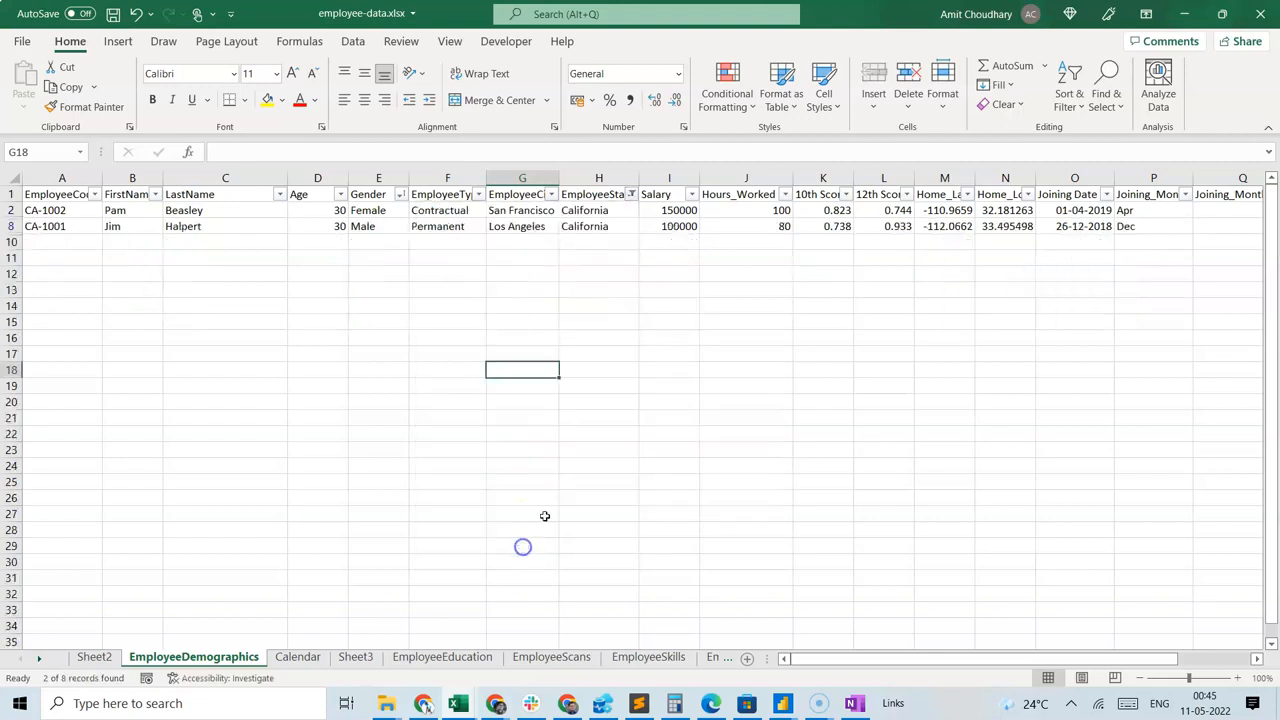
Select the Salary column to read the average of the filtered rows and compare it with the California bar in the Power BI report.
{"action": "left_click", "coordinate": [677, 193]}
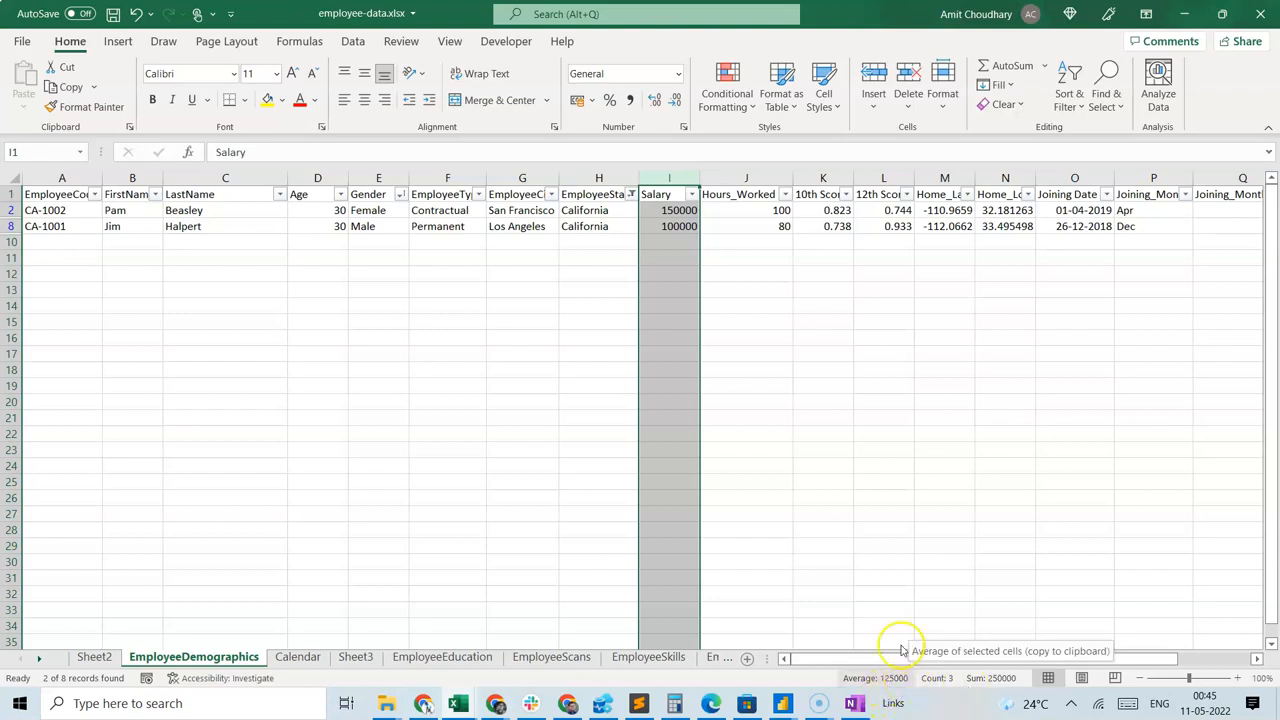
{"action": "left_click", "coordinate": [633, 508]}
{"action": "key", "text": "alt+Tab"}
{"action": "mouse_move", "coordinate": [197, 342]}
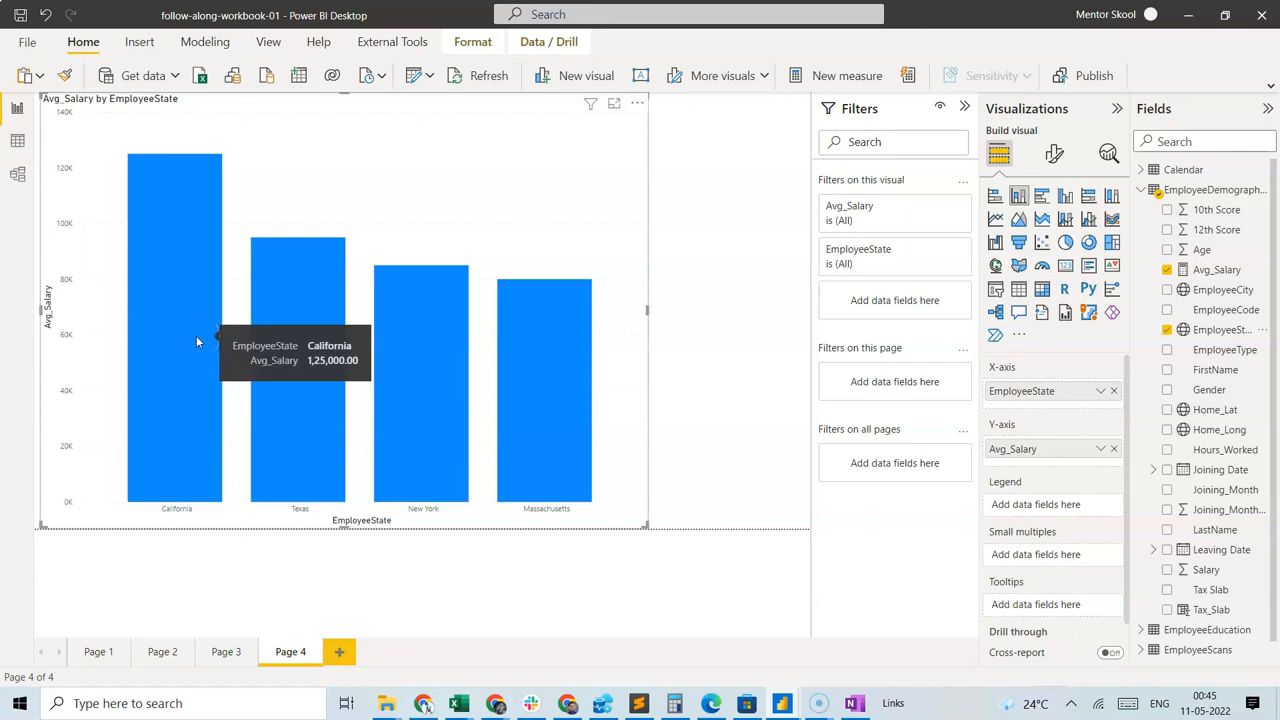
{"action": "key", "text": "alt+Tab"}
Return to the Excel workbook, clear the EmployeeState filter and filter the column to Texas only.
{"action": "key", "text": "alt+Tab"}
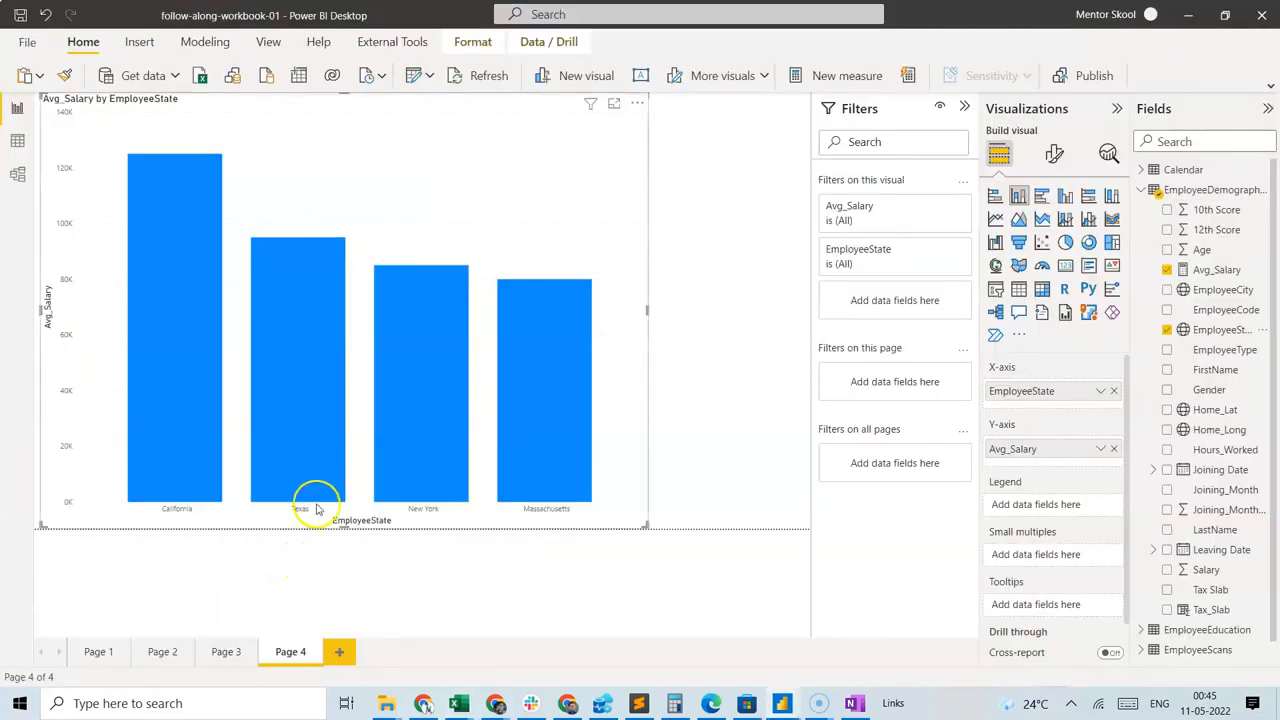
{"action": "key", "text": "alt+Tab"}
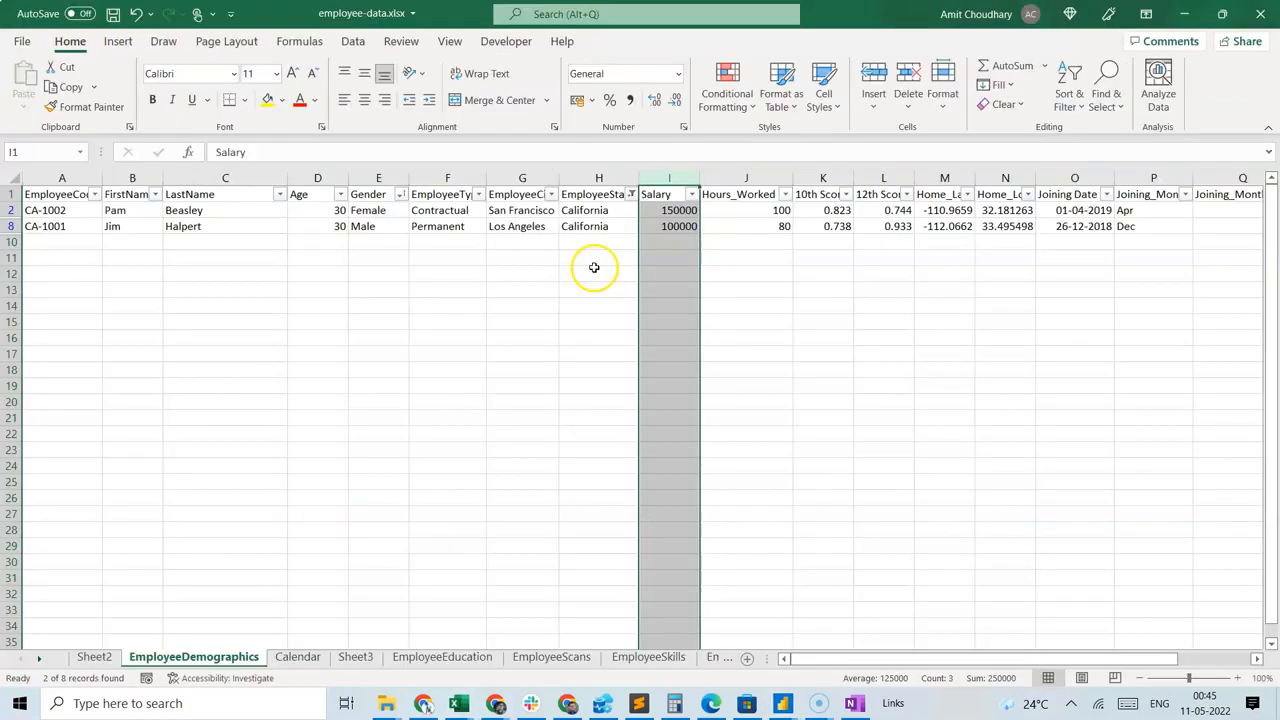
{"action": "left_click", "coordinate": [631, 197]}
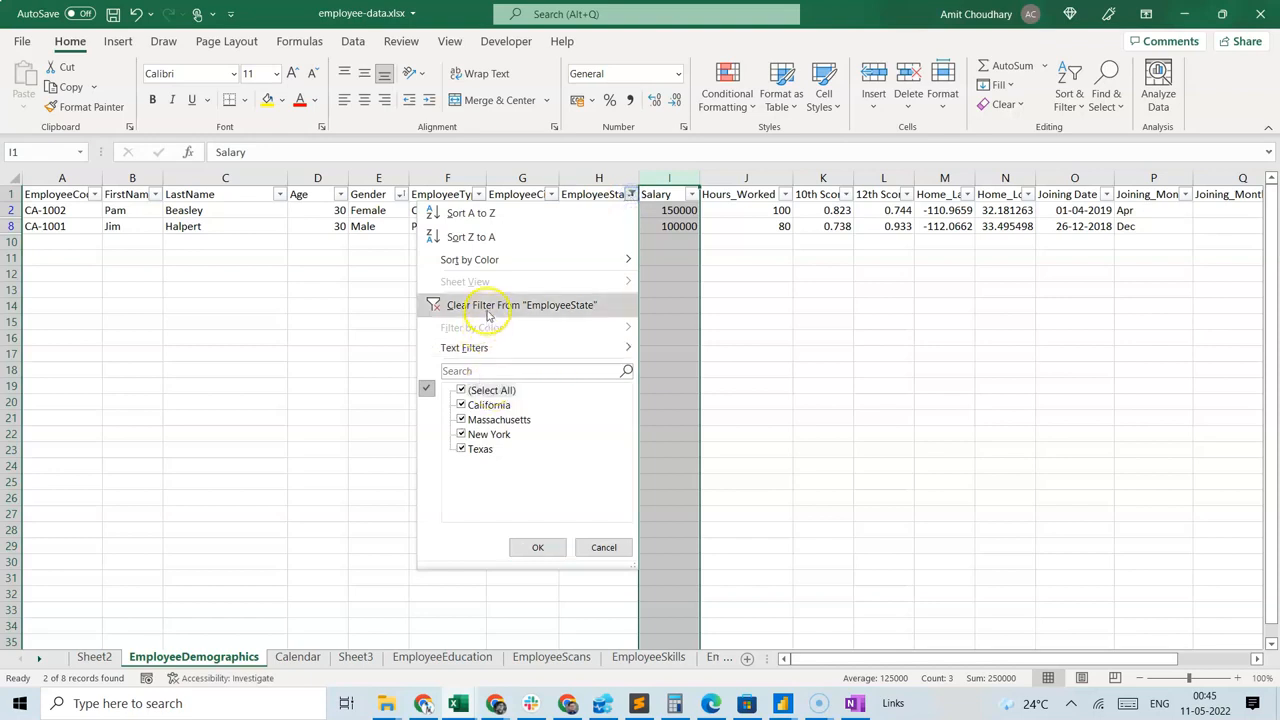
{"action": "left_click", "coordinate": [560, 305]}
{"action": "left_click", "coordinate": [631, 194]}
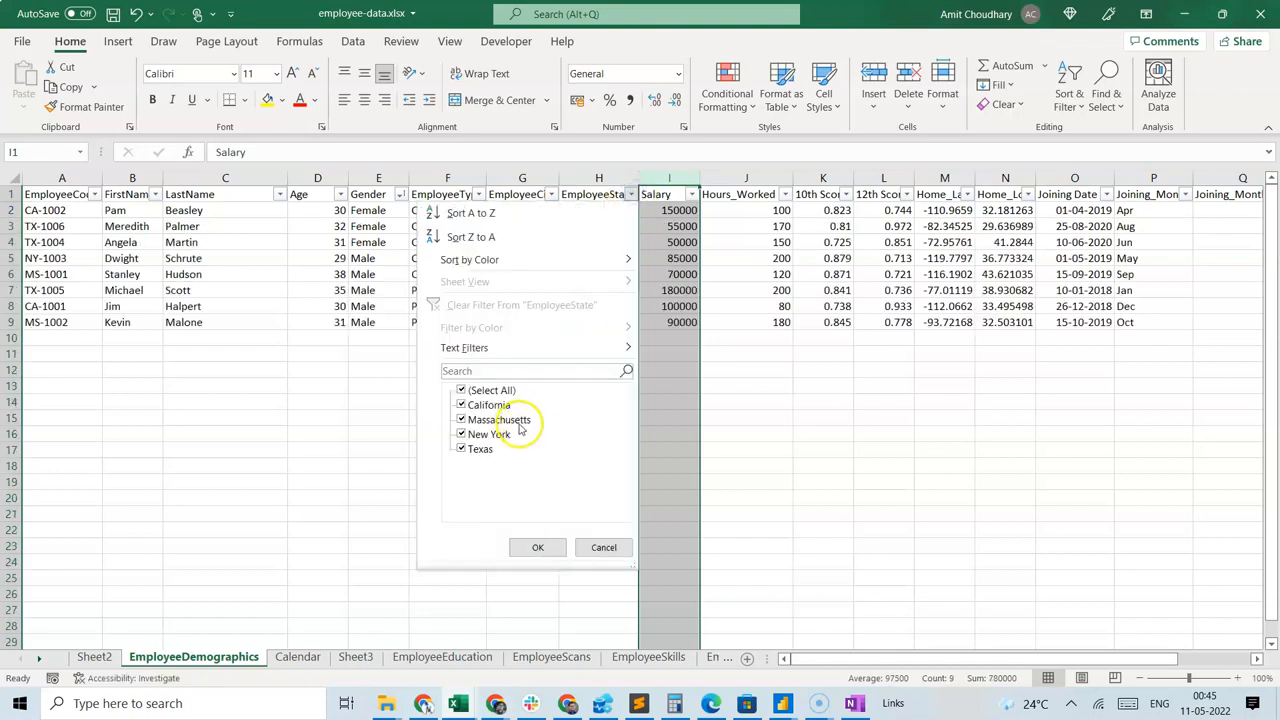
{"action": "left_click", "coordinate": [490, 390]}
{"action": "left_click", "coordinate": [480, 449]}
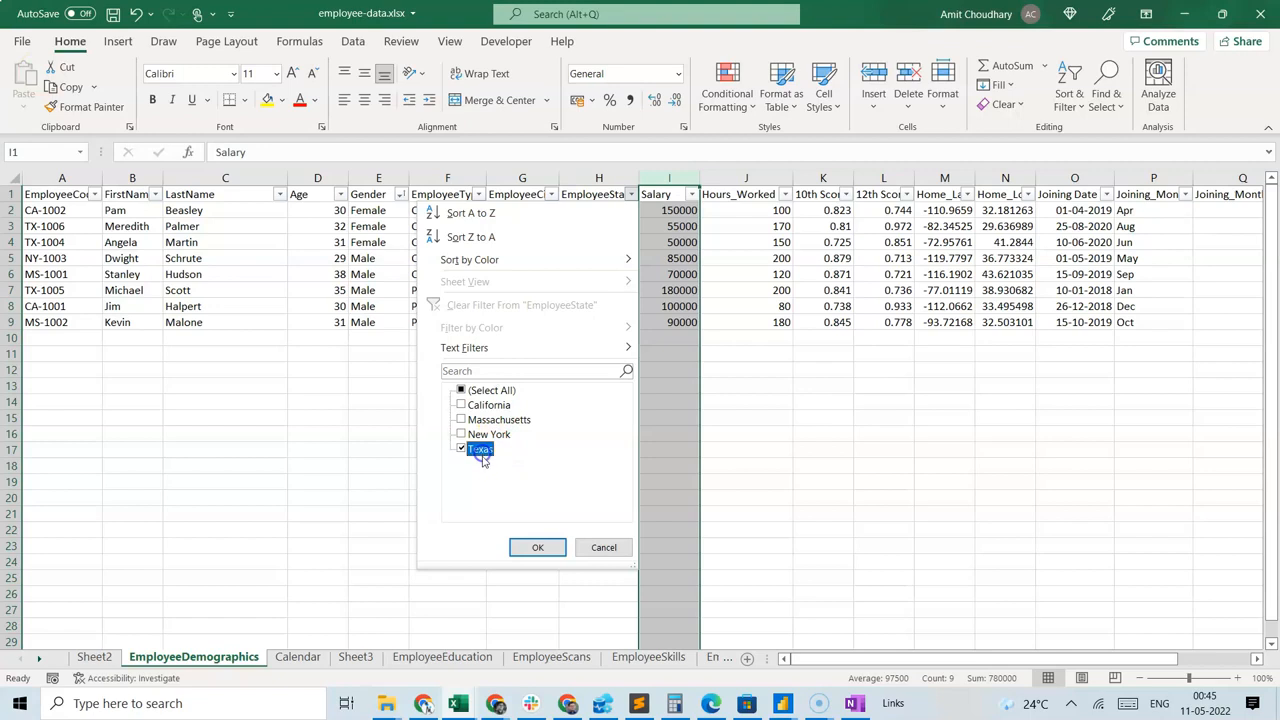
{"action": "left_click", "coordinate": [520, 547]}
Check the average of the filtered Salary column against the Texas bar in Power BI, and inspect the other states' bars.
{"action": "left_click", "coordinate": [662, 500]}
{"action": "left_click", "coordinate": [668, 178]}
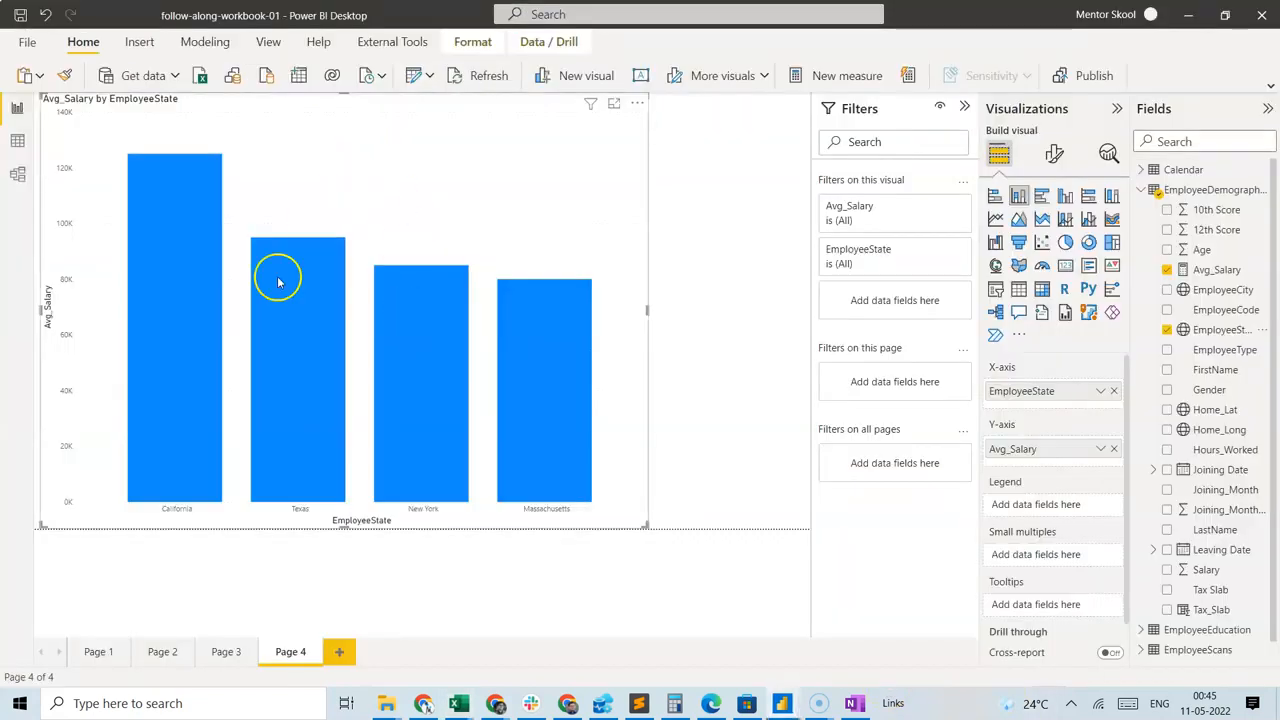
{"action": "mouse_move", "coordinate": [320, 412]}
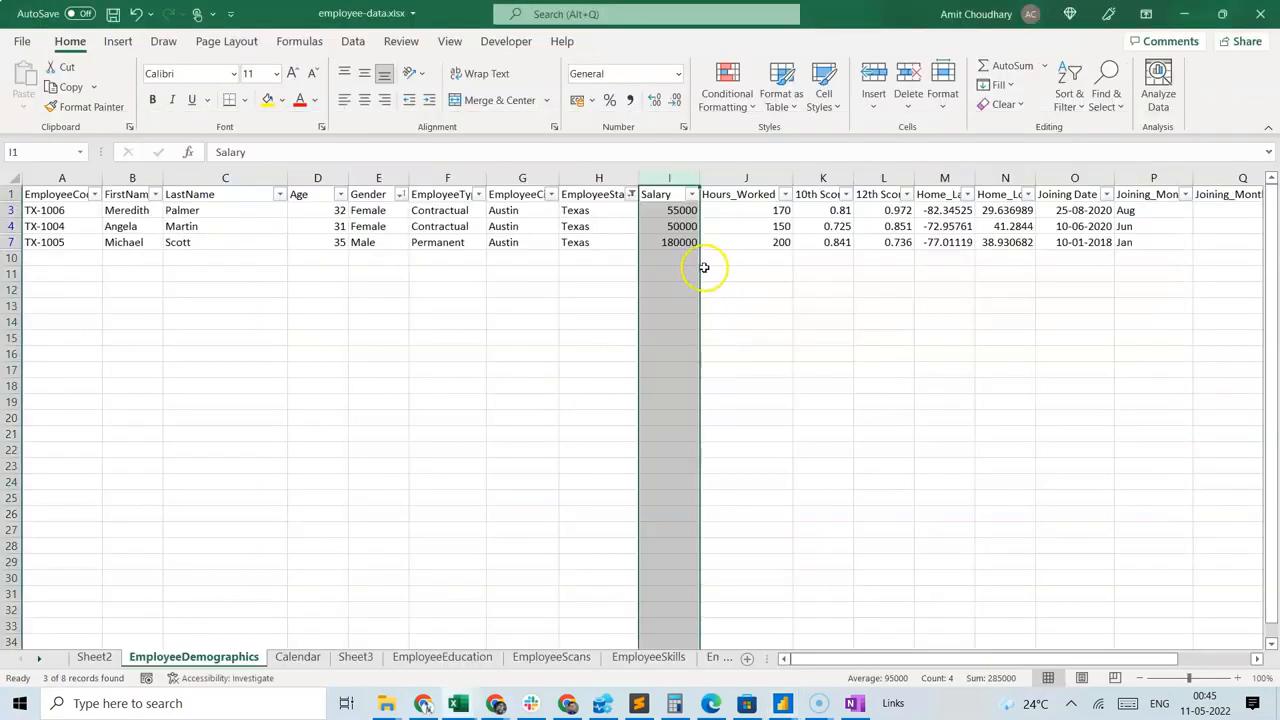
{"action": "key", "text": "alt+Tab"}
{"action": "key", "text": "alt+Tab"}
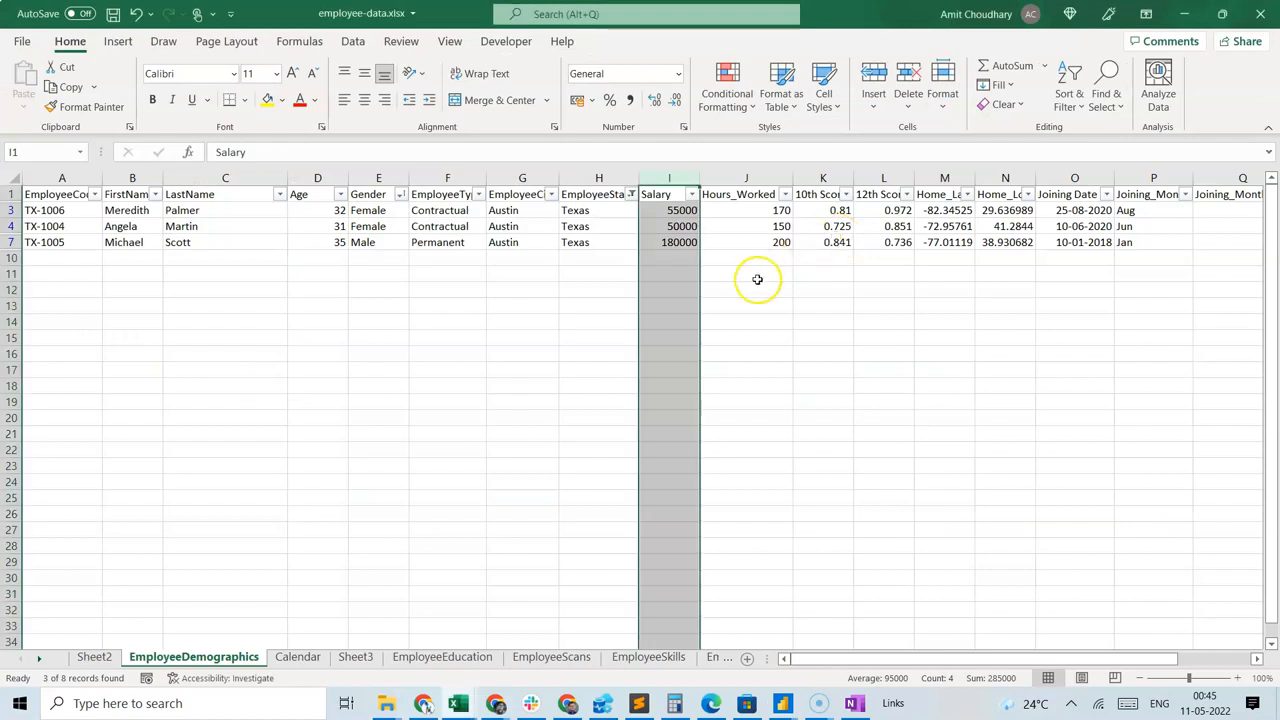
{"action": "left_click", "coordinate": [692, 262]}
{"action": "key", "text": "alt+Tab"}
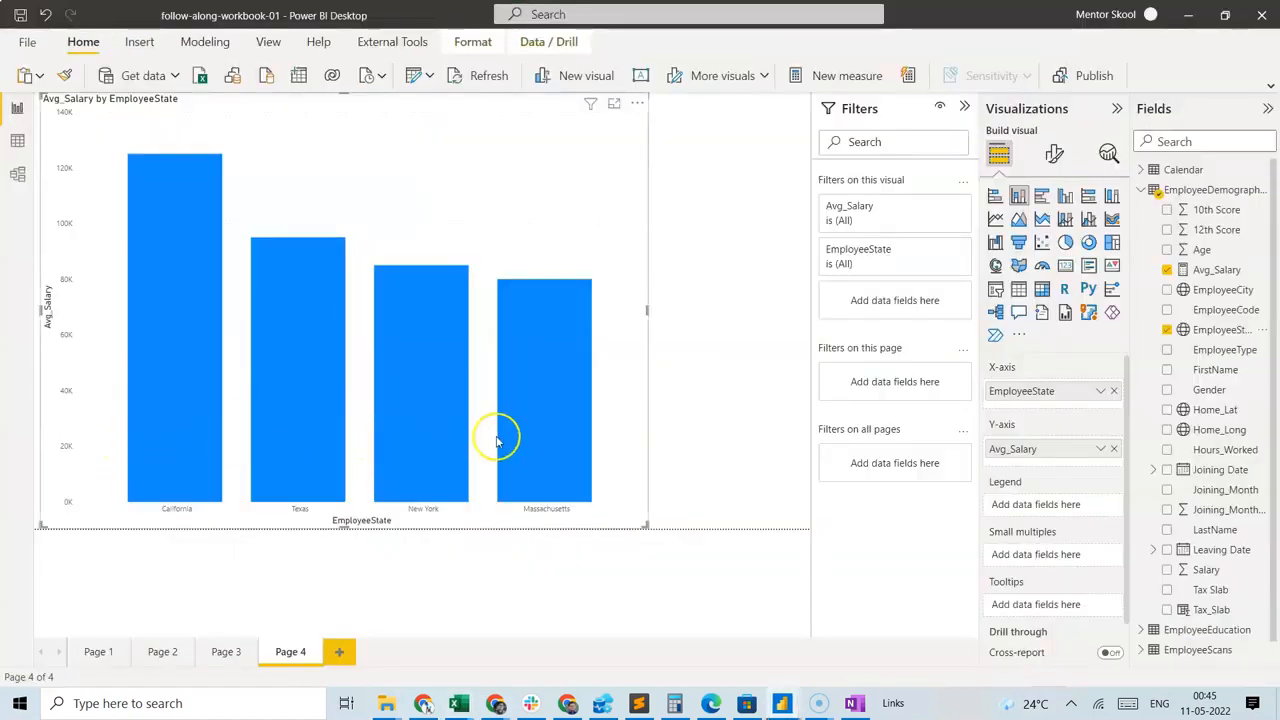
{"action": "mouse_move", "coordinate": [181, 464]}
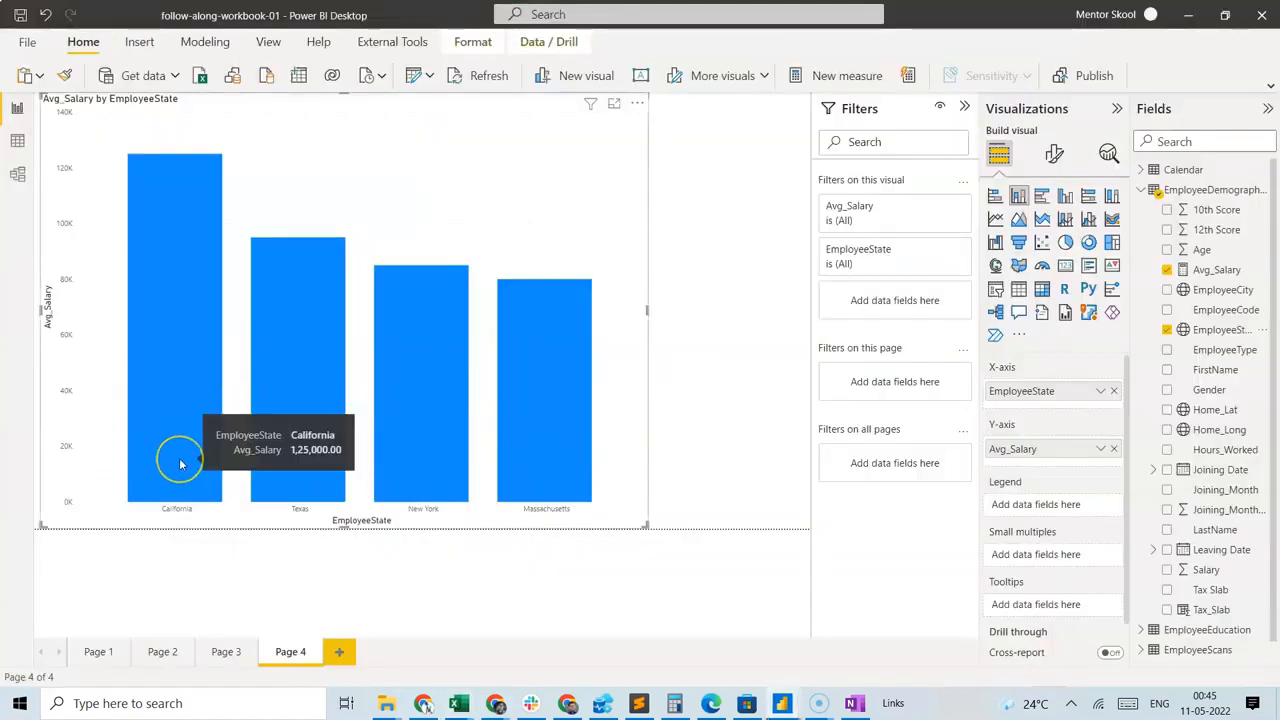
{"action": "mouse_move", "coordinate": [300, 437]}
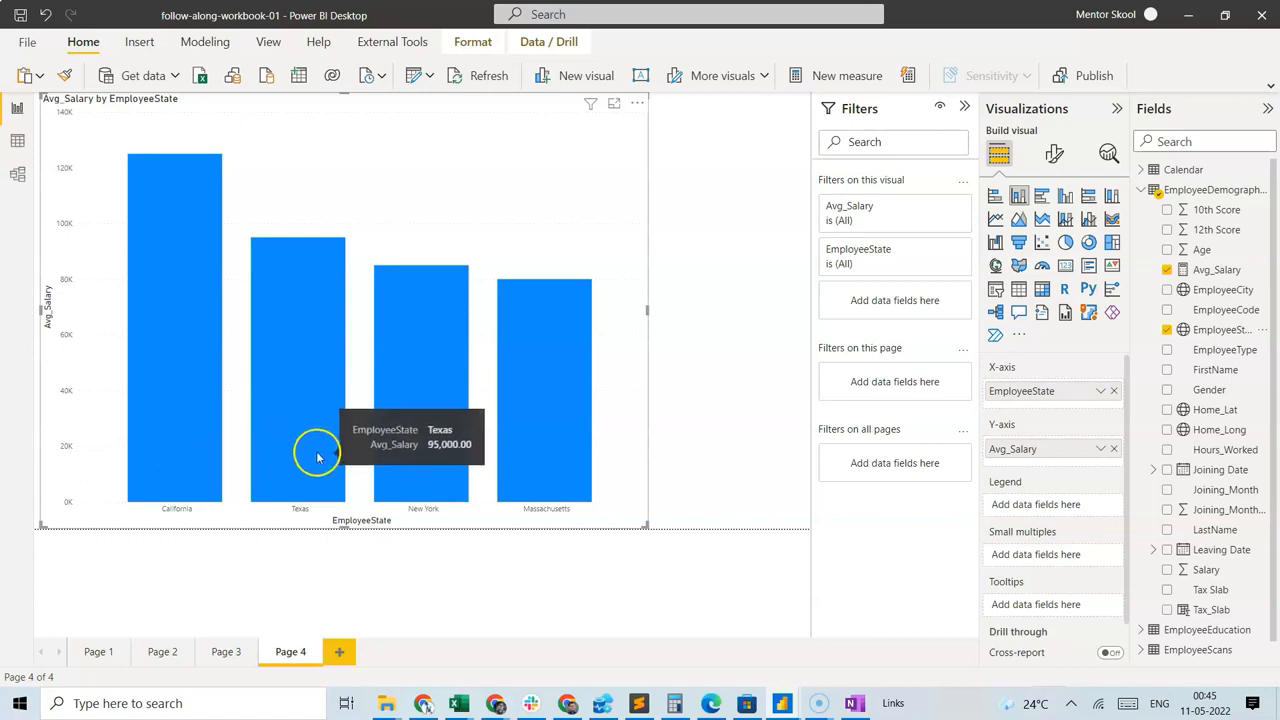
{"action": "mouse_move", "coordinate": [545, 410]}
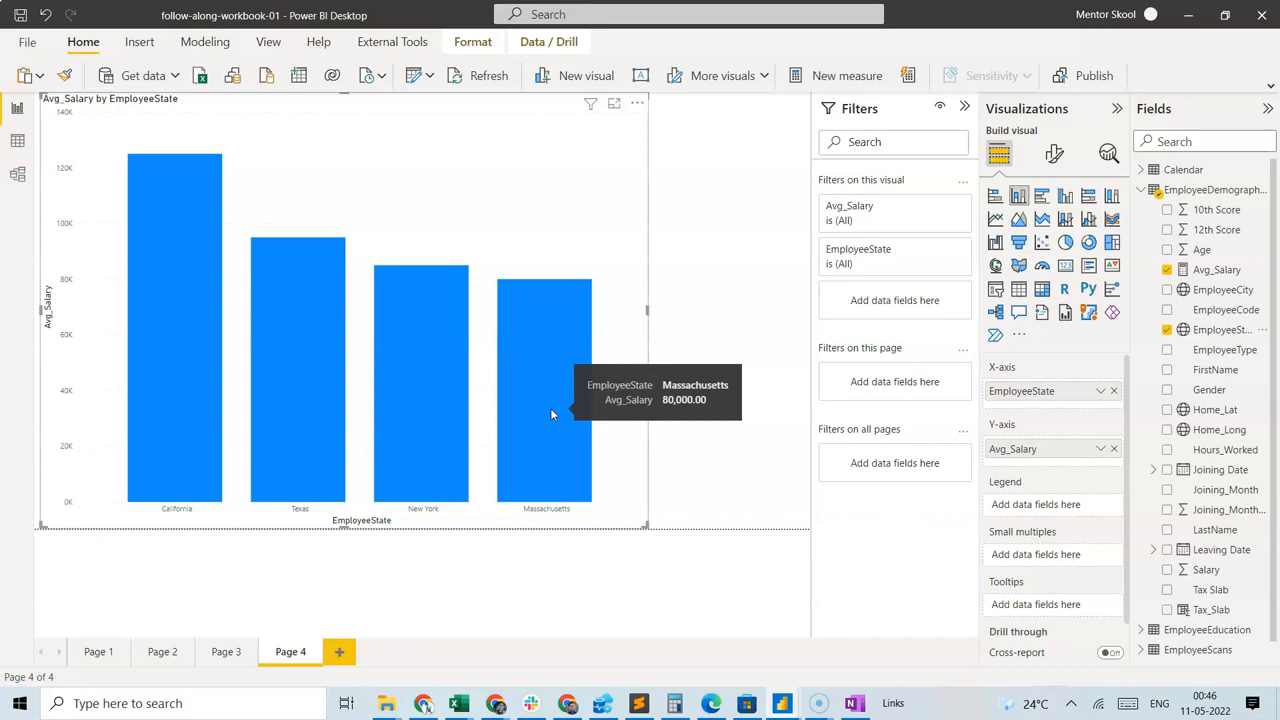
Open the EmployeeDemographics table in the data view and examine its Salary, Tax_Slab and Hours_Worked columns.
{"action": "left_click", "coordinate": [17, 145]}
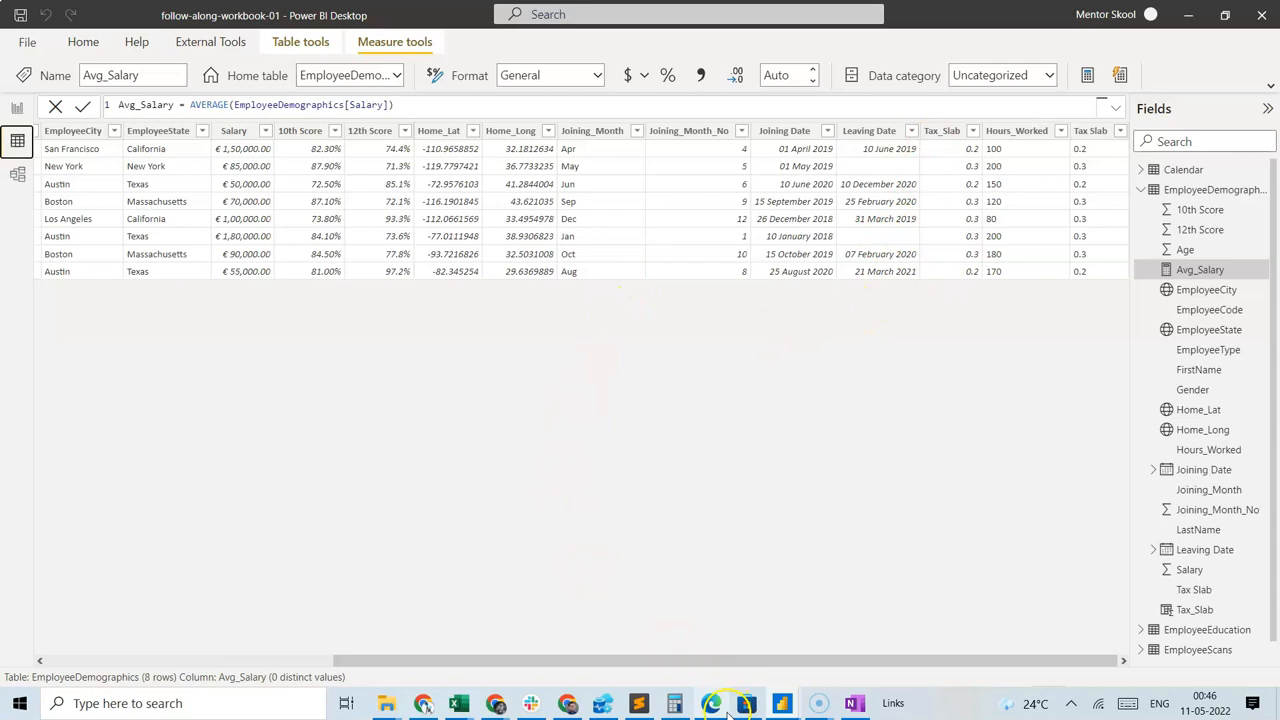
{"action": "left_click", "coordinate": [708, 663]}
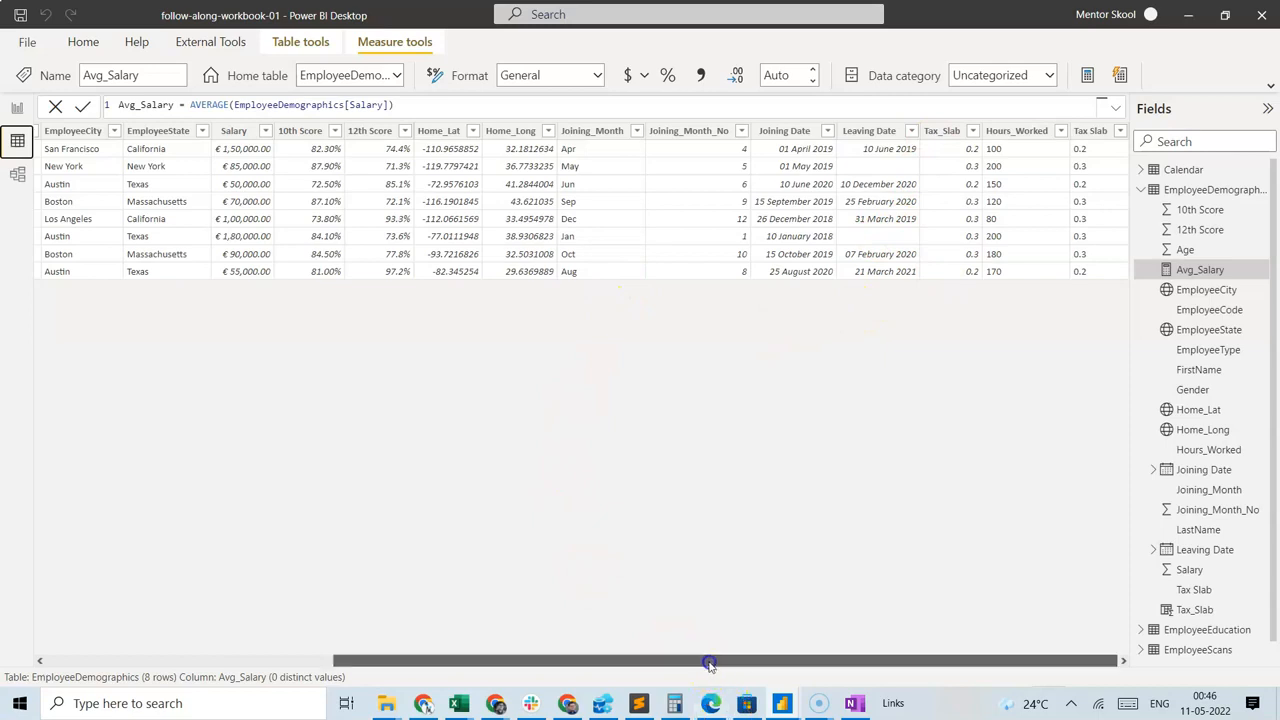
{"action": "left_click_drag", "start_coordinate": [708, 663], "coordinate": [613, 670]}
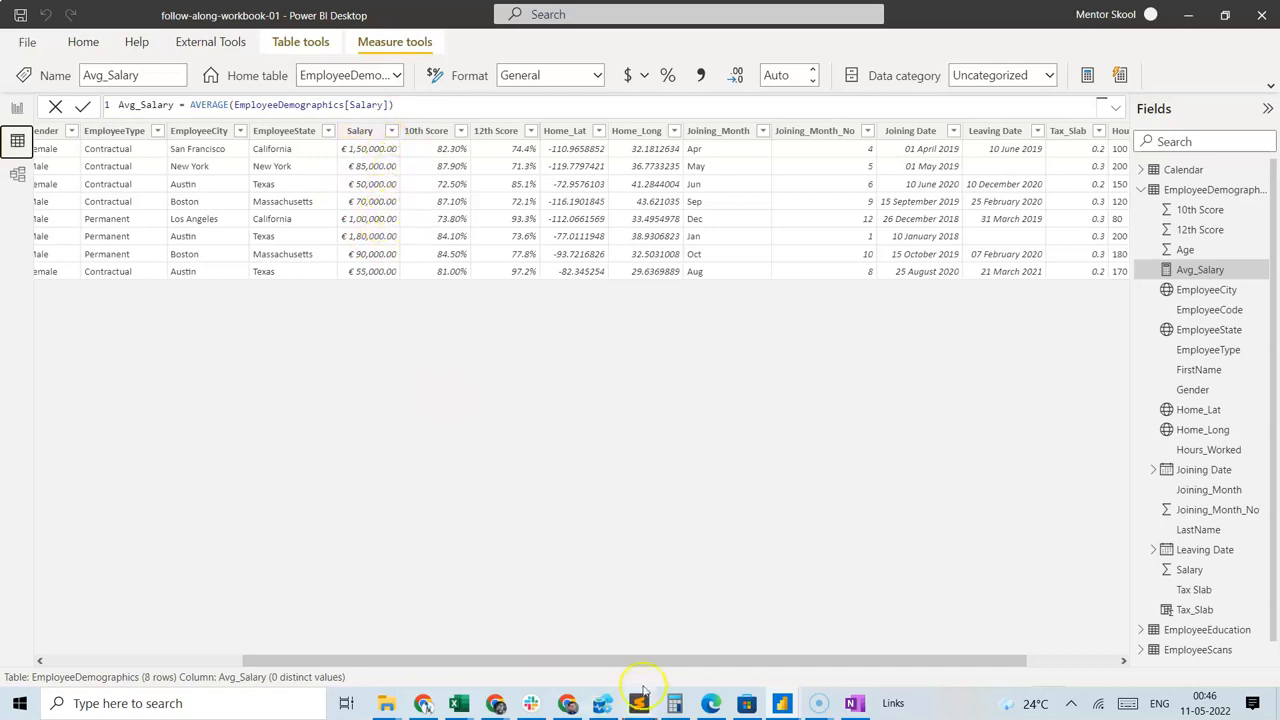
{"action": "left_click_drag", "start_coordinate": [651, 662], "coordinate": [783, 662]}
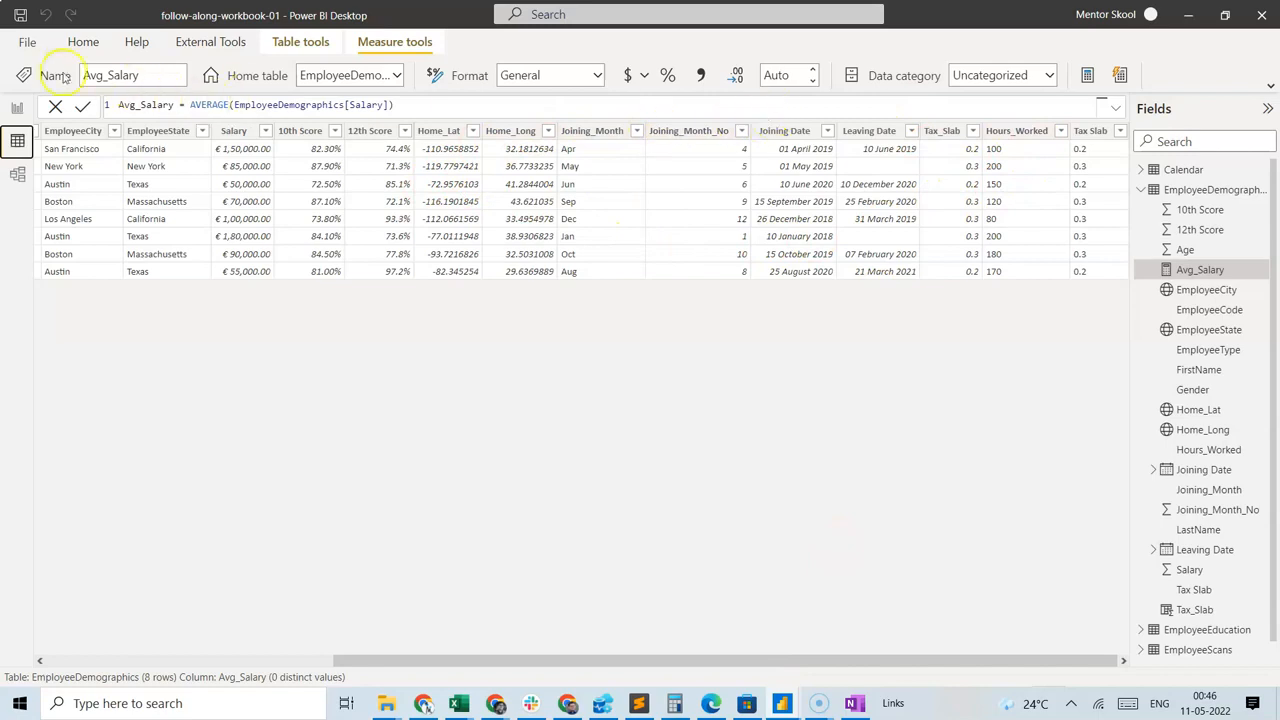
Create the measure Productivity = SUM(EmployeeDemographics[Salary])/sum(EmployeeDemographics[Hours_Worked]) in the EmployeeDemographics table.
{"action": "left_click", "coordinate": [83, 42]}
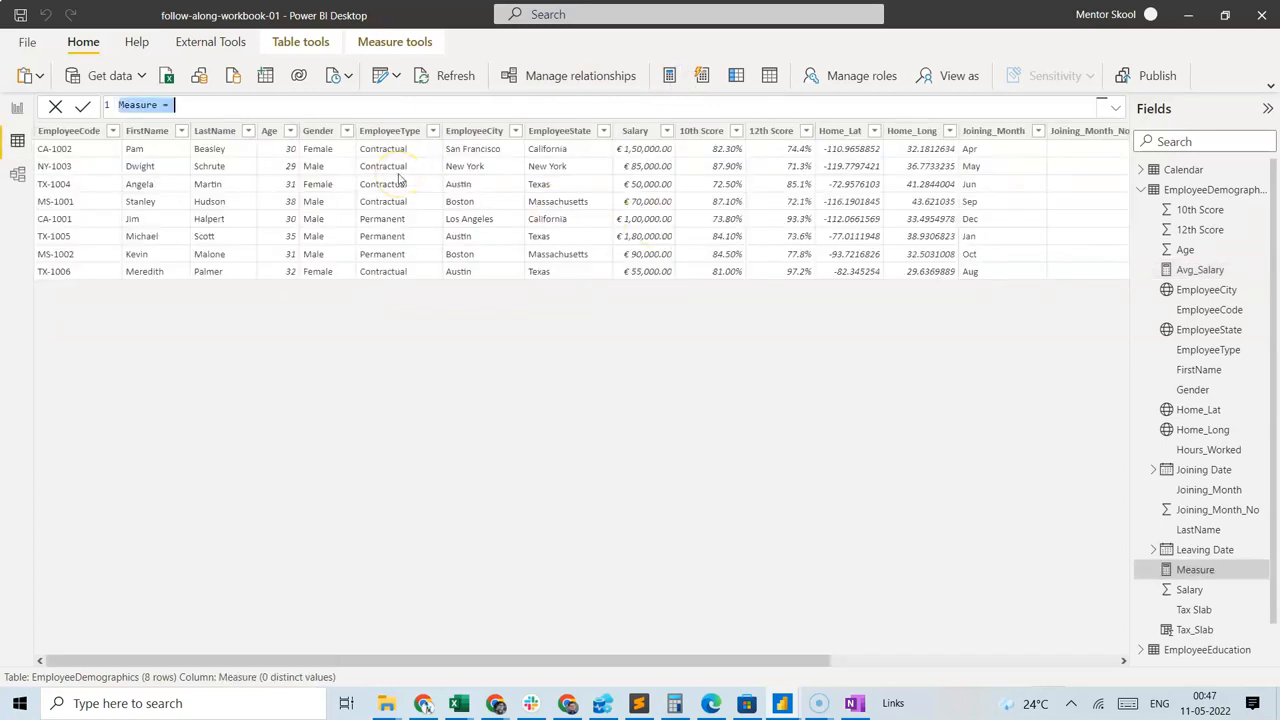
{"action": "type", "text": "Productivity ="}
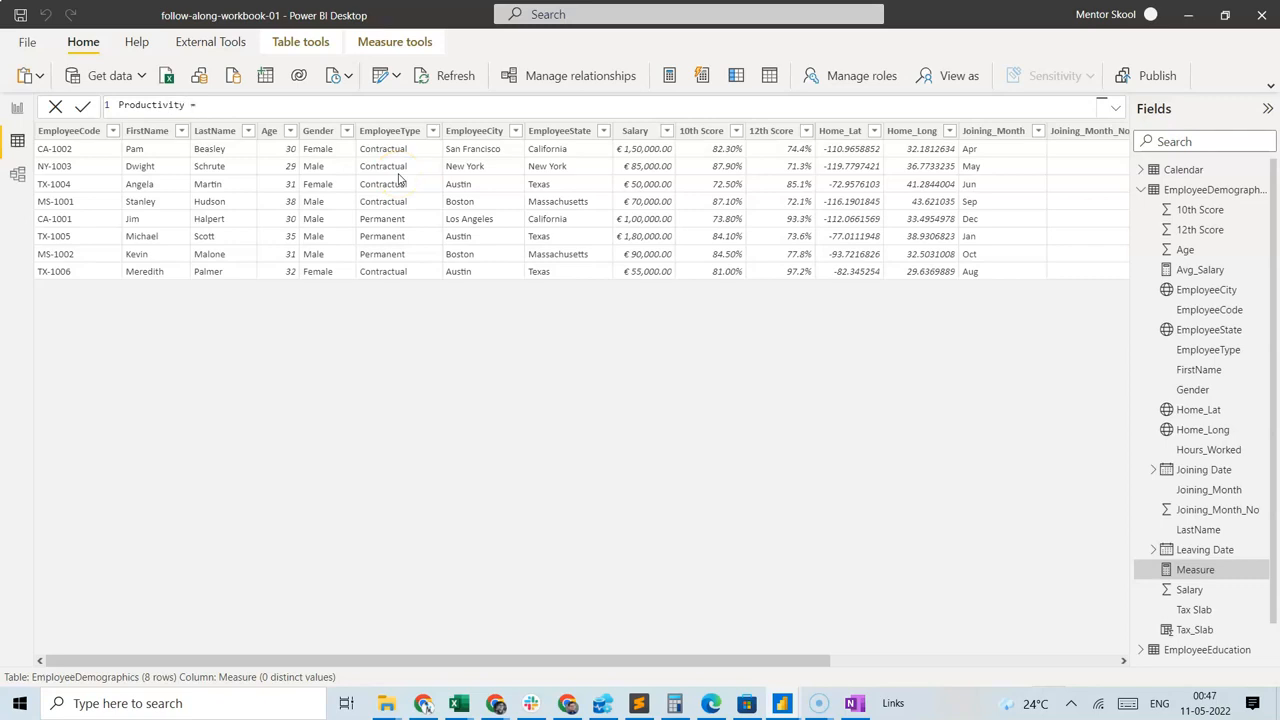
{"action": "type", "text": "sum"}
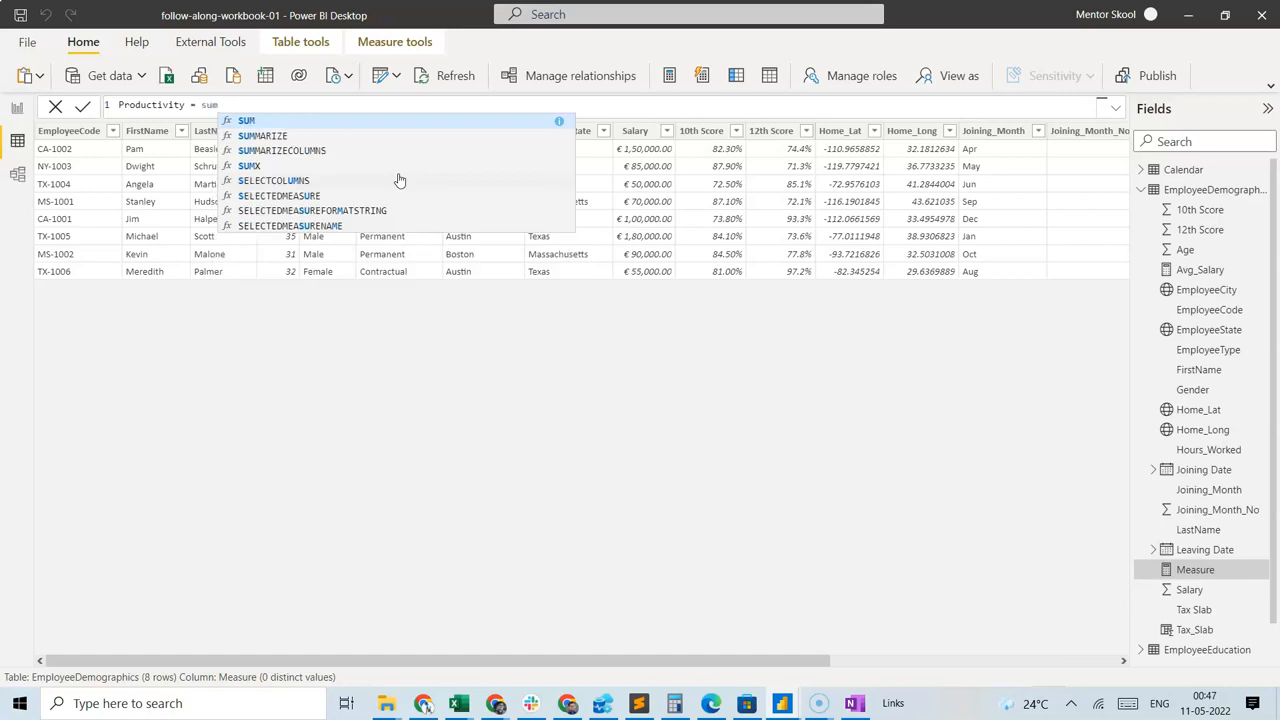
{"action": "key", "text": "Tab"}
{"action": "type", "text": "sala"}
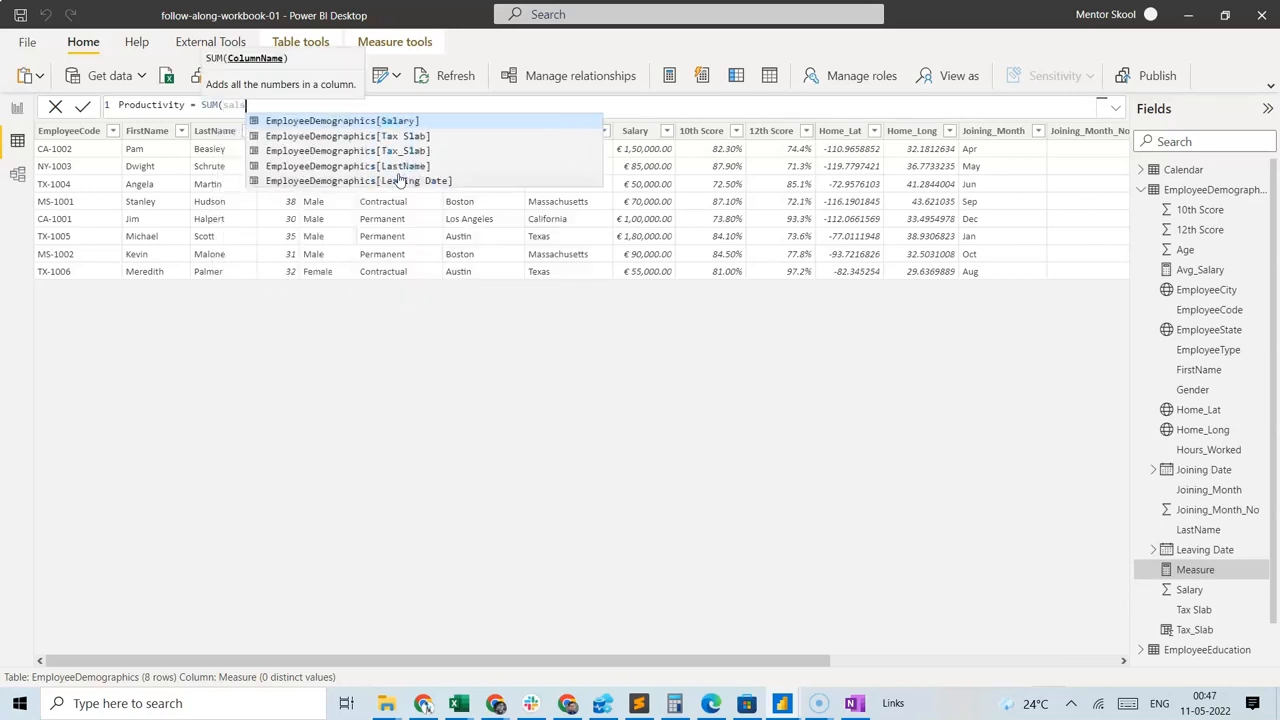
{"action": "key", "text": "Tab"}
{"action": "type", "text": ")/sum("}
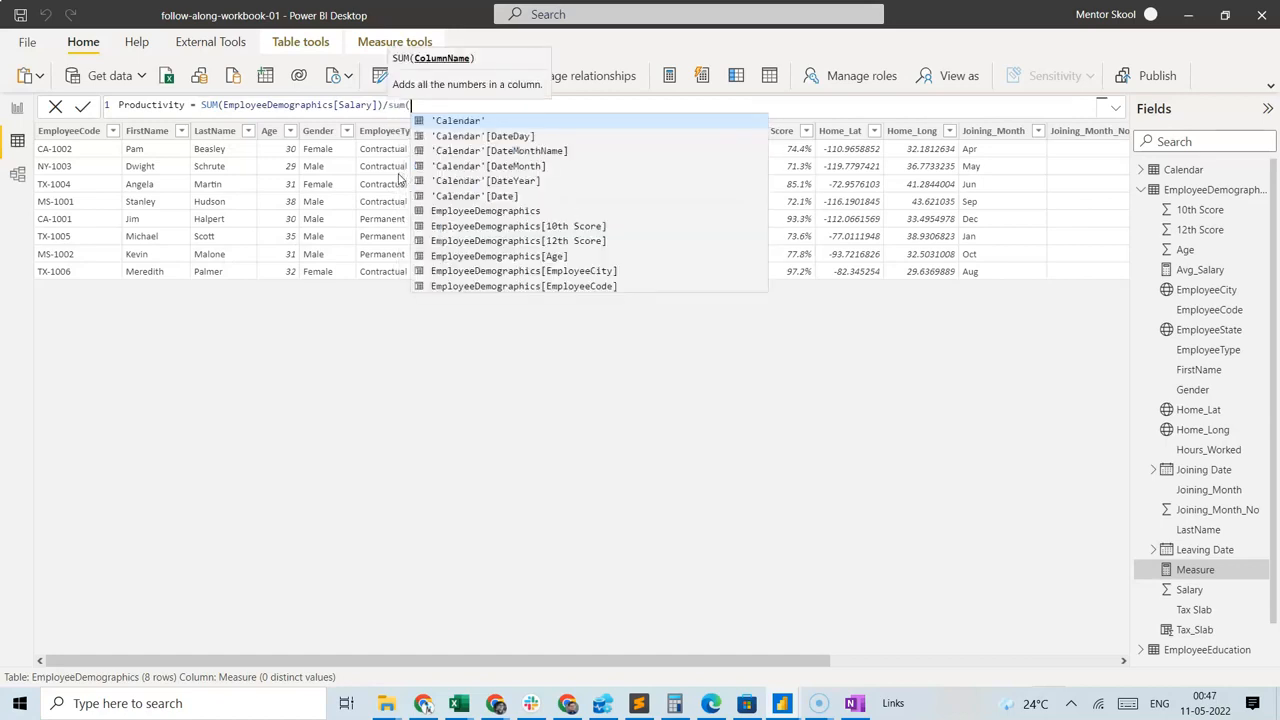
{"action": "type", "text": "hour"}
{"action": "key", "text": "Tab"}
{"action": "type", "text": ")"}
{"action": "left_click", "coordinate": [222, 218]}
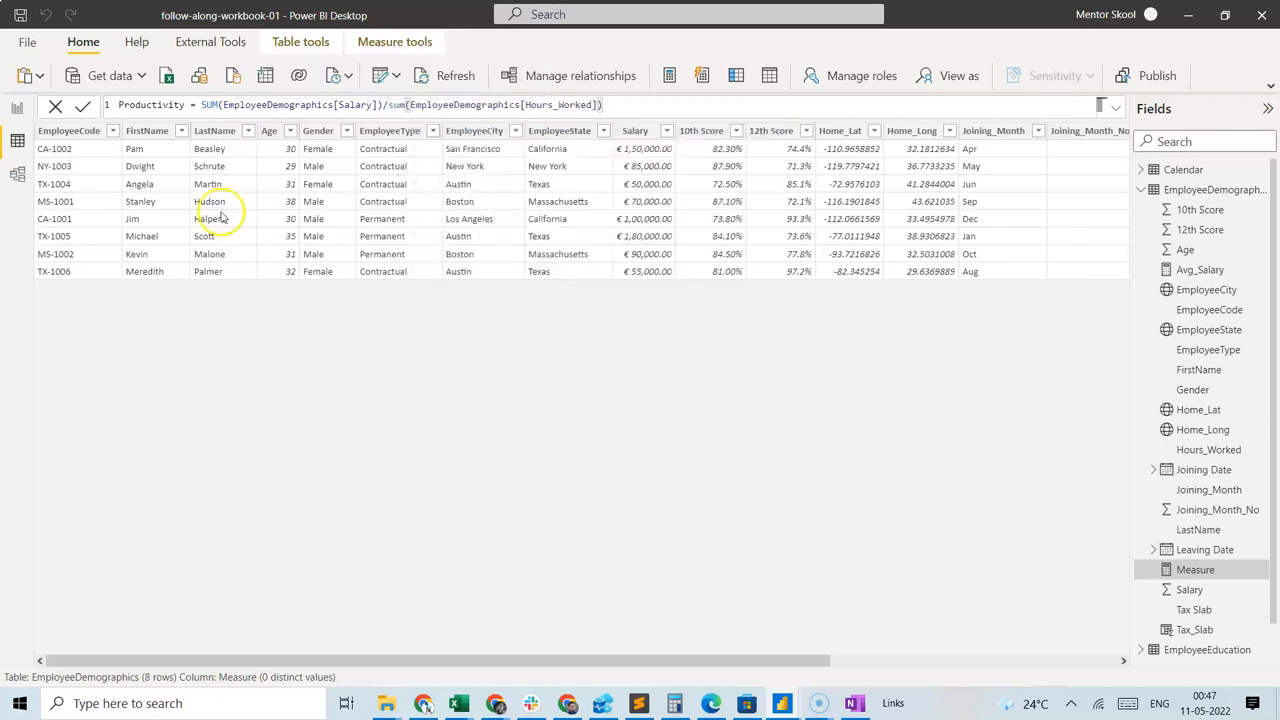
{"action": "left_click", "coordinate": [84, 107]}
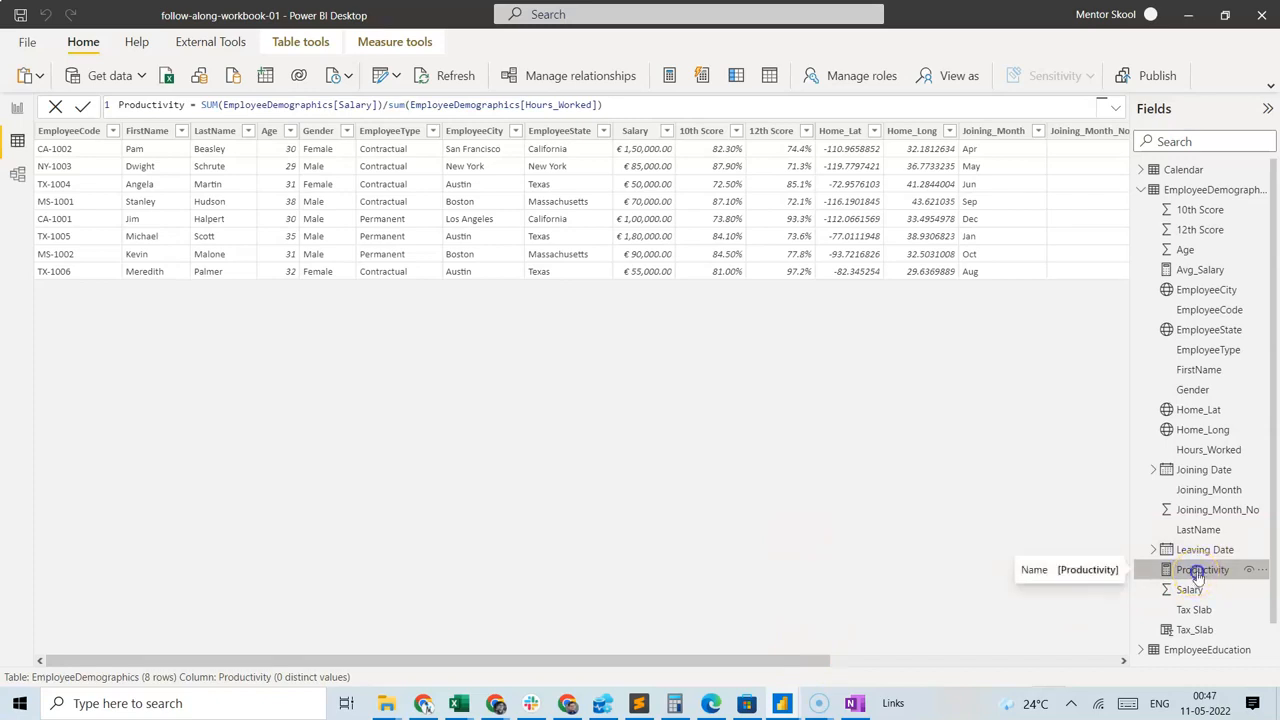
Examine the Productivity measure's home table options and the table's remaining columns, and return to the report view.
{"action": "left_click", "coordinate": [392, 42]}
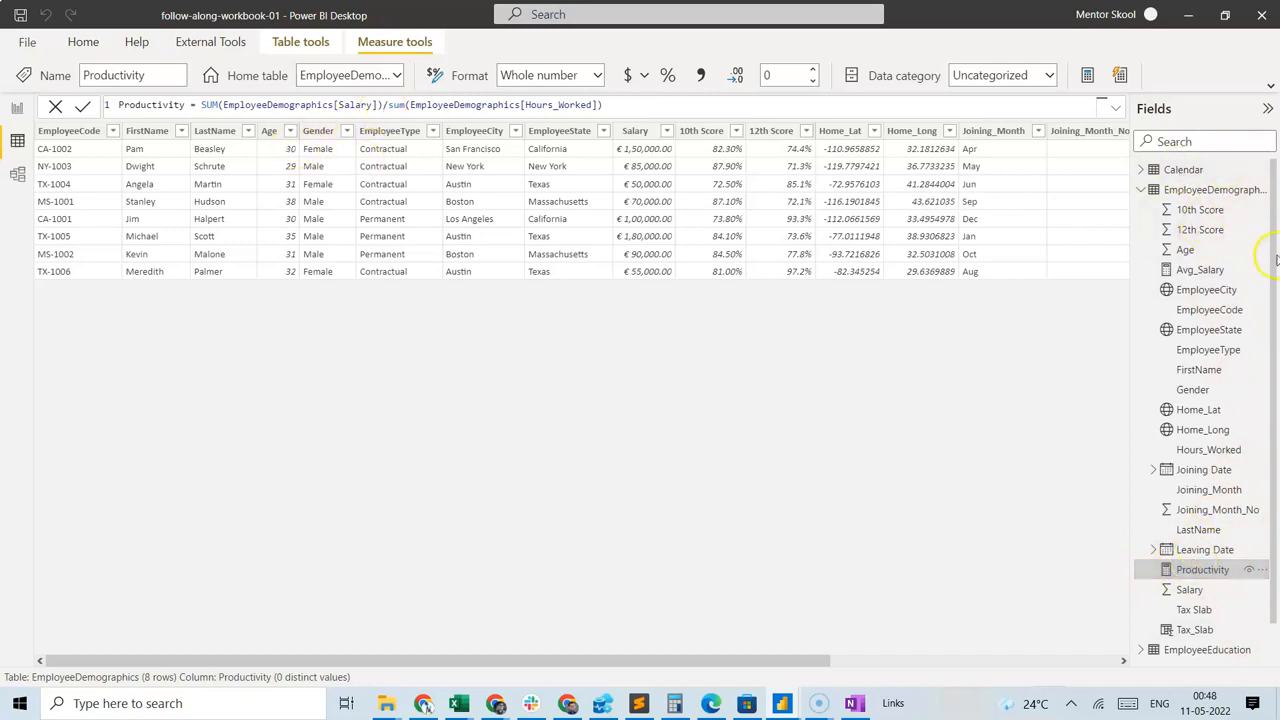
{"action": "left_click", "coordinate": [396, 75]}
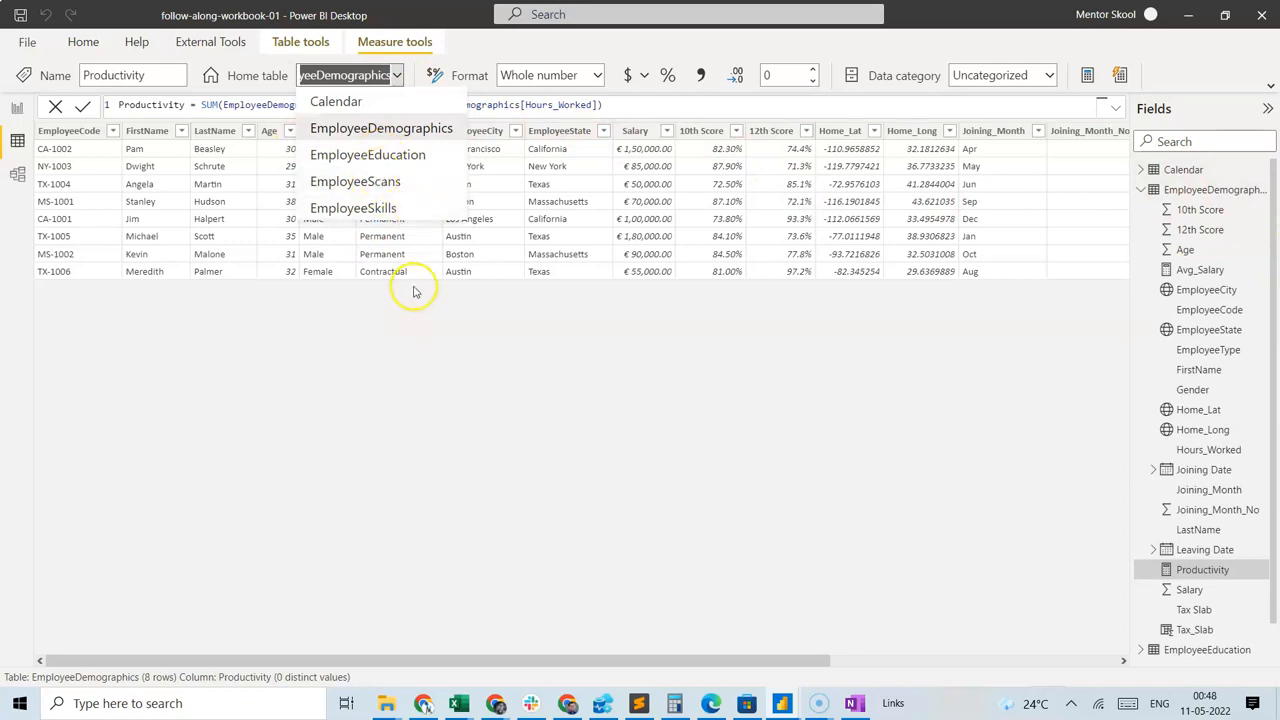
{"action": "left_click", "coordinate": [418, 352]}
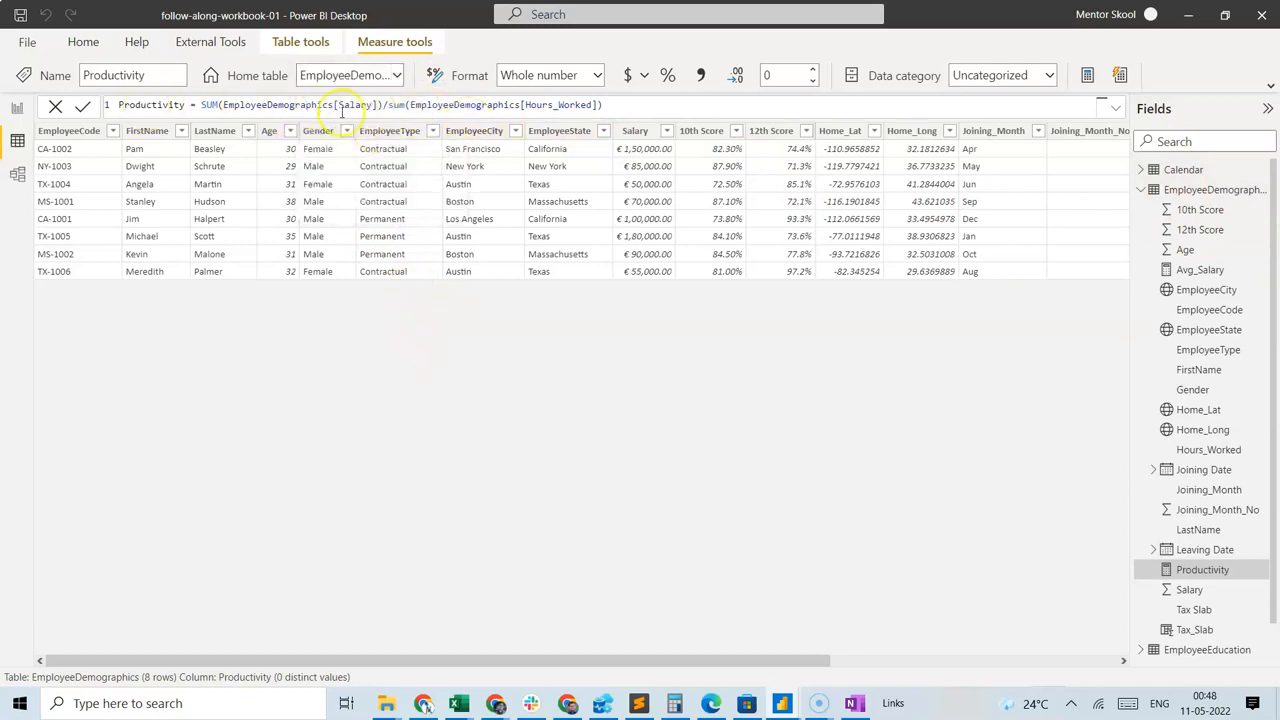
{"action": "left_click_drag", "start_coordinate": [728, 654], "coordinate": [1018, 655]}
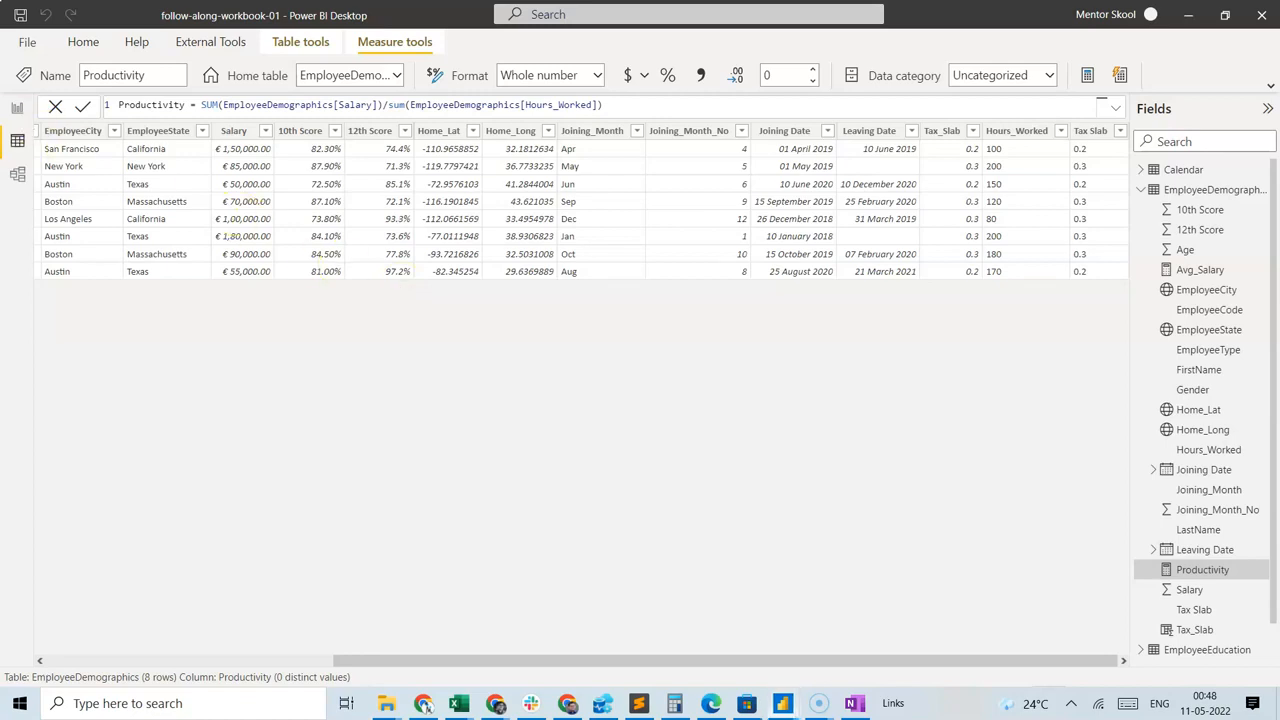
{"action": "left_click", "coordinate": [17, 107]}
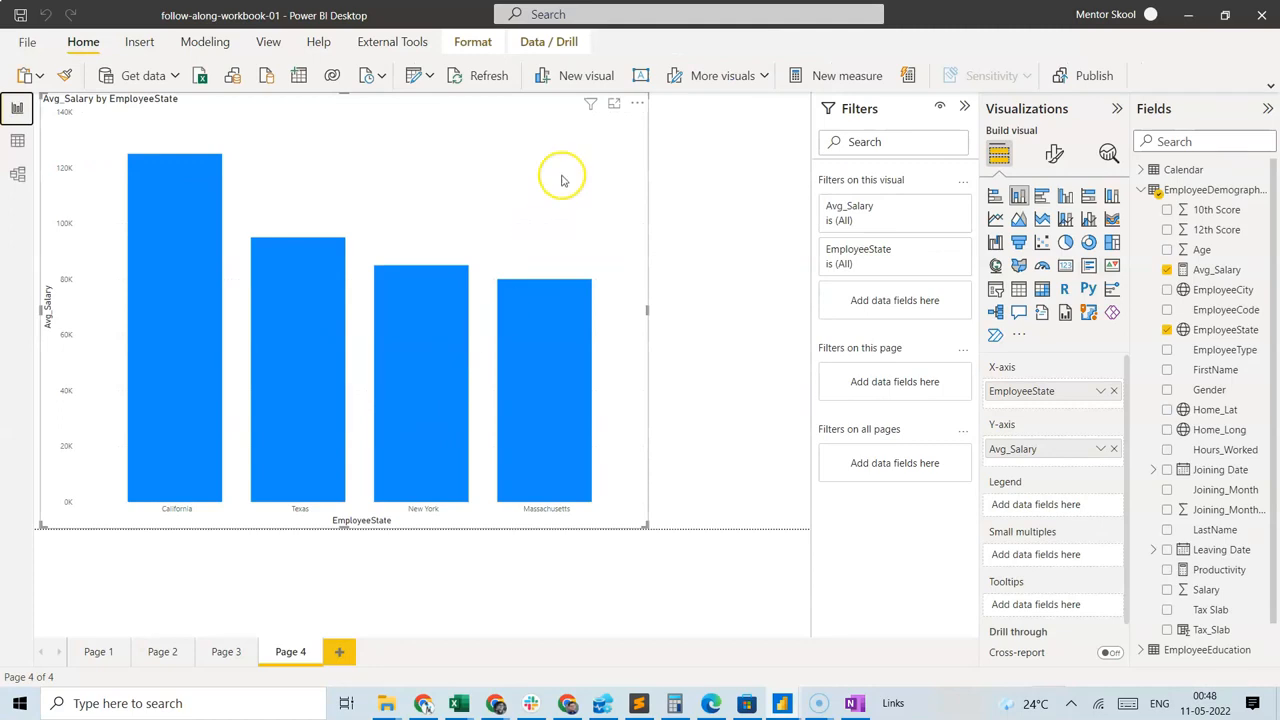
Replace Avg_Salary with the Productivity measure on the column chart's Y-axis, and review the visual's error details.
{"action": "left_click", "coordinate": [1111, 449]}
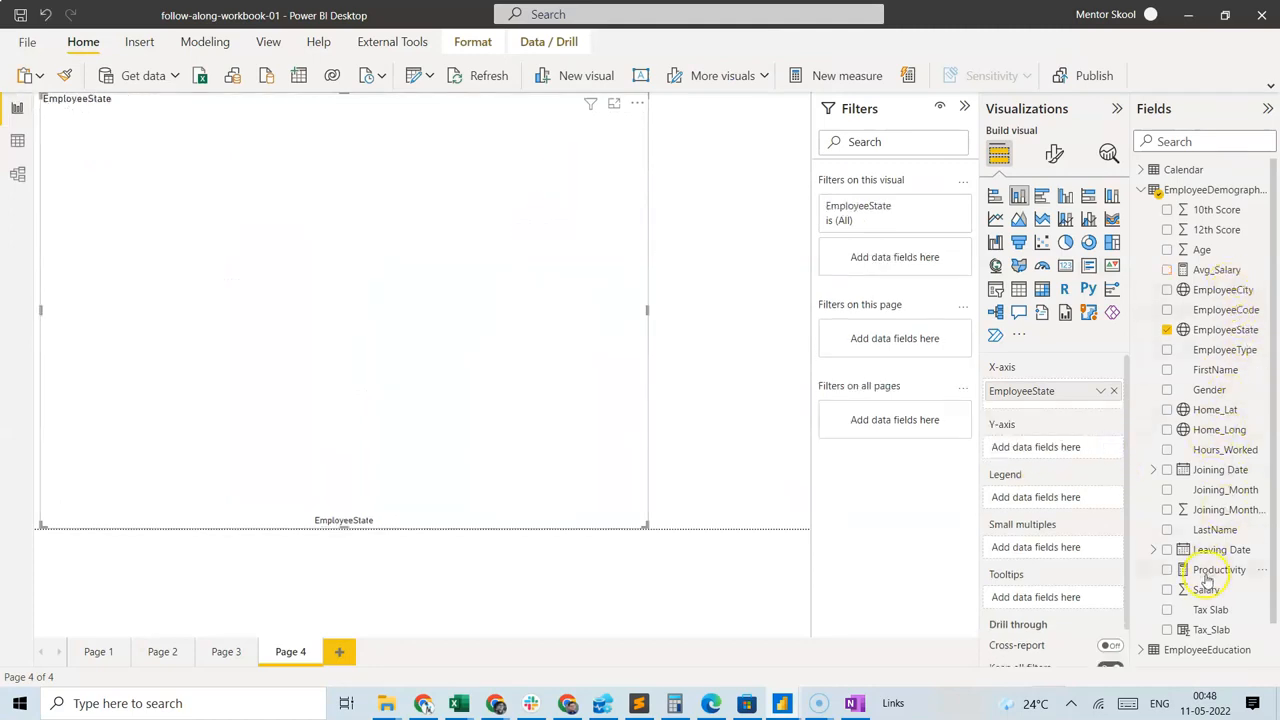
{"action": "left_click_drag", "start_coordinate": [1215, 569], "coordinate": [1042, 447]}
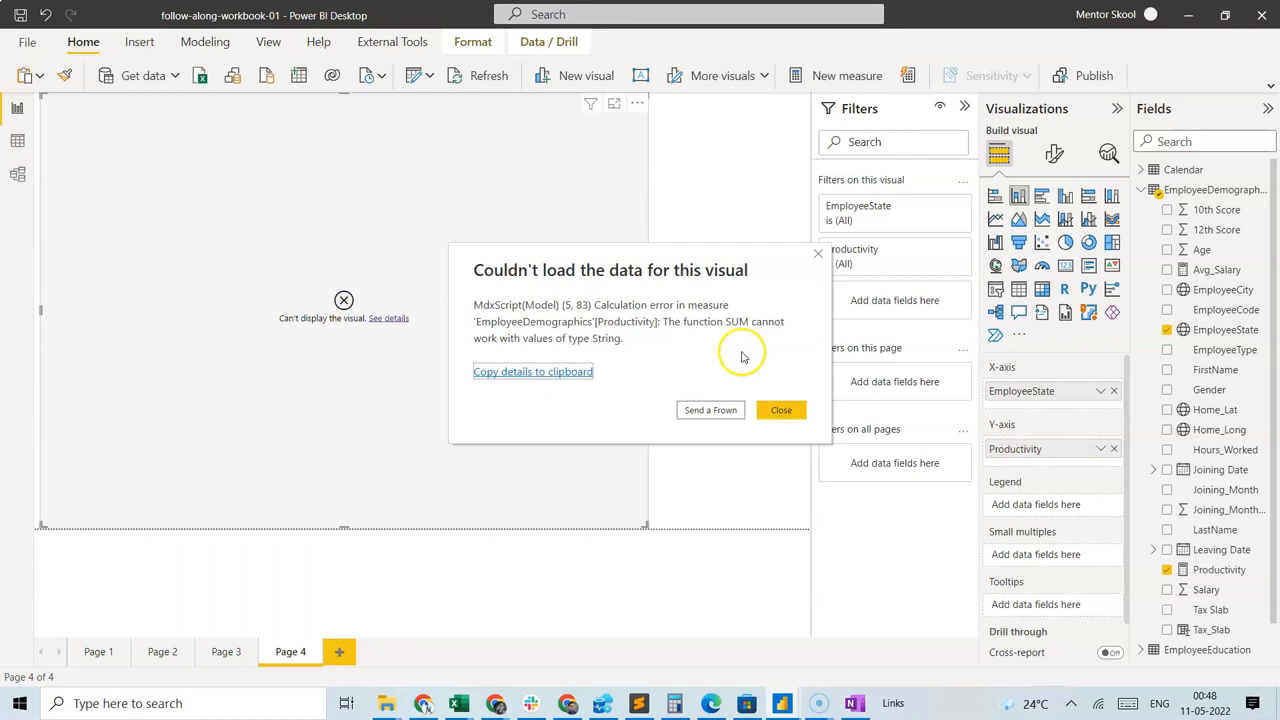
{"action": "left_click", "coordinate": [778, 410]}
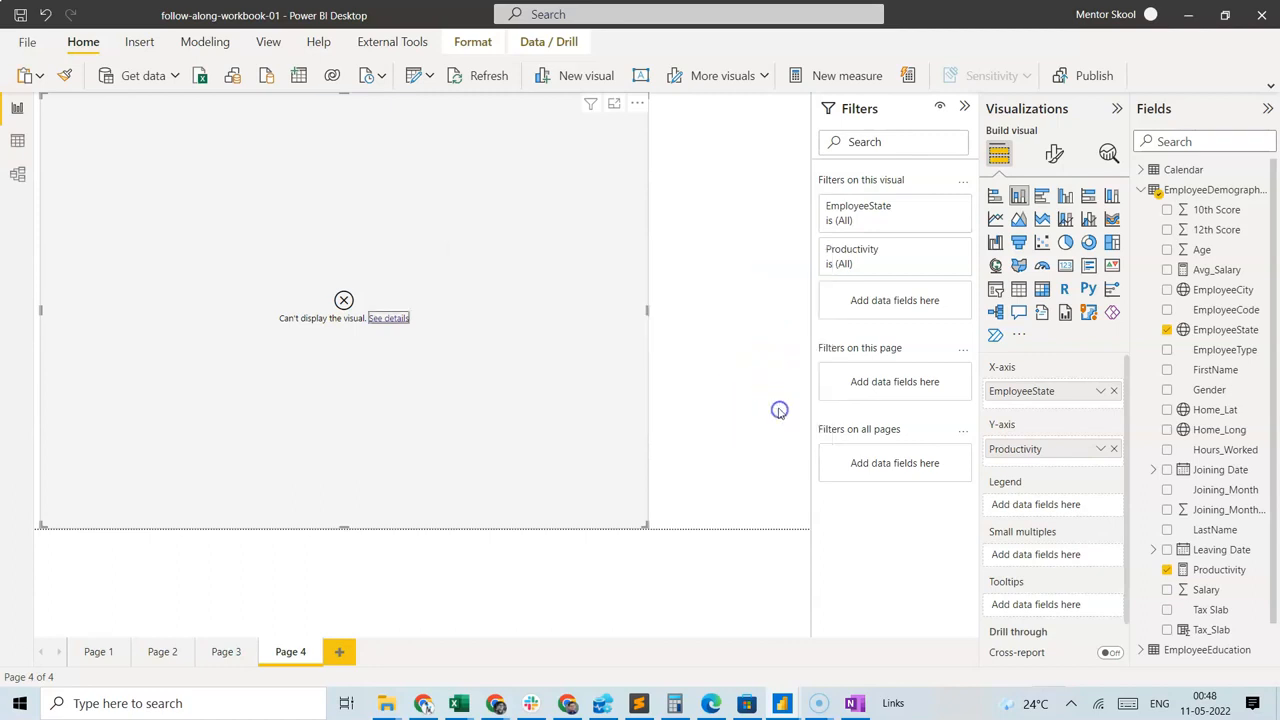
Change the data type of the Hours_Worked column in the EmployeeDemographics query to Whole Number in Power Query Editor.
{"action": "left_click", "coordinate": [414, 81]}
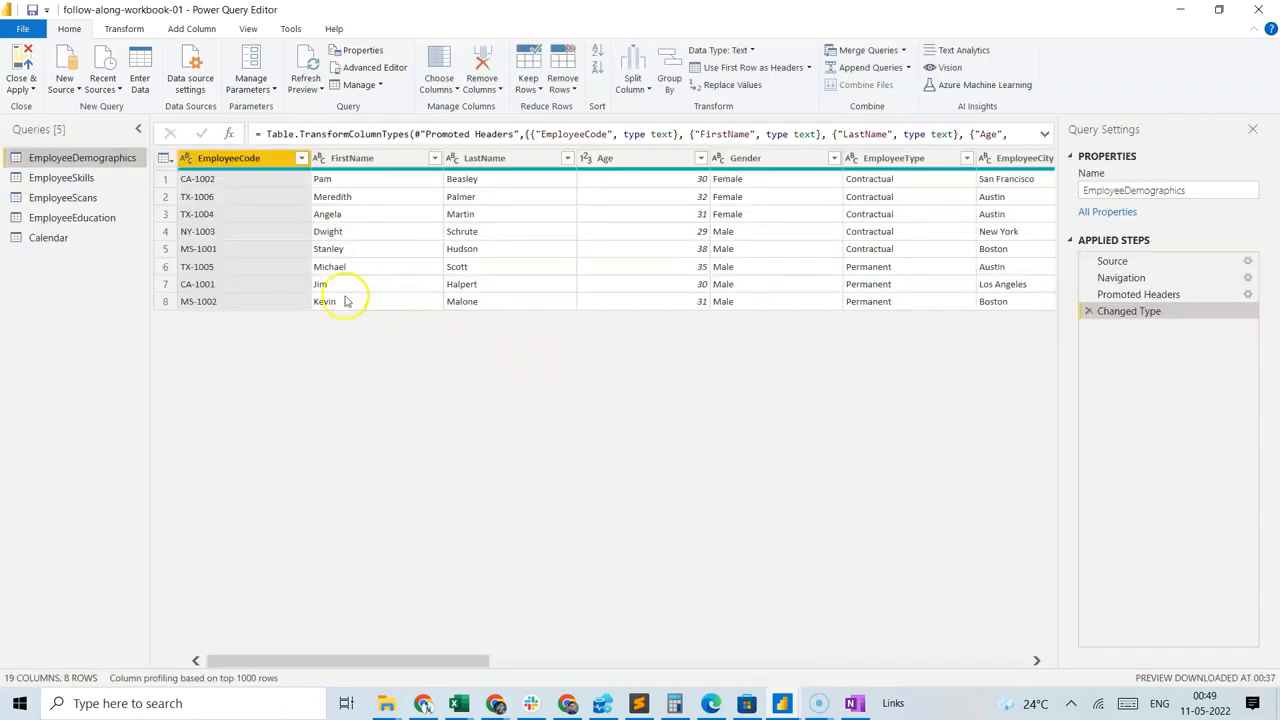
{"action": "left_click_drag", "start_coordinate": [406, 660], "coordinate": [642, 626]}
{"action": "left_click", "coordinate": [742, 158]}
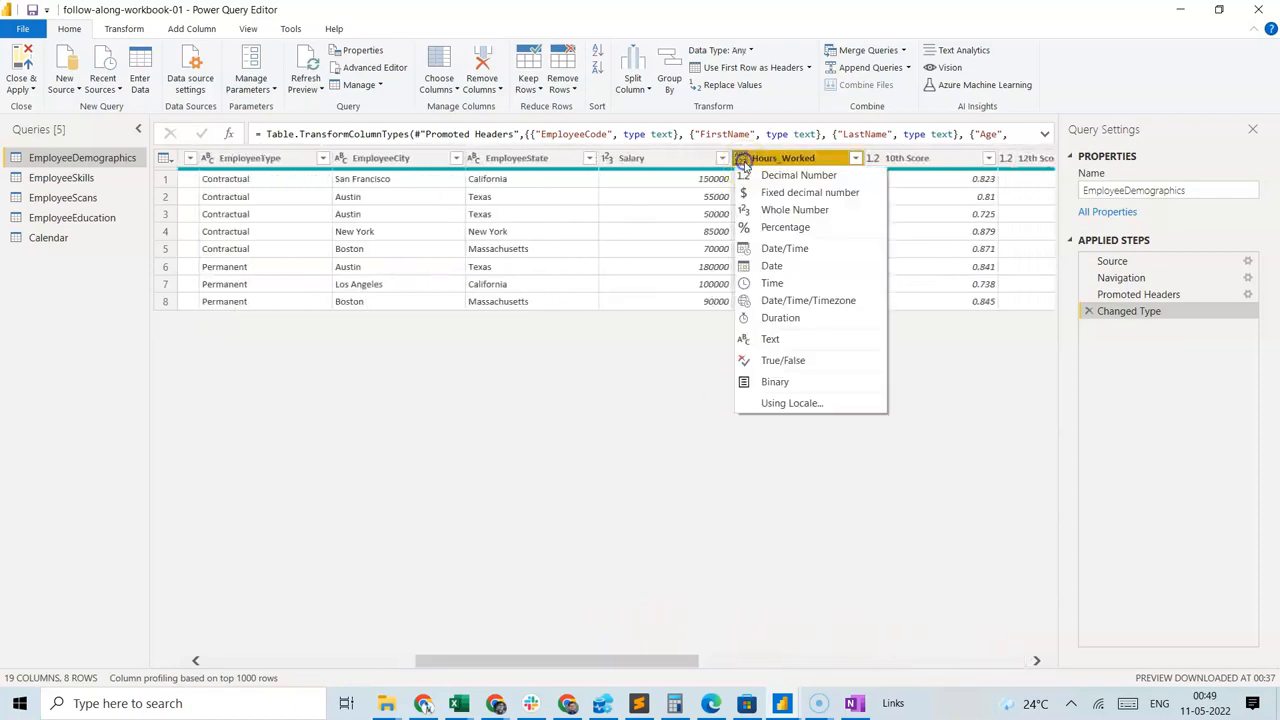
{"action": "left_click", "coordinate": [790, 209]}
{"action": "left_click", "coordinate": [866, 226]}
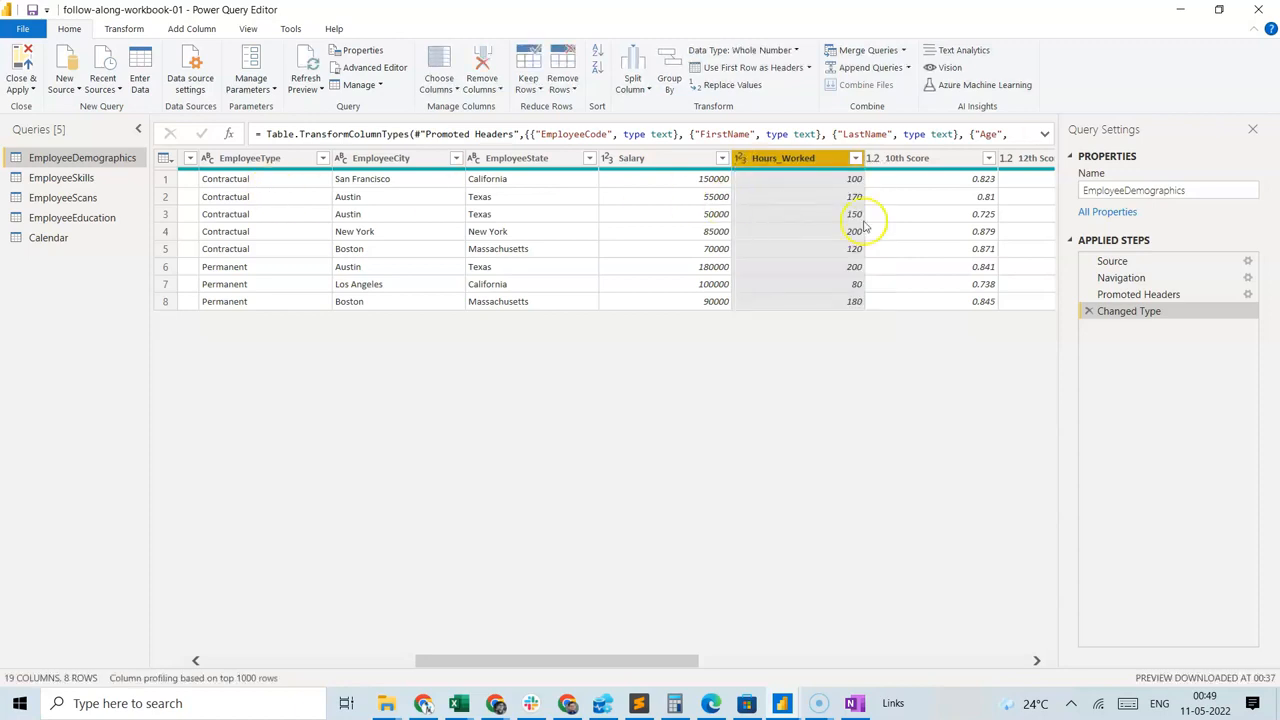
Close Power Query Editor without applying, and apply the pending query changes from the report view.
{"action": "left_click", "coordinate": [22, 89]}
{"action": "left_click", "coordinate": [35, 107]}
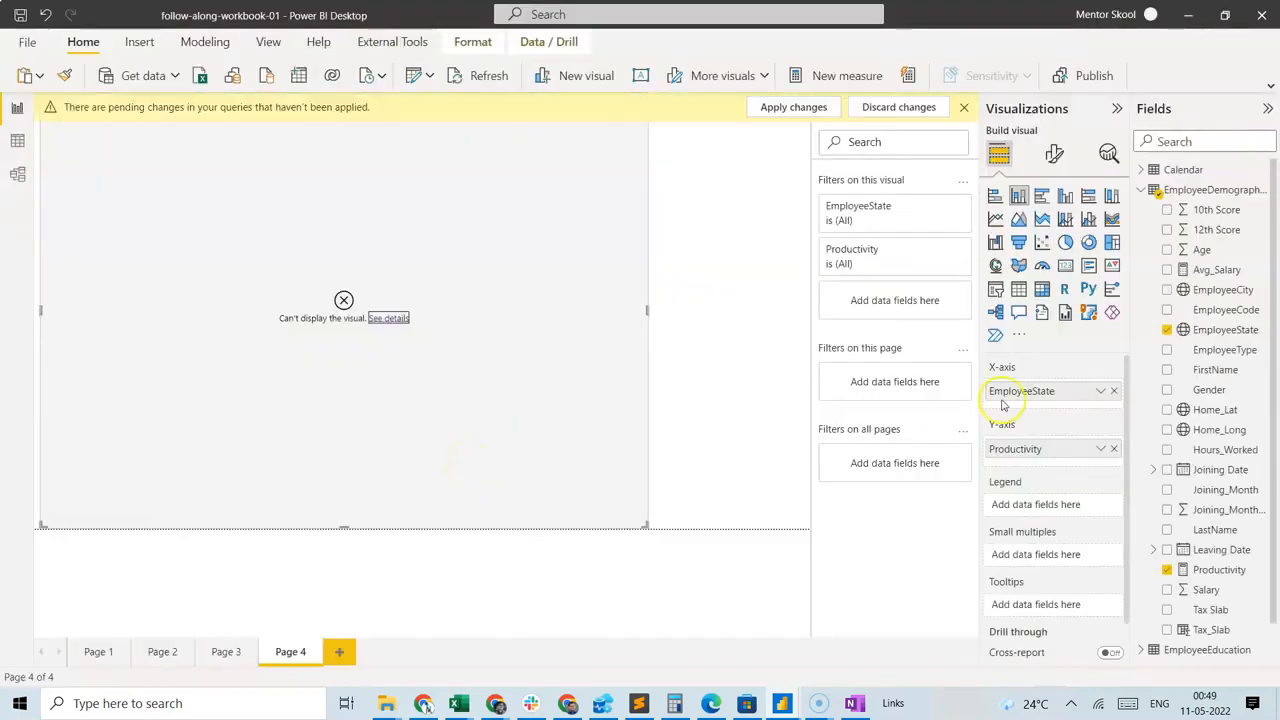
{"action": "left_click", "coordinate": [793, 107]}
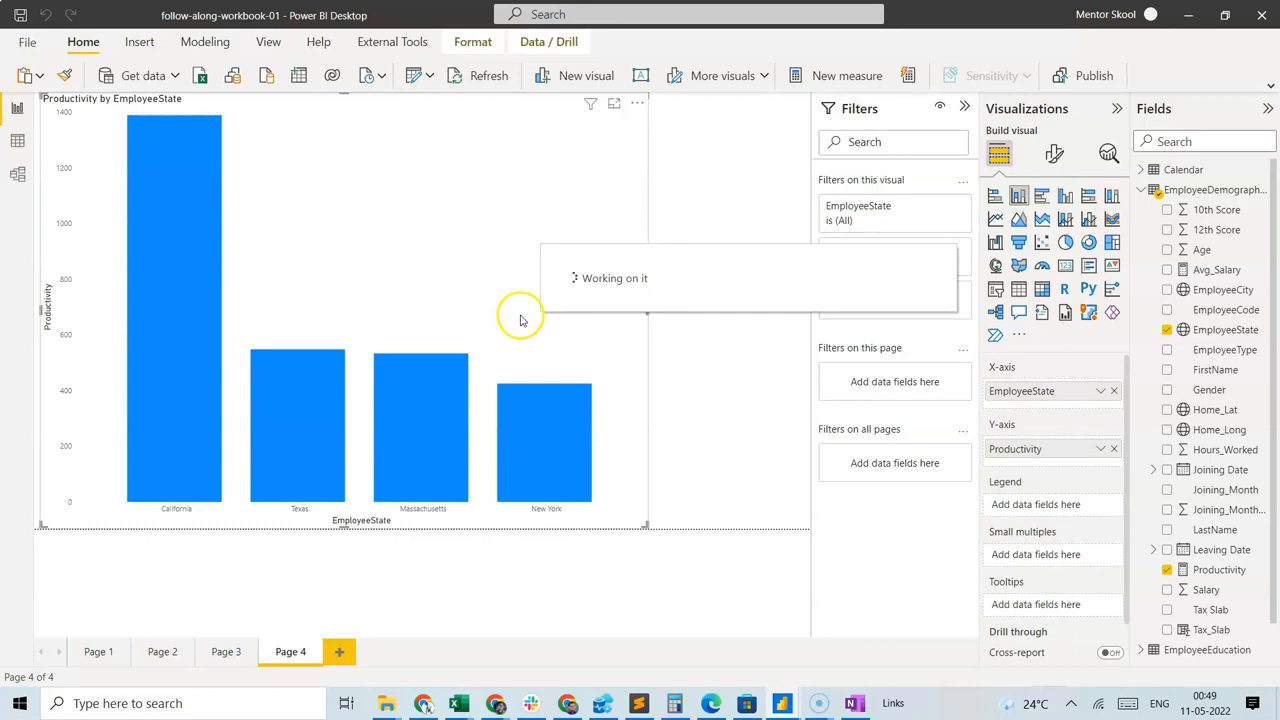
Inspect the Productivity value of the California bar in the chart by EmployeeState.
{"action": "mouse_move", "coordinate": [155, 308]}
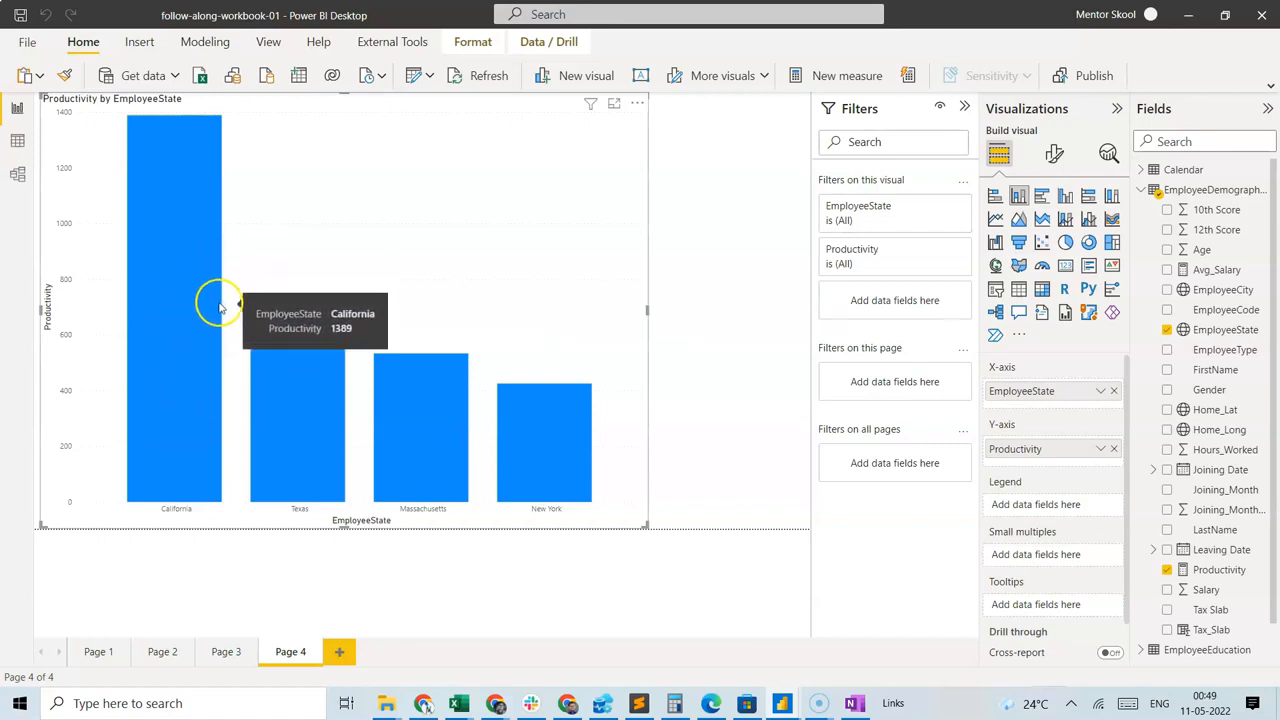
{"action": "mouse_move", "coordinate": [210, 315]}
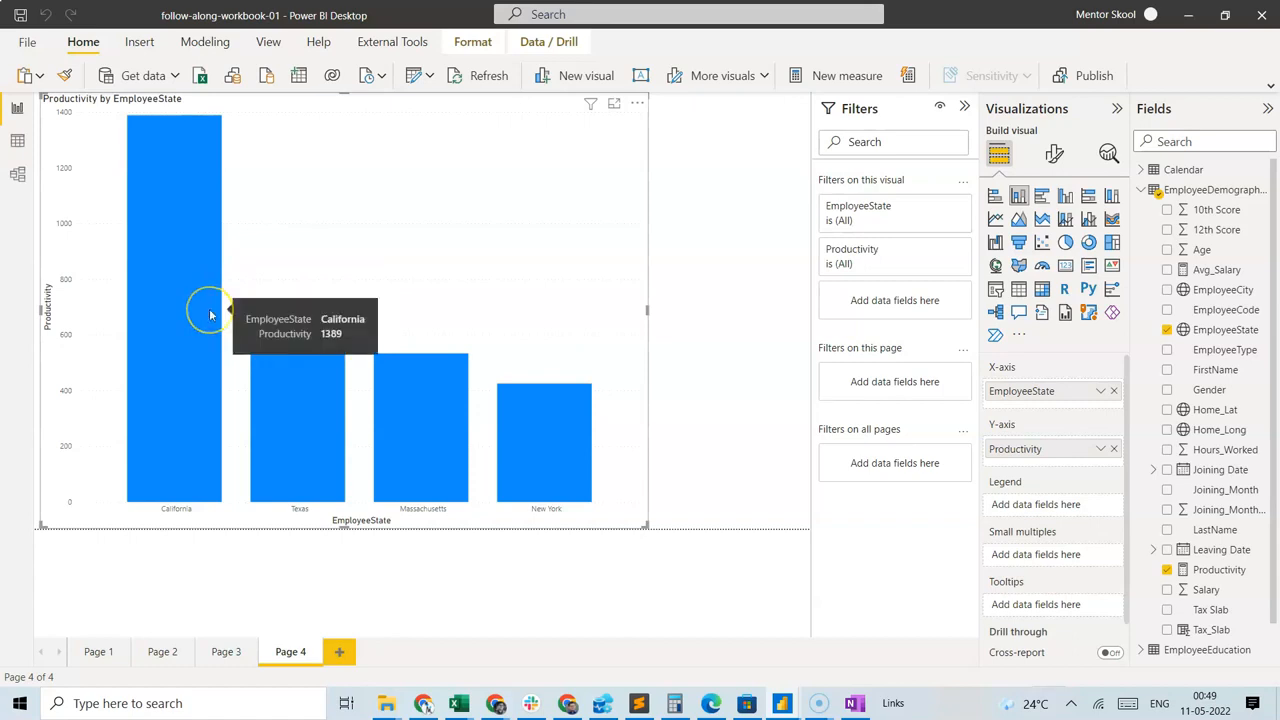
{"action": "left_click", "coordinate": [200, 310]}
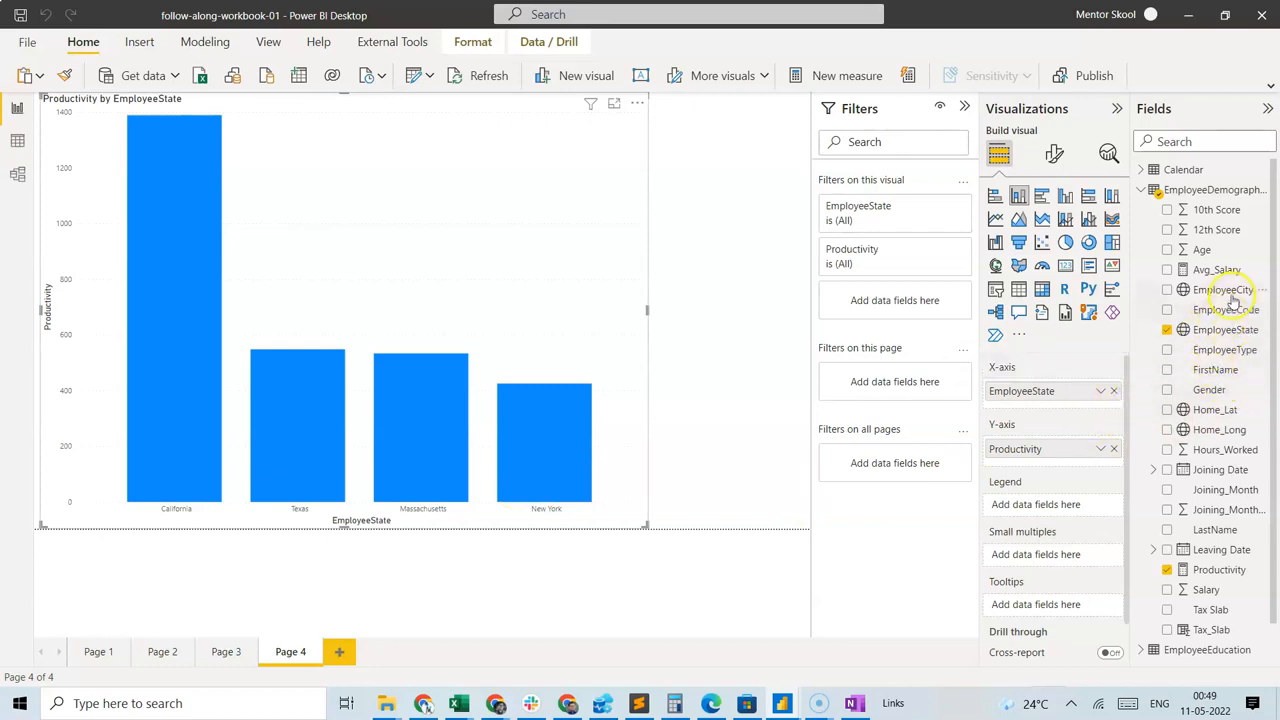
Show Productivity by EmployeeType instead of EmployeeState on the X-axis, and replace EmployeeType with Gender.
{"action": "left_click_drag", "start_coordinate": [1232, 350], "coordinate": [1046, 393]}
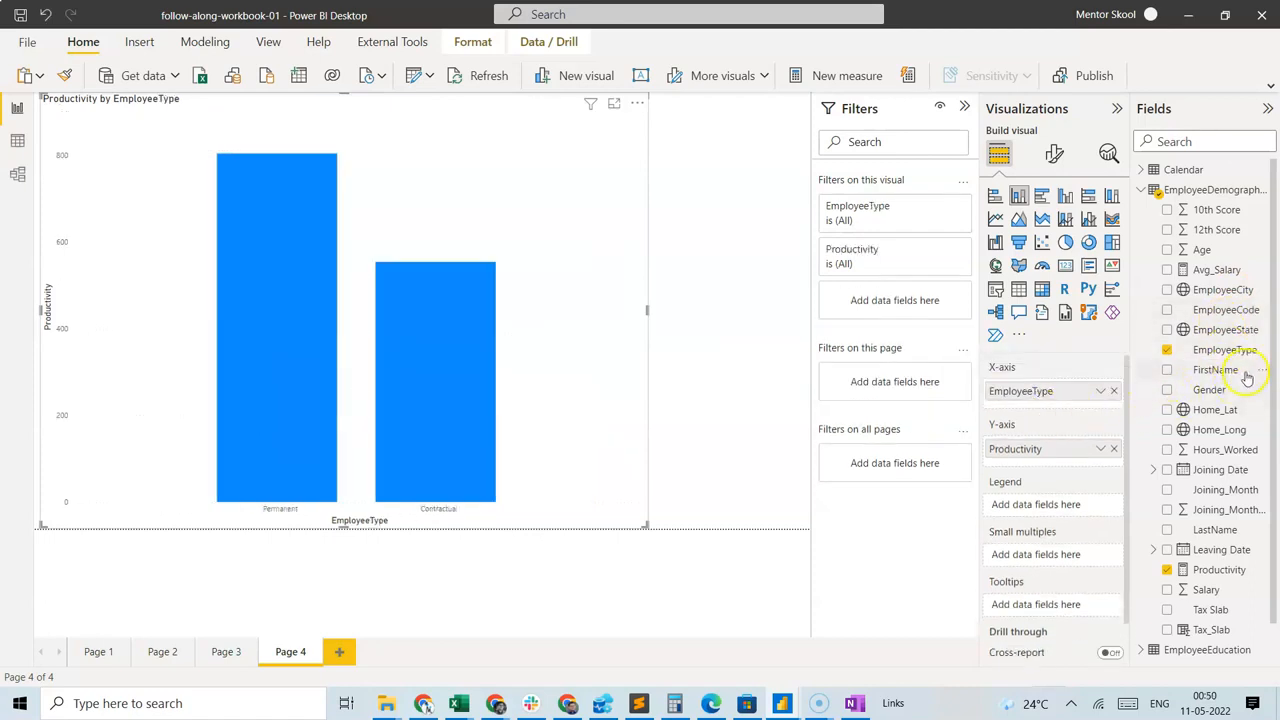
{"action": "left_click", "coordinate": [1113, 391]}
{"action": "left_click_drag", "start_coordinate": [1205, 390], "coordinate": [1045, 391]}
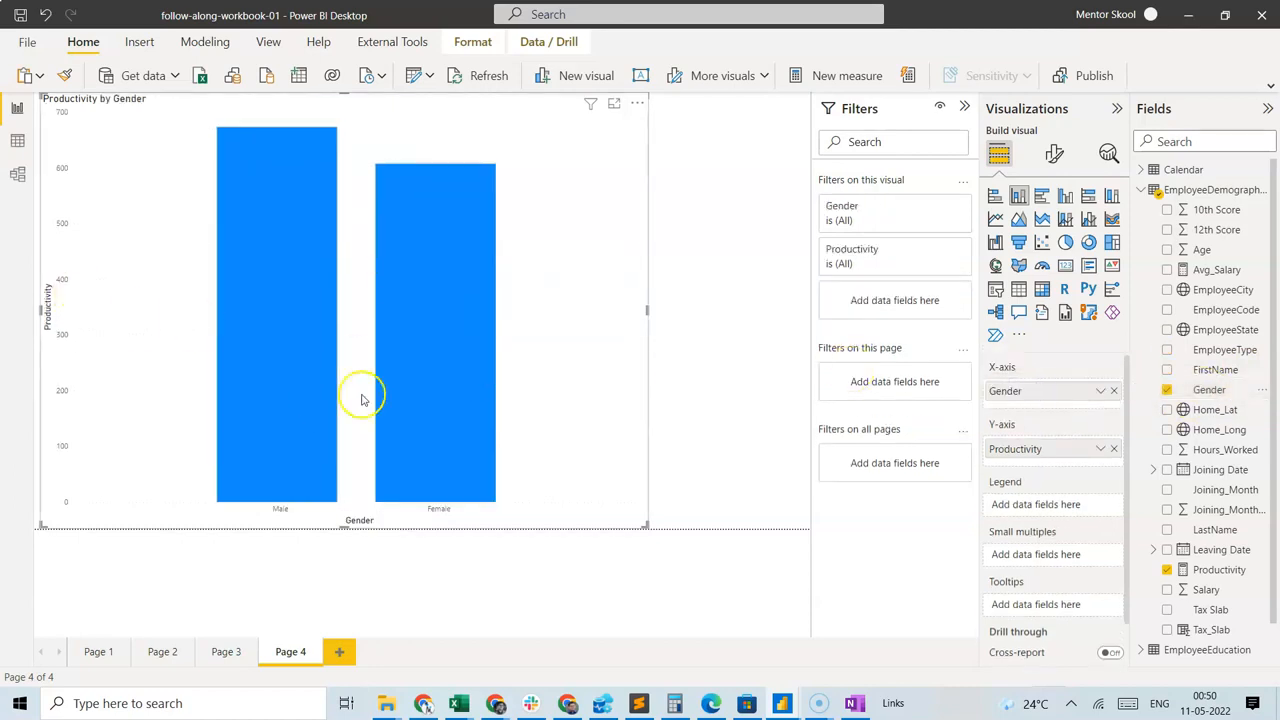